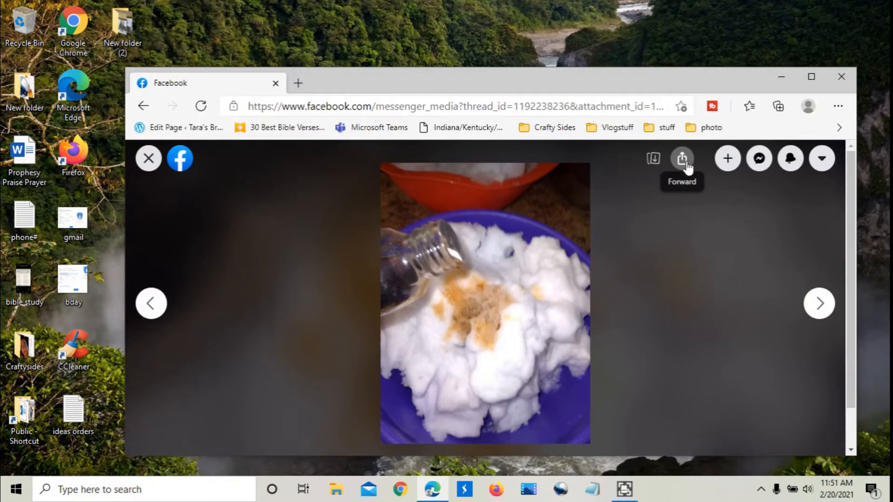
Download the displayed snow cream photo from Facebook and show the saved file in its folder.
{"action": "left_click", "coordinate": [654, 159]}
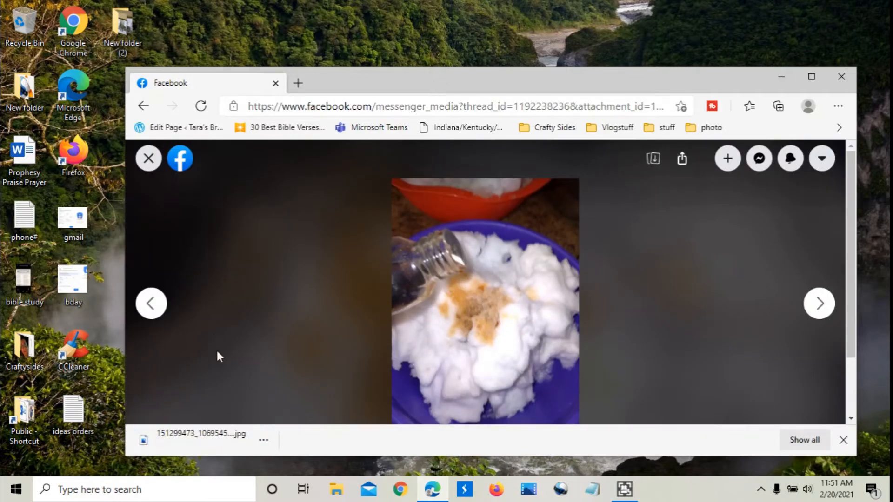
{"action": "left_click", "coordinate": [264, 441]}
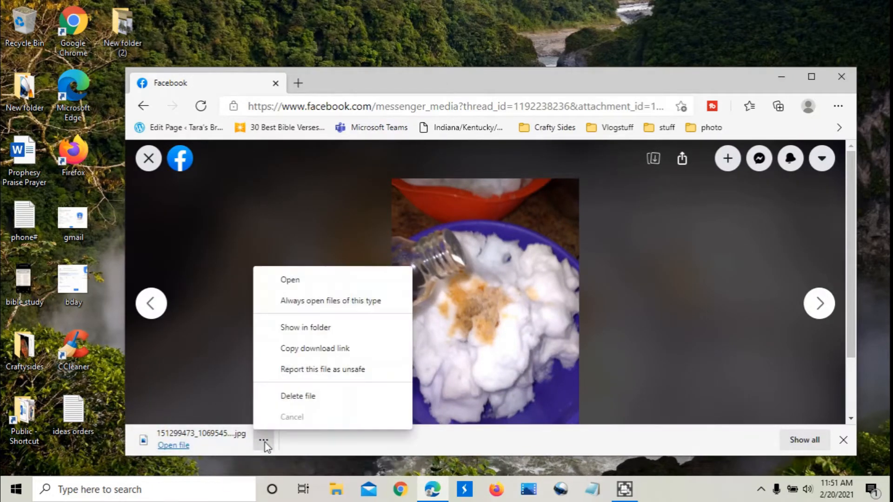
{"action": "left_click", "coordinate": [348, 328]}
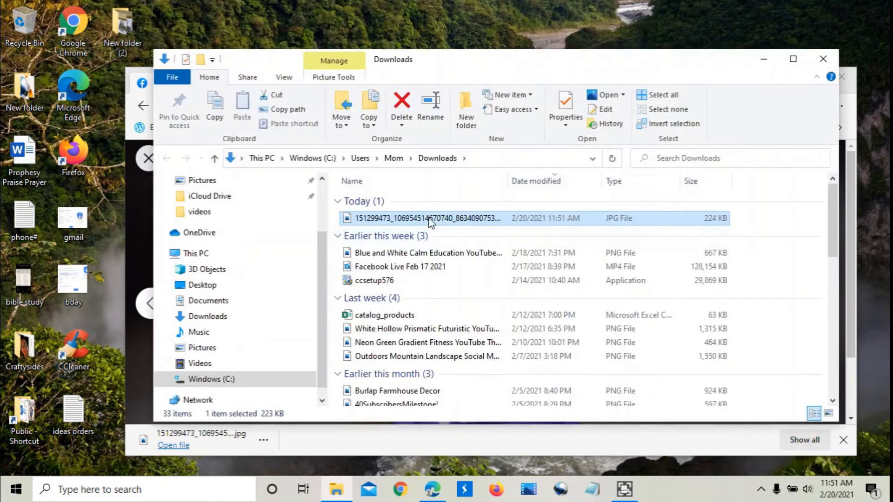
Rename the newly downloaded JPG file as 1.
{"action": "right_click", "coordinate": [428, 221]}
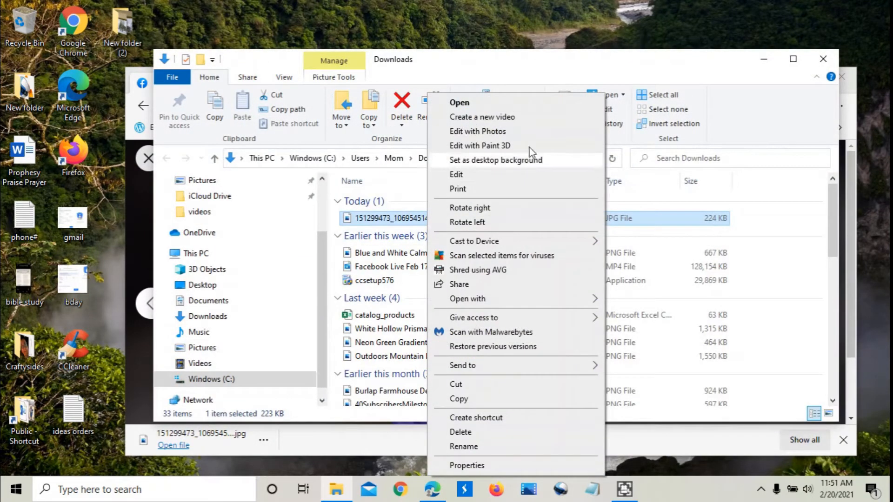
{"action": "left_click", "coordinate": [510, 448]}
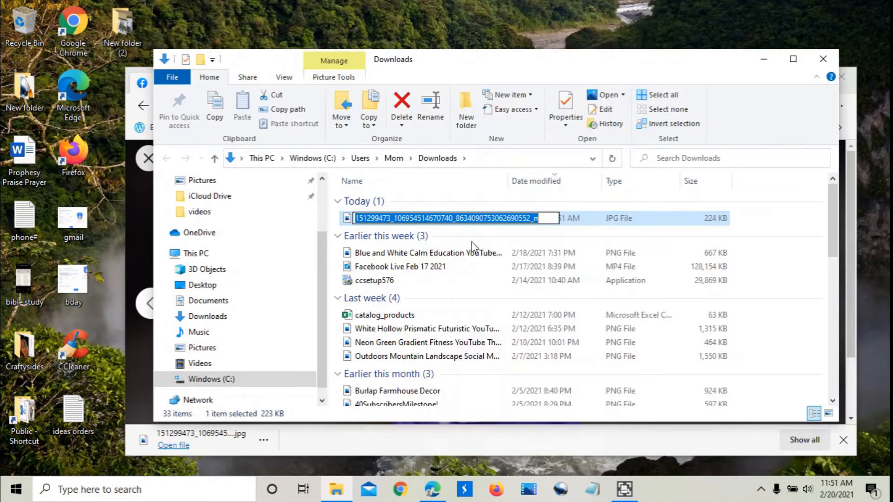
{"action": "type", "text": "1"}
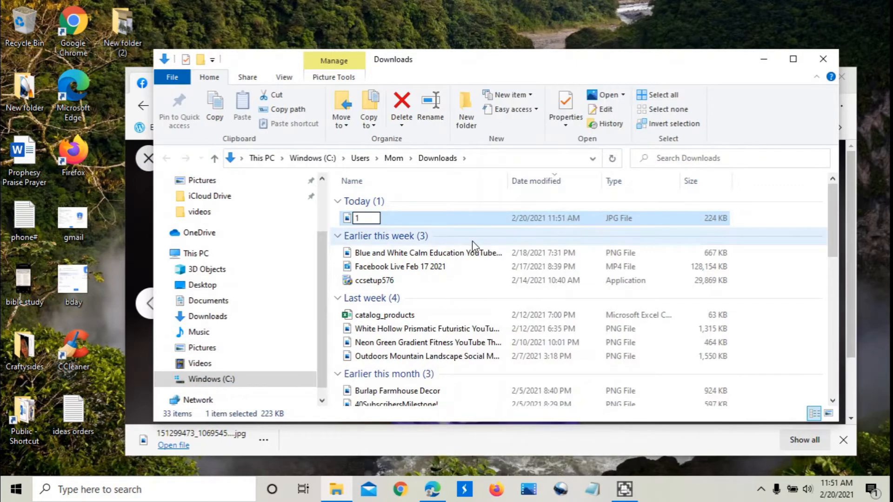
{"action": "key", "text": "Tab"}
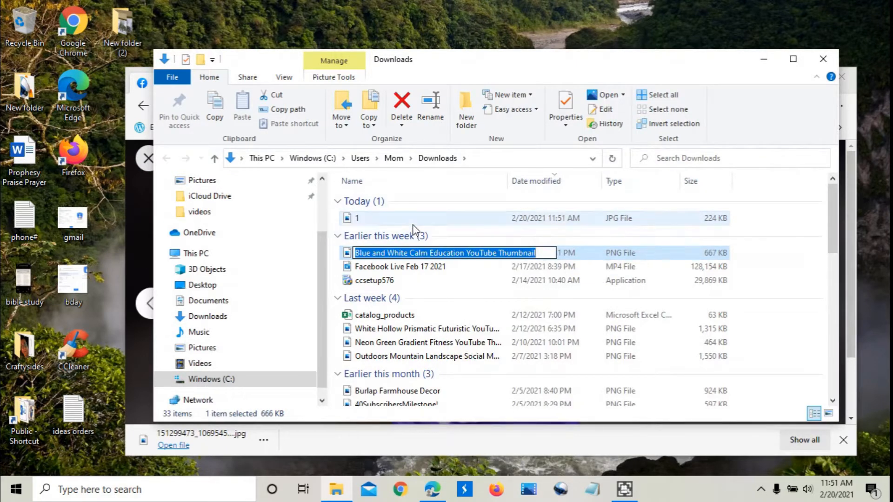
{"action": "left_click", "coordinate": [413, 224]}
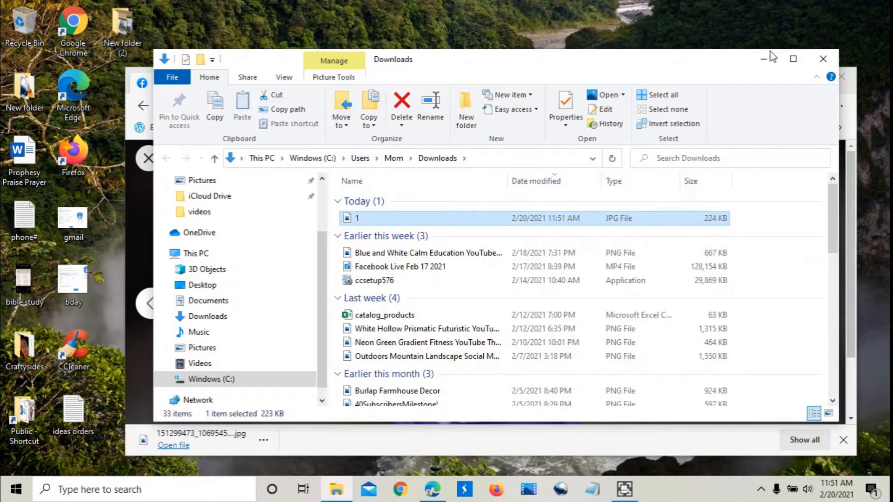
Return to the Facebook photo viewer and download the next photo.
{"action": "left_click", "coordinate": [765, 58]}
{"action": "left_click", "coordinate": [654, 158]}
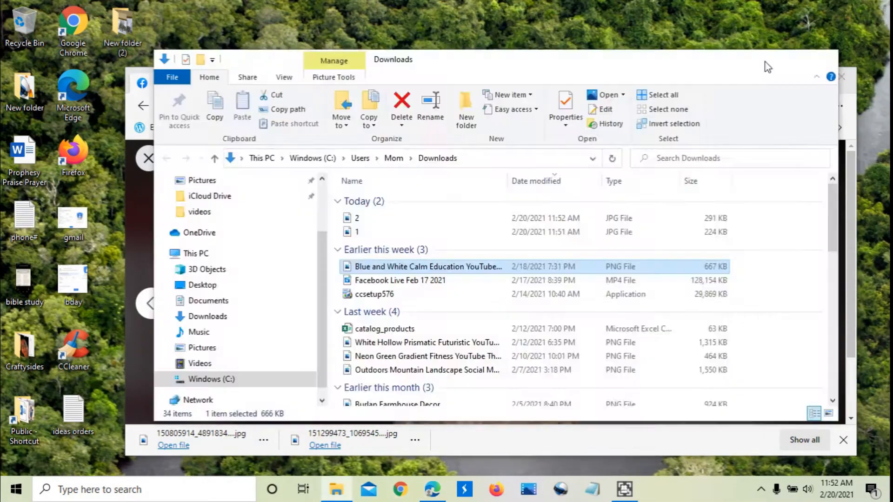
Minimize the Downloads and browser windows, then switch to OpenShot Video Editor and maximize it.
{"action": "left_click", "coordinate": [765, 61]}
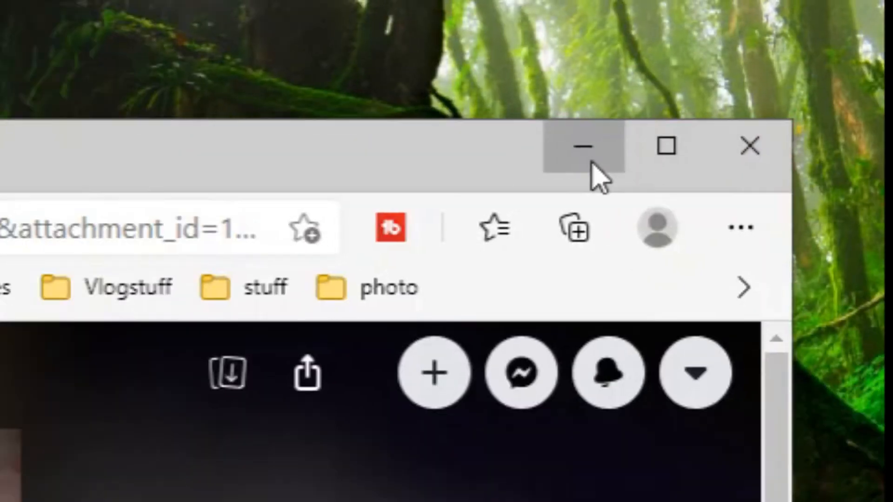
{"action": "left_click", "coordinate": [565, 168]}
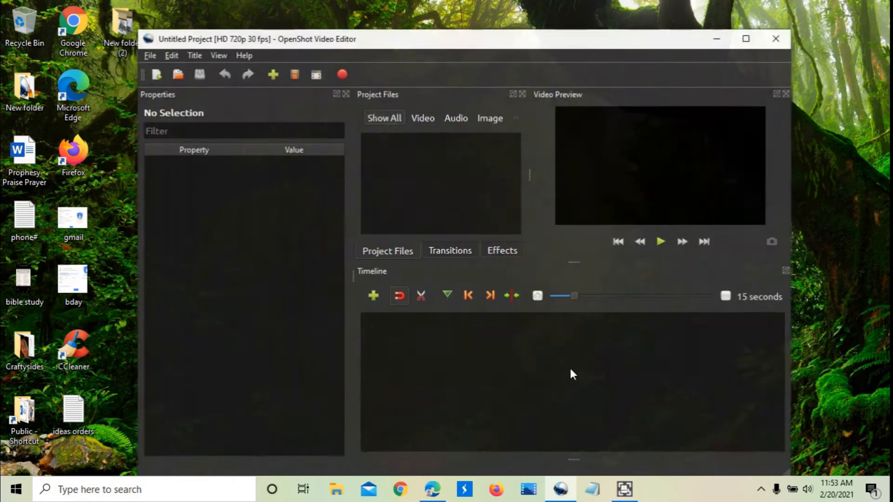
{"action": "left_click", "coordinate": [748, 38]}
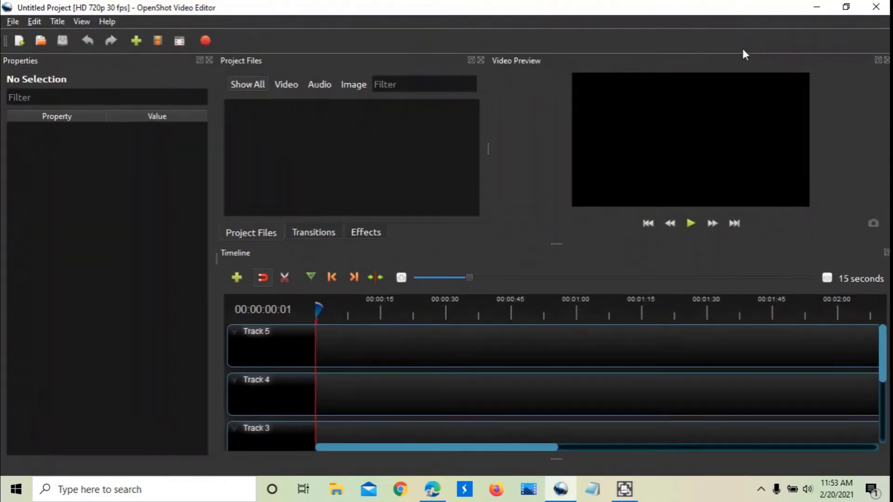
Start importing files from Public Documents and group the folder's contents by type.
{"action": "left_click", "coordinate": [135, 42]}
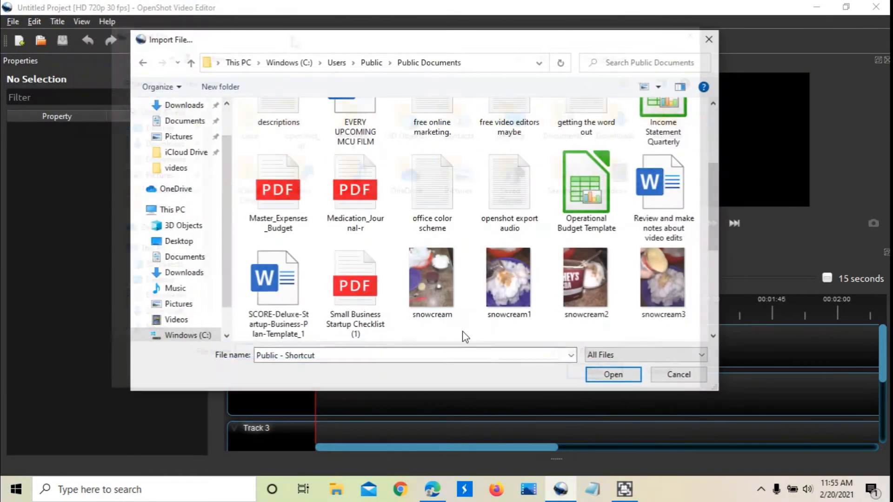
{"action": "right_click", "coordinate": [462, 332]}
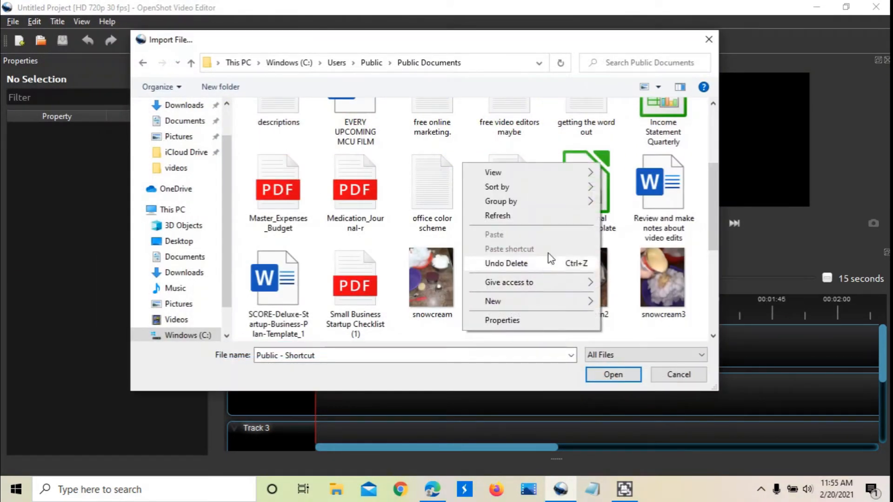
{"action": "mouse_move", "coordinate": [560, 200]}
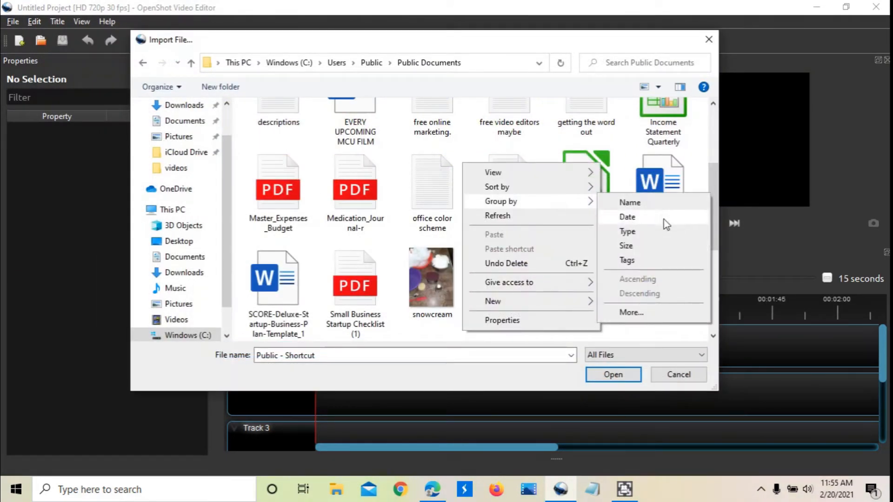
{"action": "left_click", "coordinate": [660, 232]}
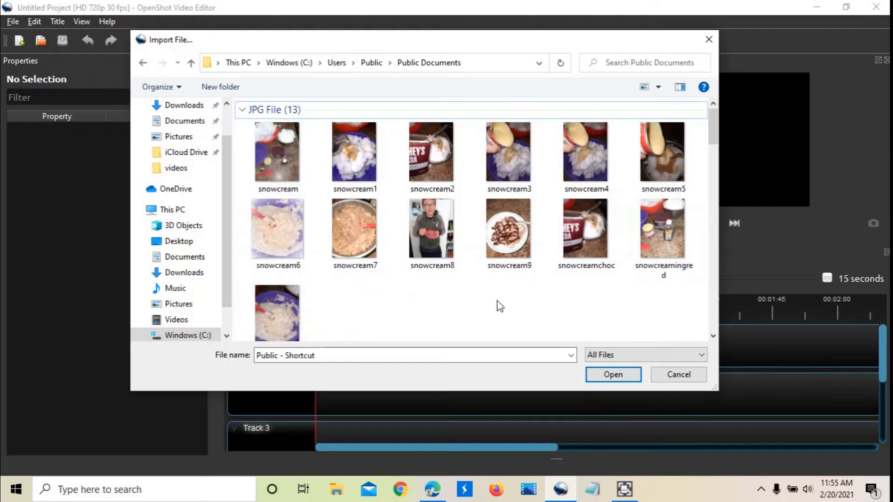
Import all the snowcream JPG photos as individual images, declining the image sequence option.
{"action": "left_click_drag", "start_coordinate": [668, 319], "coordinate": [256, 157]}
{"action": "scroll", "coordinate": [623, 300], "scroll_direction": "down", "scroll_amount": 5}
{"action": "scroll", "coordinate": [624, 300], "scroll_direction": "up", "scroll_amount": 3}
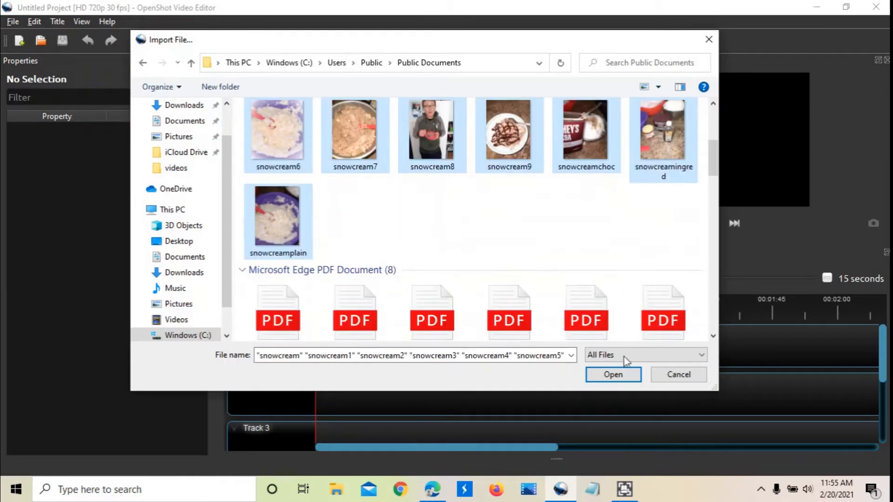
{"action": "left_click", "coordinate": [623, 378]}
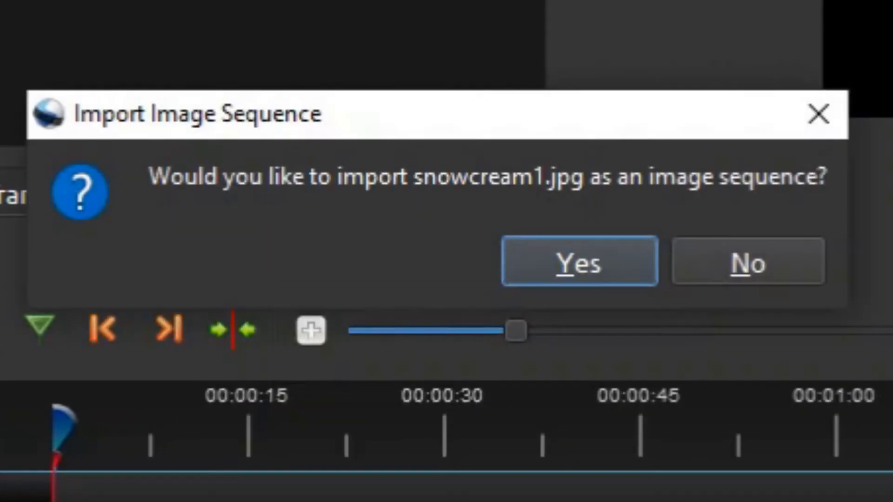
{"action": "left_click", "coordinate": [770, 272]}
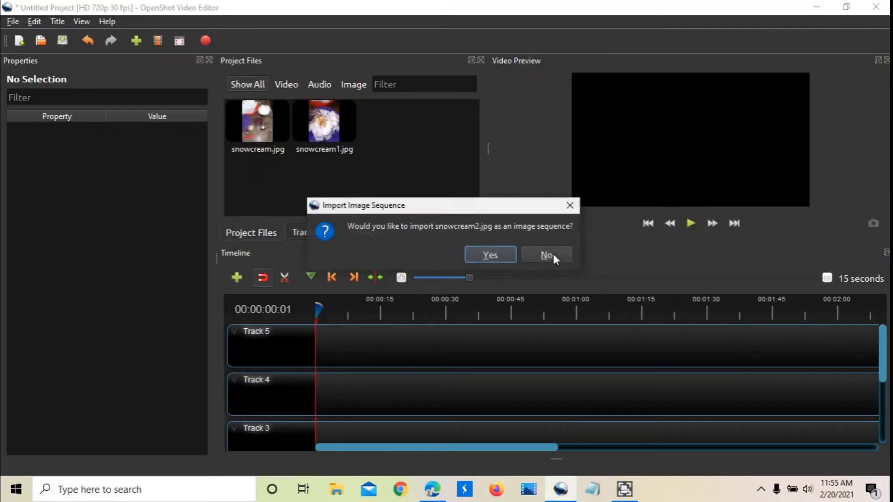
{"action": "left_click", "coordinate": [553, 256]}
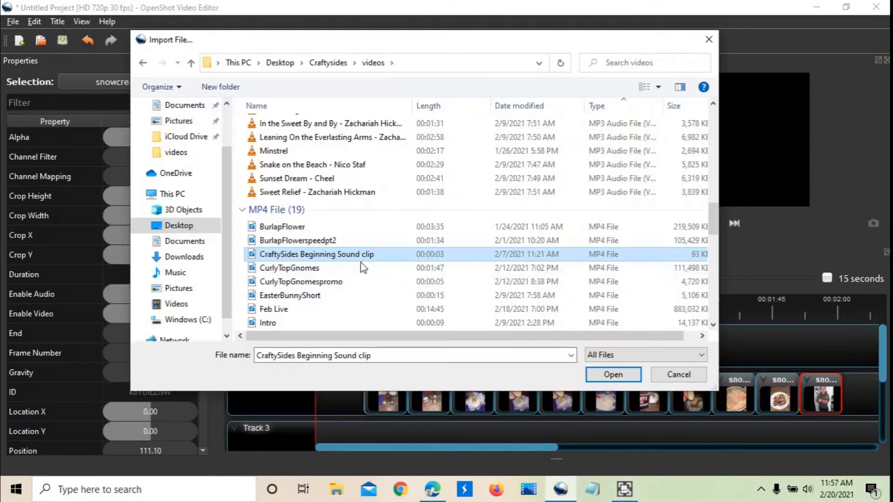
Add the CRWM presents and Thankyou SVG documents to the import selection alongside CraftySides Beginning Sound clip.
{"action": "scroll", "coordinate": [376, 272], "scroll_direction": "down", "scroll_amount": 1}
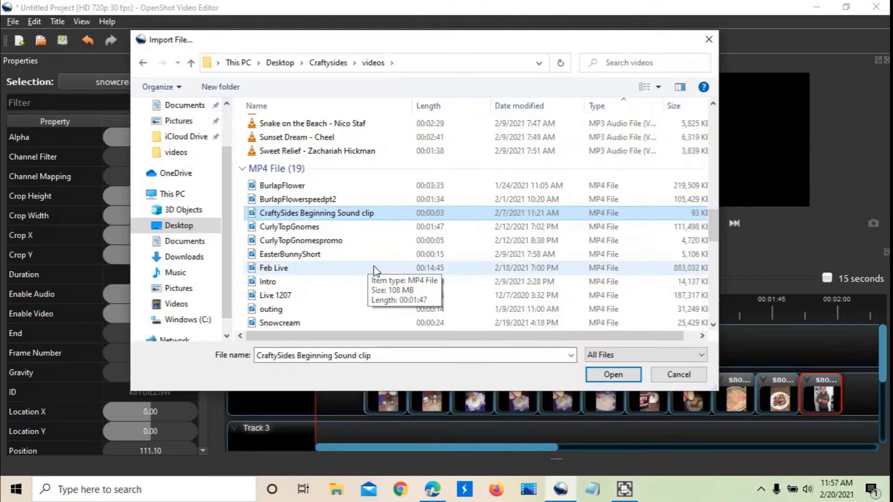
{"action": "scroll", "coordinate": [376, 271], "scroll_direction": "down", "scroll_amount": 13}
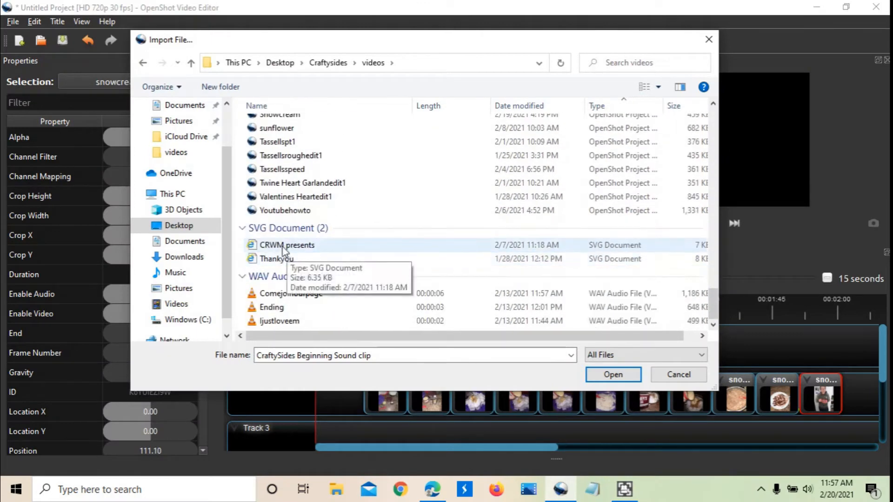
{"action": "left_click", "coordinate": [284, 247], "text": "ctrl"}
{"action": "left_click", "coordinate": [273, 259], "text": "ctrl"}
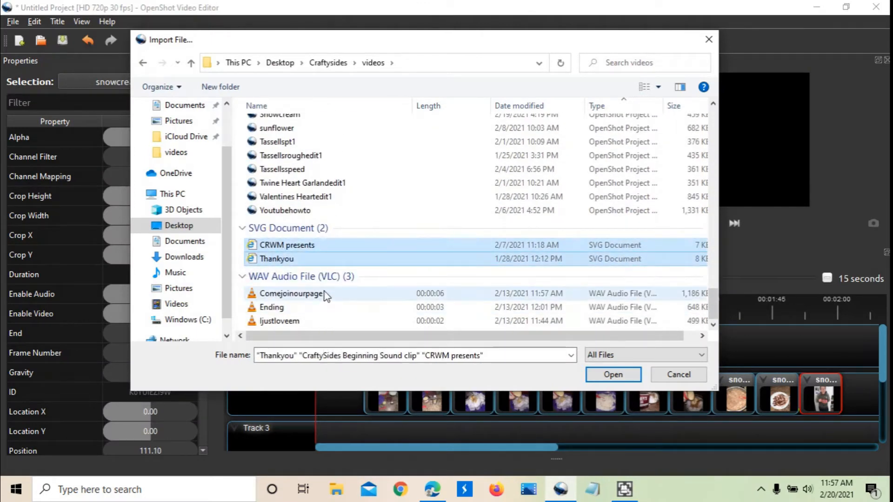
Preview the music track Fast and Run - Nico Staf from the list of MP3 files.
{"action": "scroll", "coordinate": [372, 237], "scroll_direction": "up", "scroll_amount": 9}
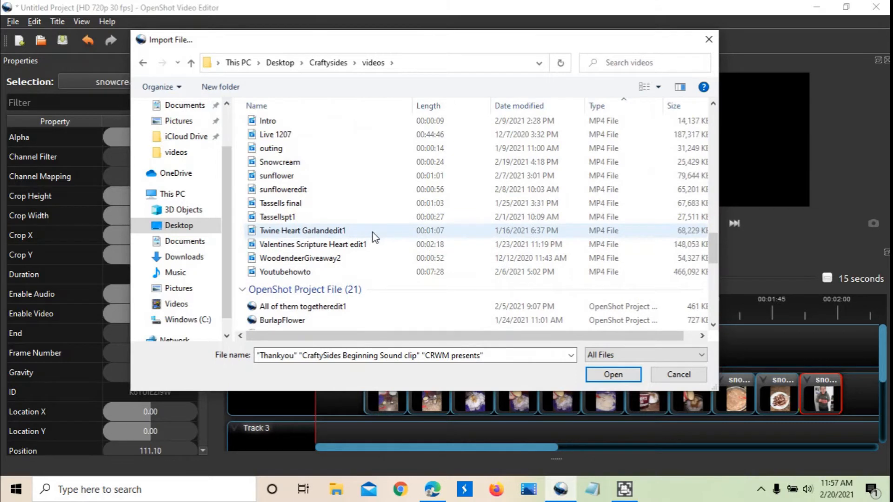
{"action": "scroll", "coordinate": [376, 238], "scroll_direction": "up", "scroll_amount": 7}
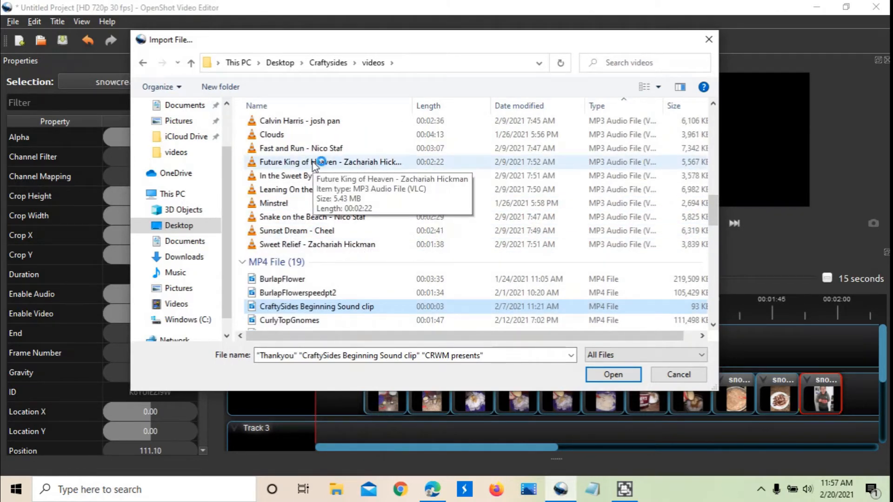
{"action": "right_click", "coordinate": [290, 148]}
{"action": "left_click", "coordinate": [369, 176]}
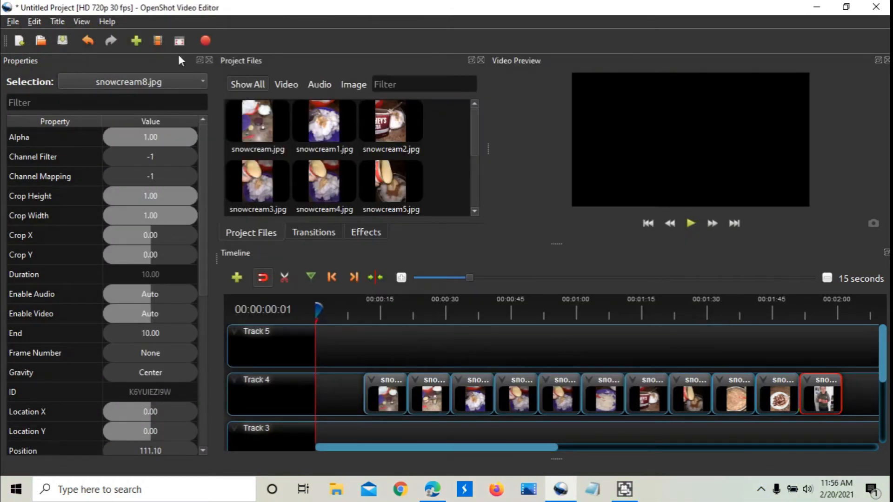
Start another file import and browse to the Craftysides folder on the Desktop.
{"action": "left_click", "coordinate": [135, 41]}
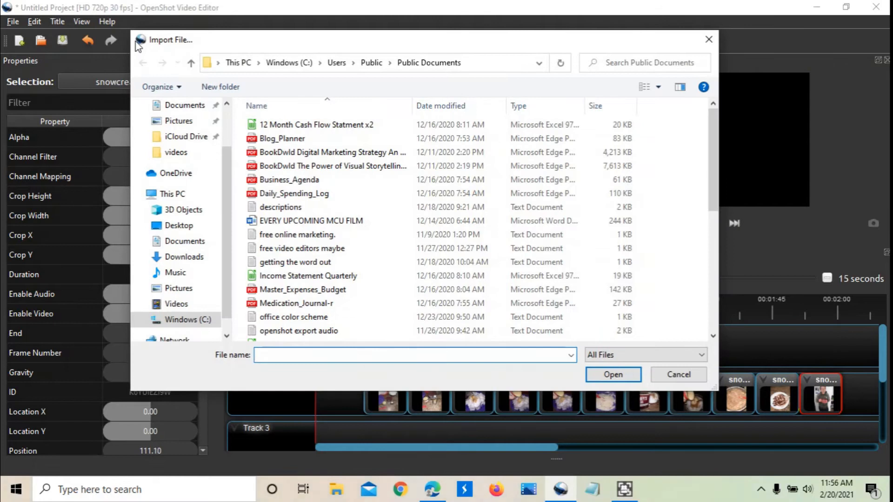
{"action": "left_click", "coordinate": [337, 62]}
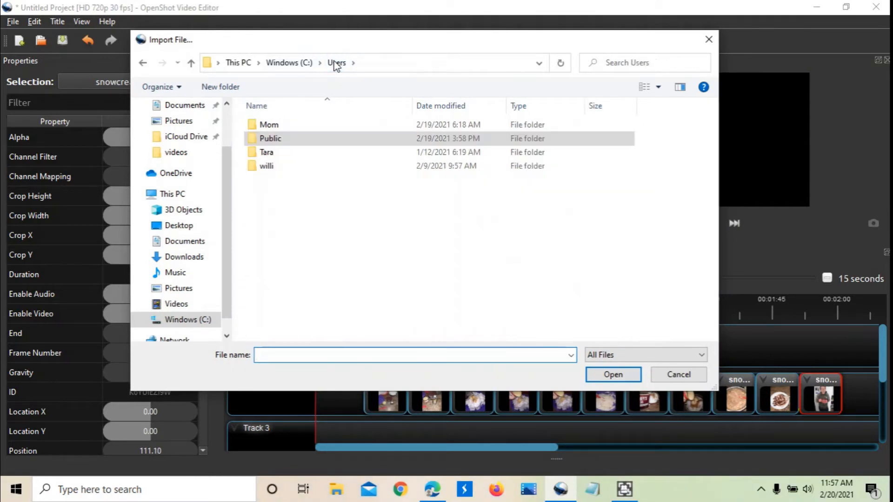
{"action": "left_click", "coordinate": [189, 153]}
{"action": "left_click", "coordinate": [331, 63]}
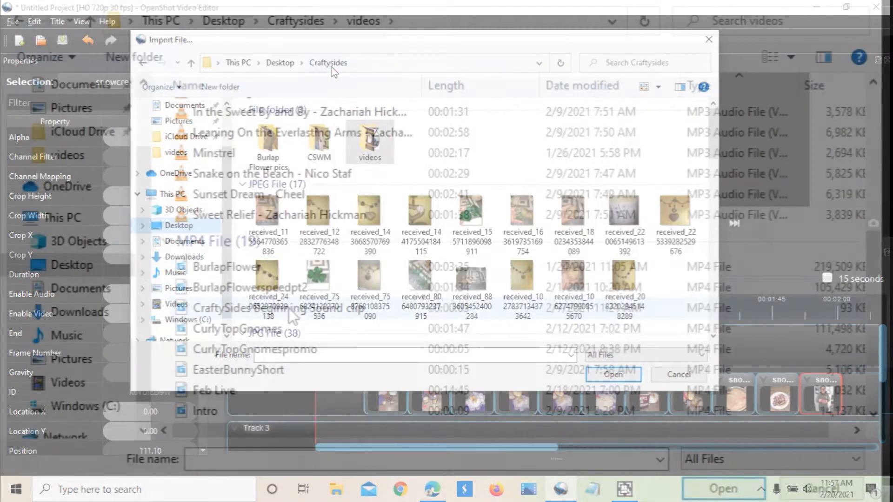
Select CraftySides Beginning Sound clip, CRWM presents and Thankyou in the videos folder for import.
{"action": "left_click", "coordinate": [294, 258]}
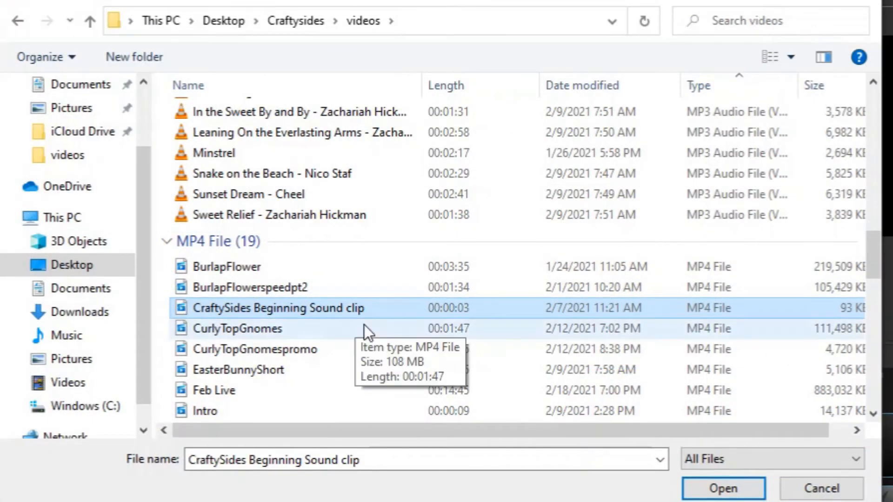
{"action": "scroll", "coordinate": [364, 325], "scroll_direction": "down", "scroll_amount": 4}
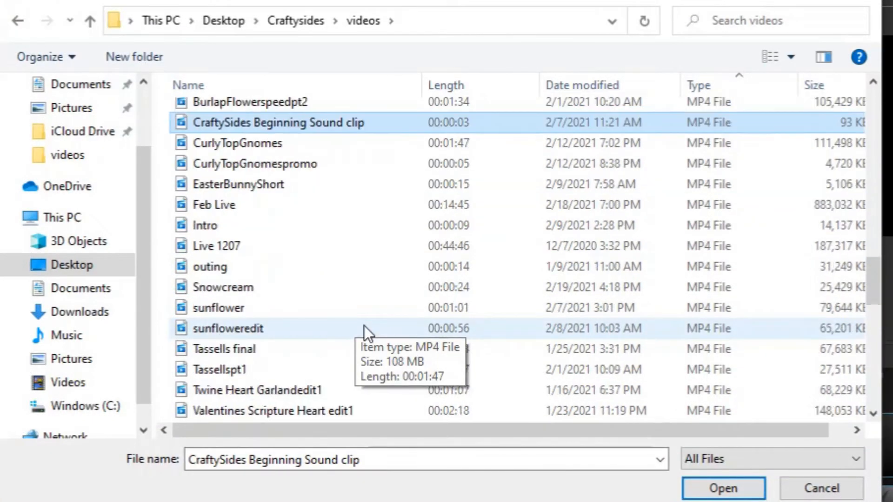
{"action": "scroll", "coordinate": [364, 326], "scroll_direction": "down", "scroll_amount": 7}
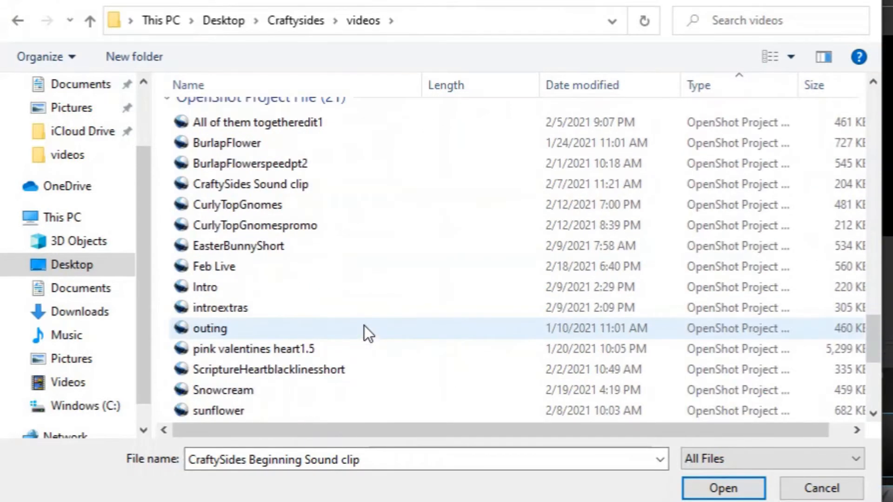
{"action": "scroll", "coordinate": [364, 325], "scroll_direction": "down", "scroll_amount": 3}
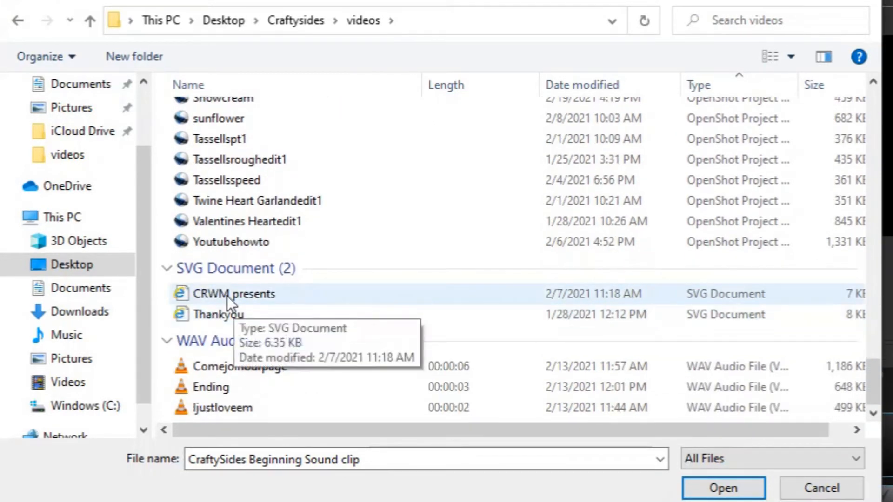
{"action": "left_click", "coordinate": [226, 297], "text": "ctrl"}
{"action": "left_click", "coordinate": [213, 316], "text": "ctrl"}
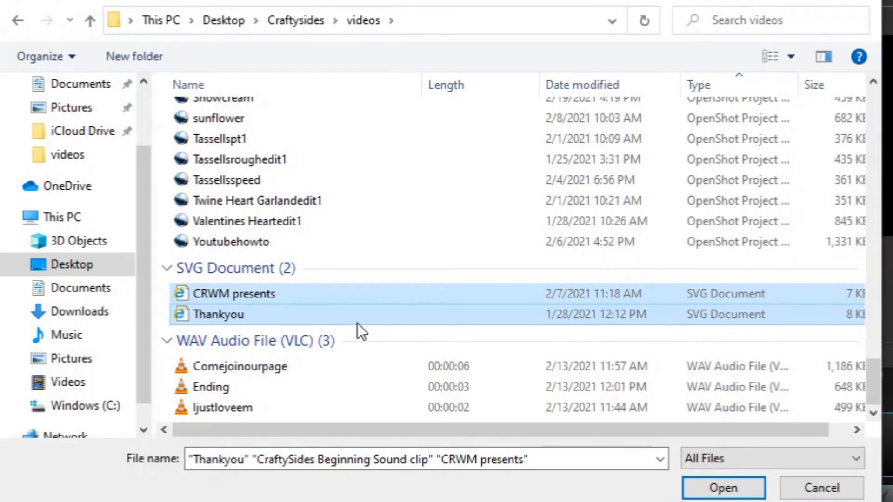
{"action": "scroll", "coordinate": [289, 395], "scroll_direction": "up", "scroll_amount": 10}
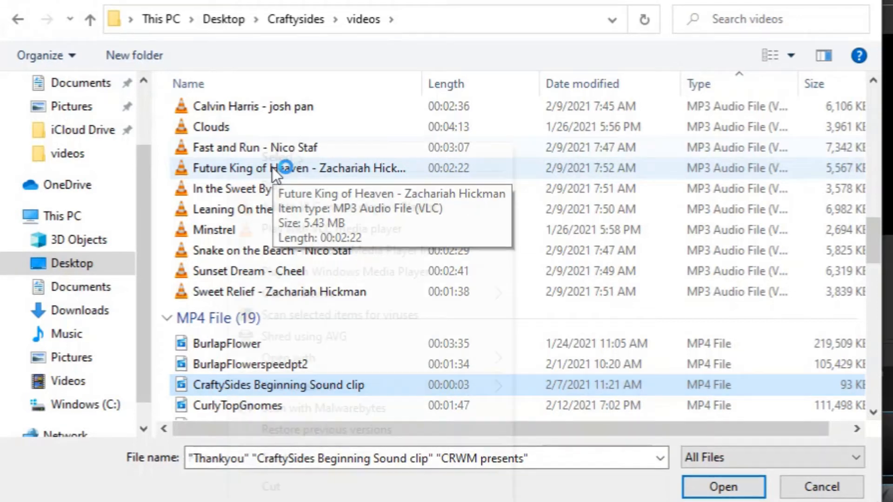
Play Fast and Run - Nico Staf from the videos folder in VLC media player, and close the player.
{"action": "right_click", "coordinate": [228, 145]}
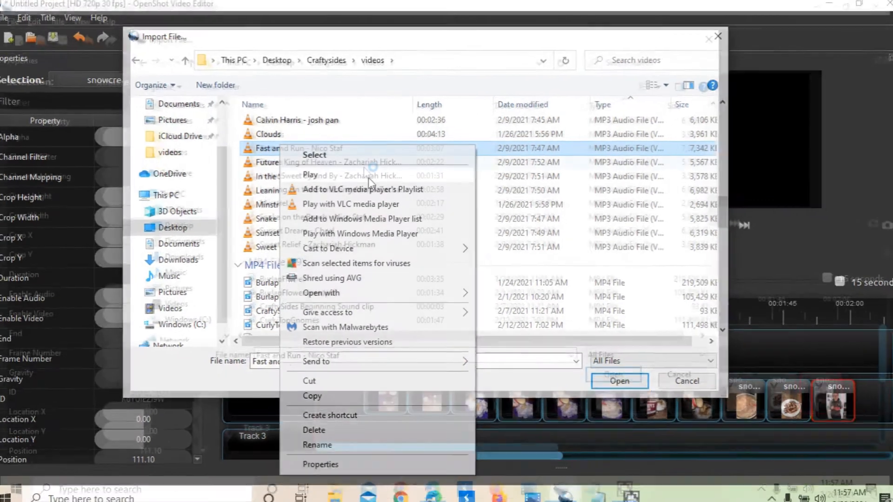
{"action": "left_click", "coordinate": [363, 185]}
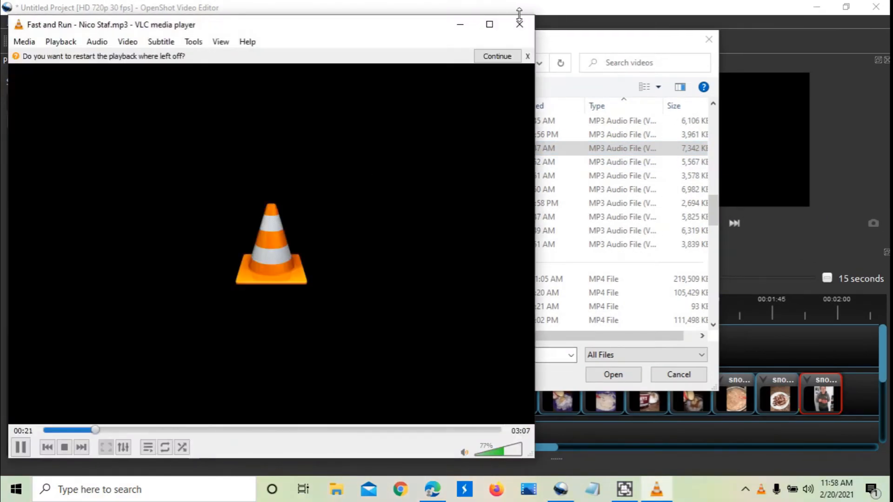
{"action": "left_click", "coordinate": [519, 24]}
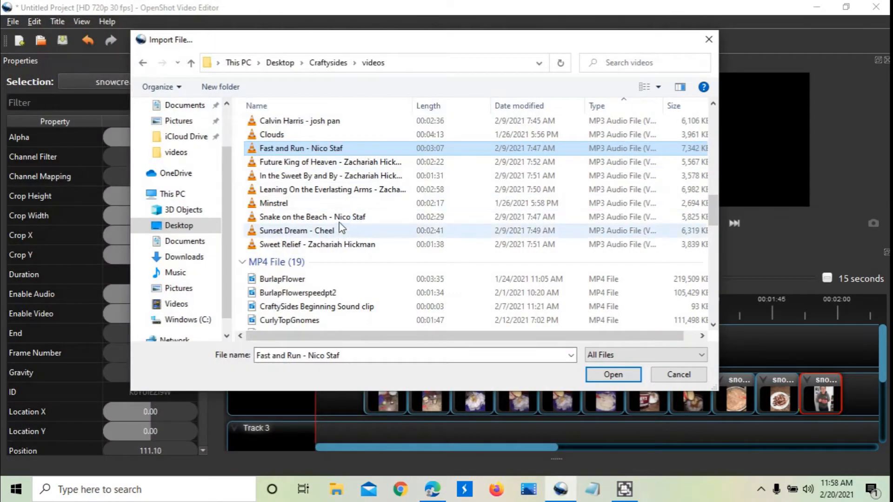
Play All the Fixings - Zachariah Hickman as a preview, and import that track into the project.
{"action": "scroll", "coordinate": [340, 227], "scroll_direction": "up", "scroll_amount": 3}
{"action": "right_click", "coordinate": [339, 168]}
{"action": "left_click", "coordinate": [363, 184]}
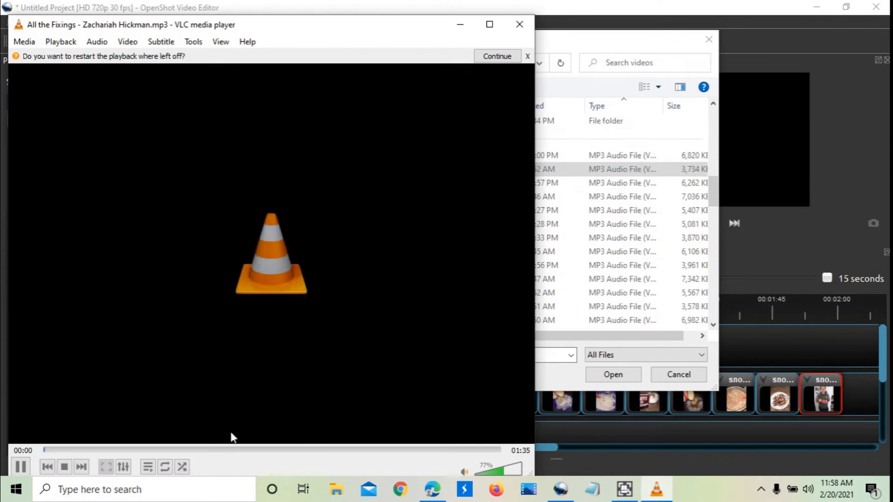
{"action": "left_click", "coordinate": [510, 27]}
{"action": "left_click", "coordinate": [614, 379]}
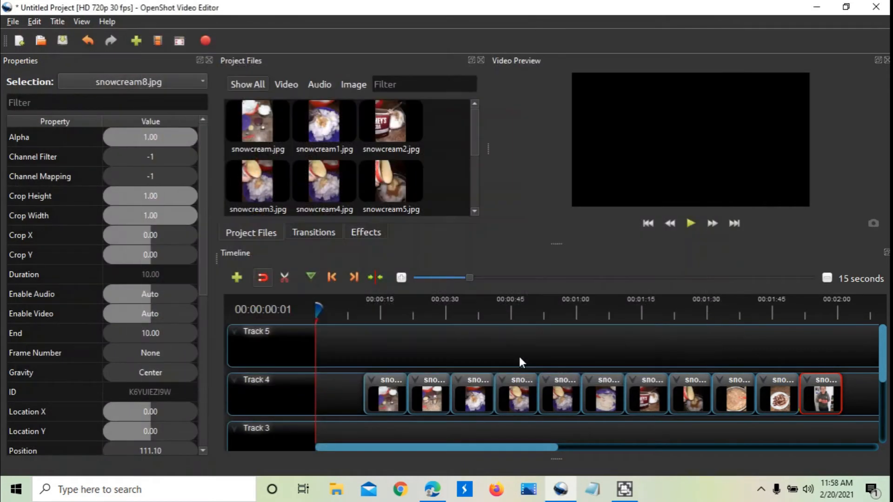
Place the CRWM presents title at the start of Track 4 and slide the photo clips directly against it.
{"action": "left_click_drag", "start_coordinate": [374, 218], "coordinate": [315, 381]}
{"action": "left_click_drag", "start_coordinate": [857, 400], "coordinate": [384, 397]}
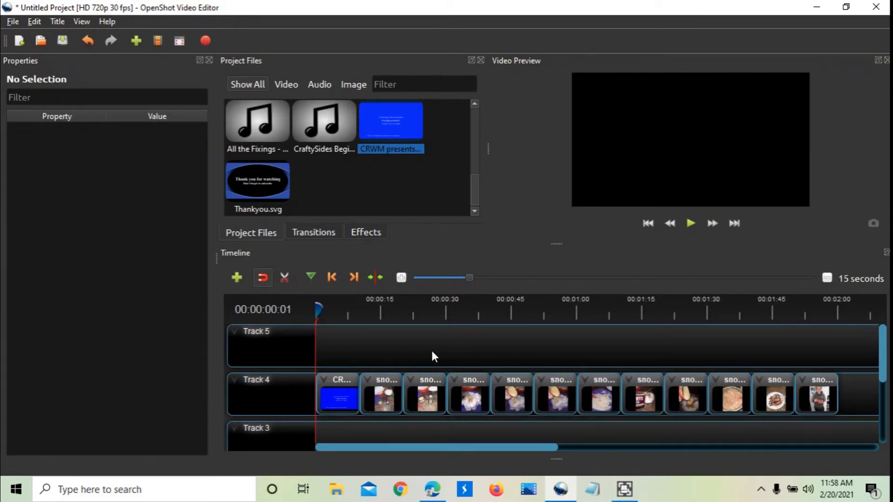
{"action": "left_click", "coordinate": [384, 397]}
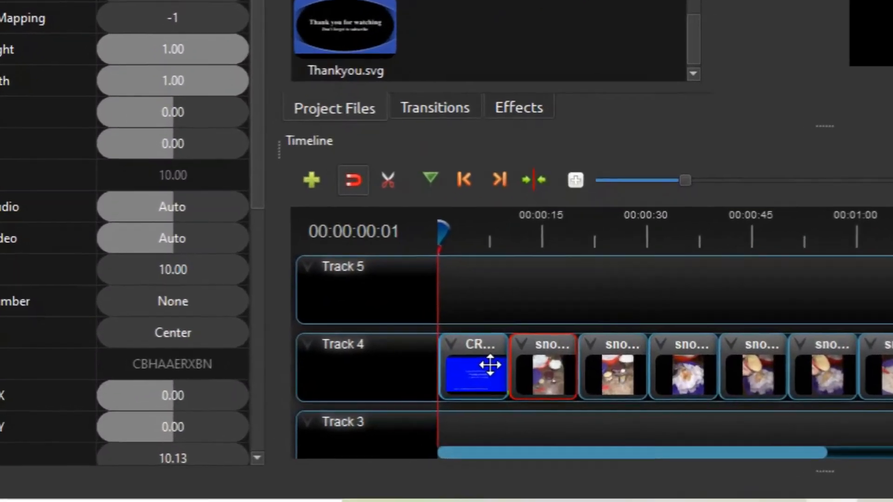
Set the End property of the CRWM presents title clip on Track 4 to 2 seconds.
{"action": "left_click", "coordinate": [491, 366]}
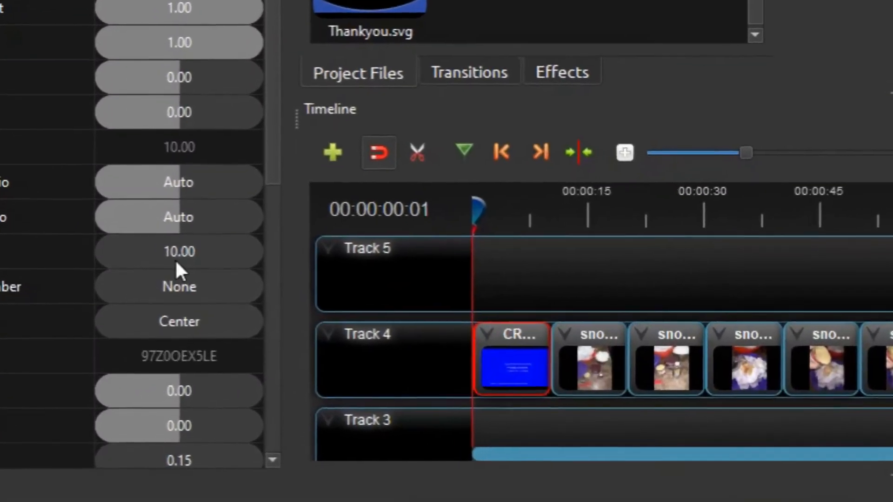
{"action": "left_click", "coordinate": [175, 272]}
{"action": "double_click", "coordinate": [175, 272]}
{"action": "type", "text": "3"}
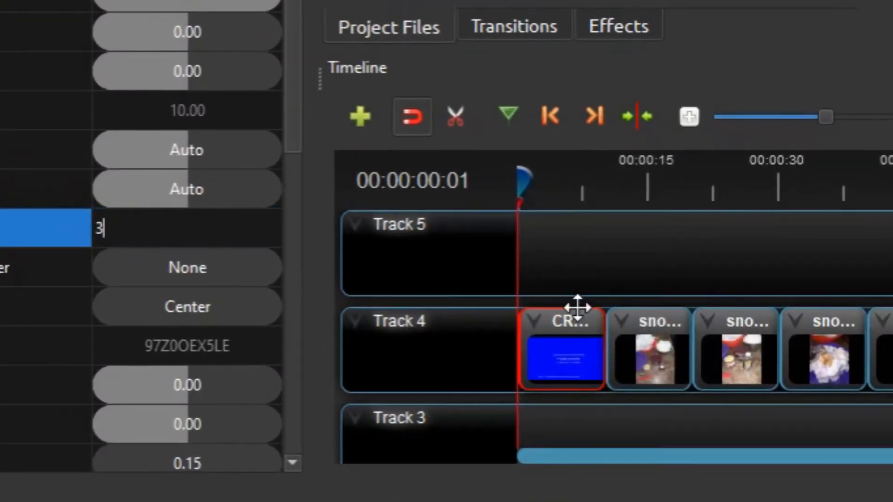
{"action": "key", "text": "BackSpace"}
{"action": "type", "text": "2"}
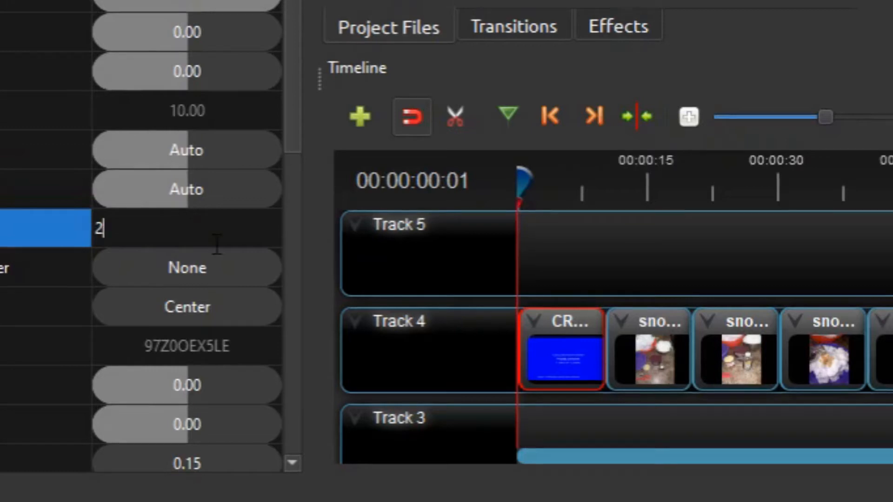
{"action": "key", "text": "Return"}
Set the End property of the first snow cream photo clip on Track 4 to 2 seconds.
{"action": "left_click", "coordinate": [661, 343]}
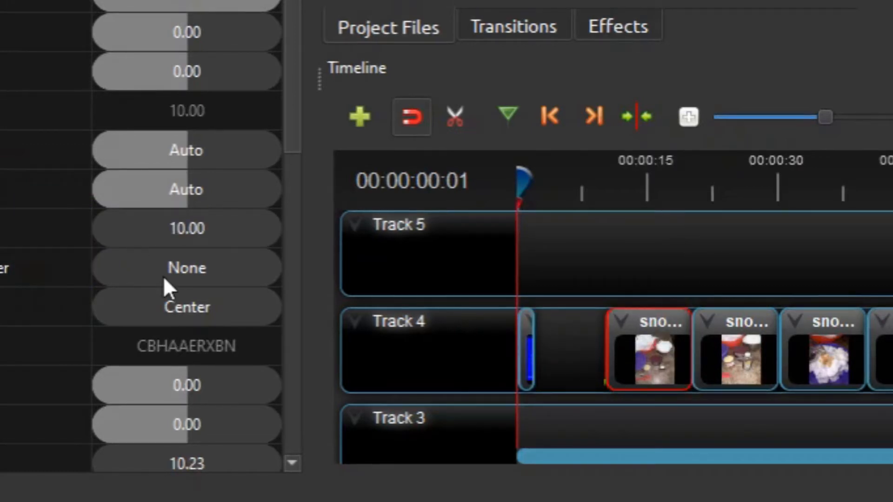
{"action": "left_click", "coordinate": [183, 245]}
{"action": "double_click", "coordinate": [182, 246]}
{"action": "type", "text": "2"}
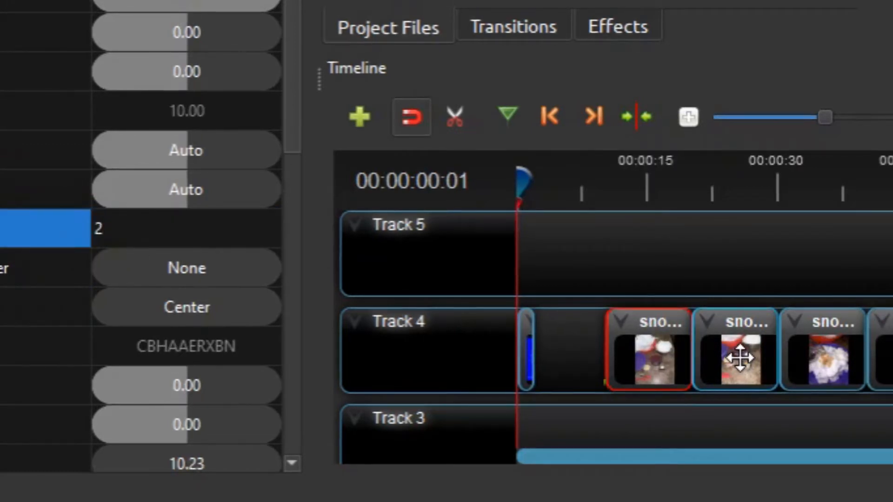
{"action": "key", "text": "Return"}
Set the End property of the second snow cream photo clip to 2 seconds.
{"action": "left_click", "coordinate": [740, 358]}
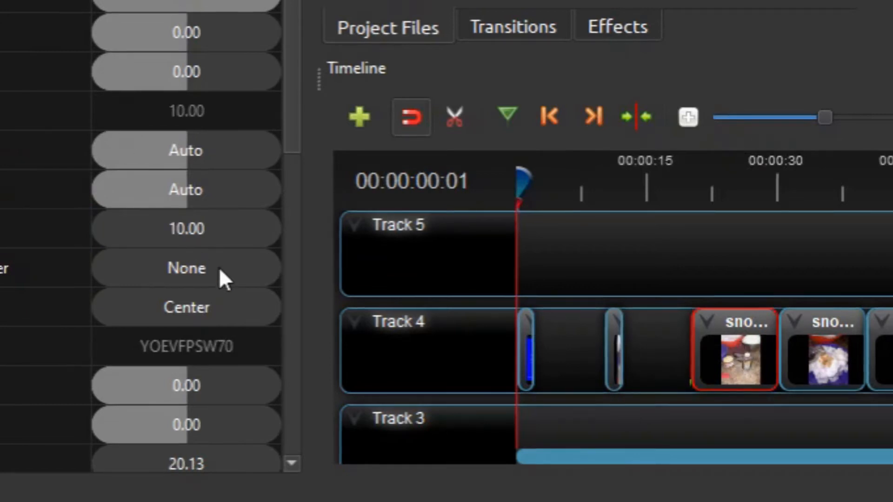
{"action": "left_click", "coordinate": [203, 233]}
{"action": "double_click", "coordinate": [203, 234]}
{"action": "type", "text": "2"}
{"action": "key", "text": "Return"}
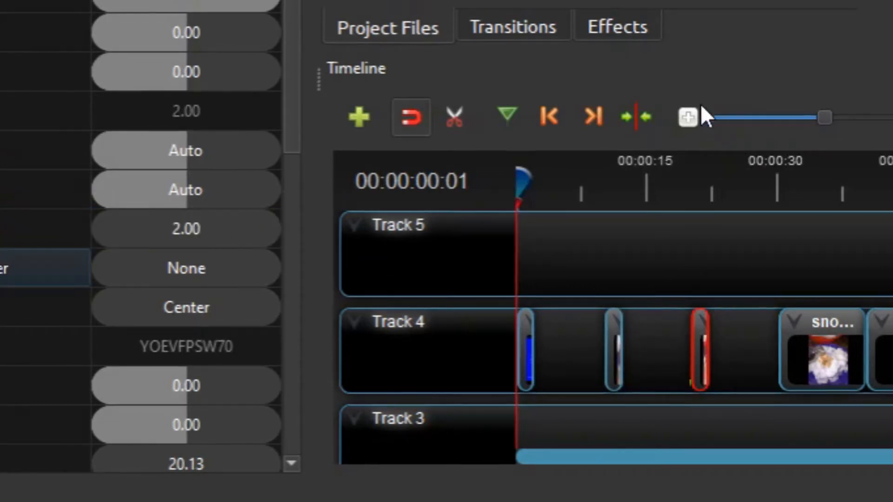
Close the gaps between the shortened clips so they follow one another from the start of Track 4.
{"action": "left_click", "coordinate": [687, 118]}
{"action": "left_click_drag", "start_coordinate": [662, 353], "coordinate": [557, 344]}
{"action": "left_click_drag", "start_coordinate": [791, 351], "coordinate": [584, 343]}
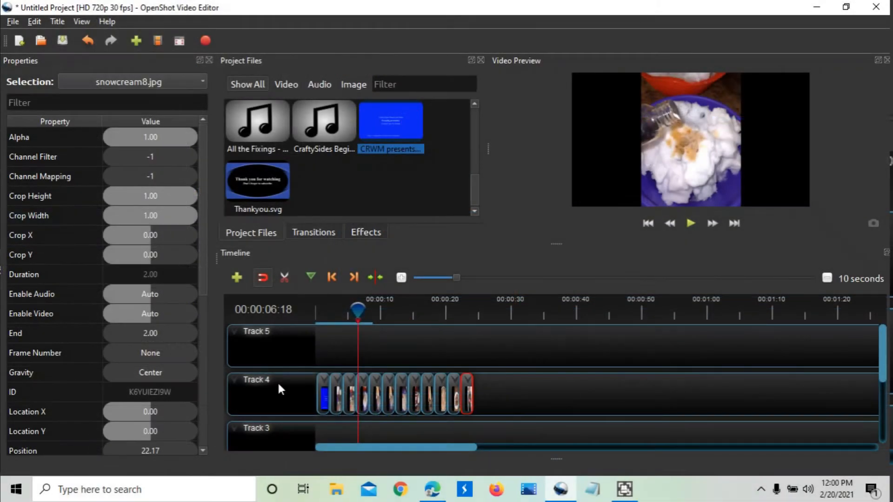
Swap the first two photos on Track 4 so snowcreamingred.jpg comes before snowcream.jpg, and play back the result.
{"action": "left_click", "coordinate": [401, 278]}
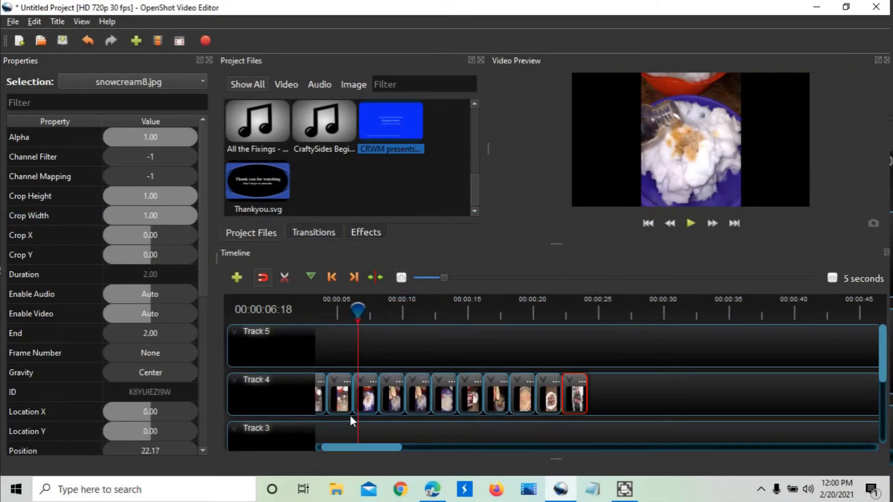
{"action": "left_click_drag", "start_coordinate": [346, 447], "coordinate": [315, 444]}
{"action": "left_click_drag", "start_coordinate": [381, 393], "coordinate": [384, 349]}
{"action": "left_click", "coordinate": [366, 397]}
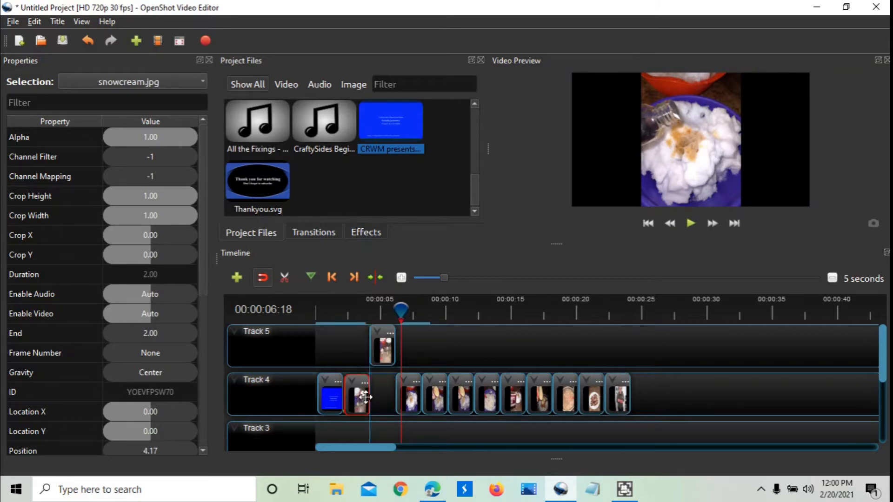
{"action": "left_click_drag", "start_coordinate": [366, 397], "coordinate": [384, 395]}
{"action": "left_click_drag", "start_coordinate": [389, 351], "coordinate": [359, 398]}
{"action": "left_click", "coordinate": [692, 224]}
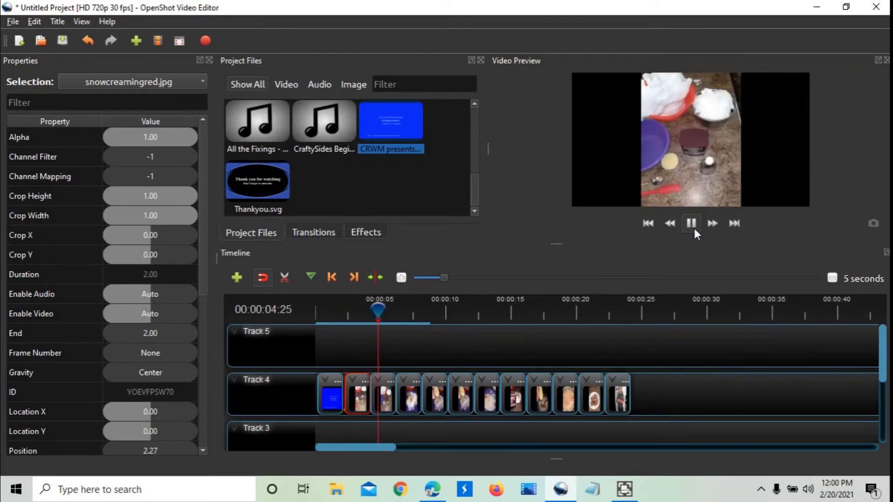
{"action": "left_click", "coordinate": [692, 225]}
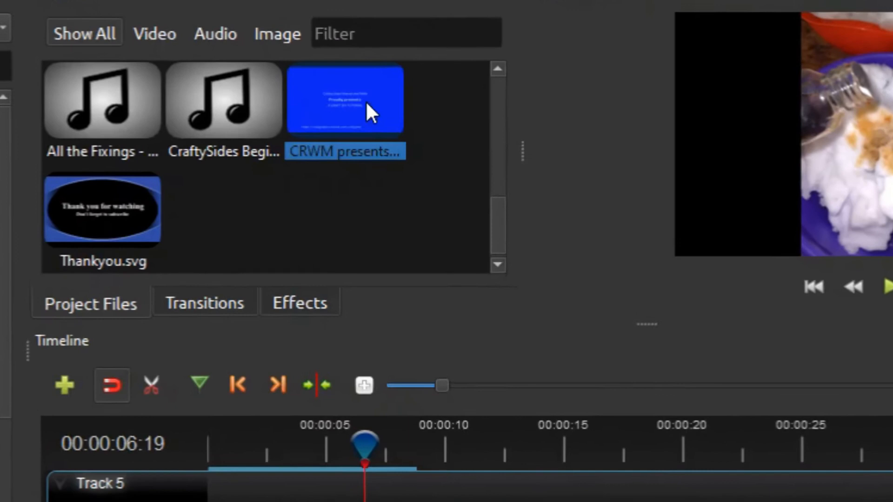
Duplicate the CRWM presents title and set the copy's text colour to dark grey, RGB 81, 81, 81.
{"action": "right_click", "coordinate": [367, 102]}
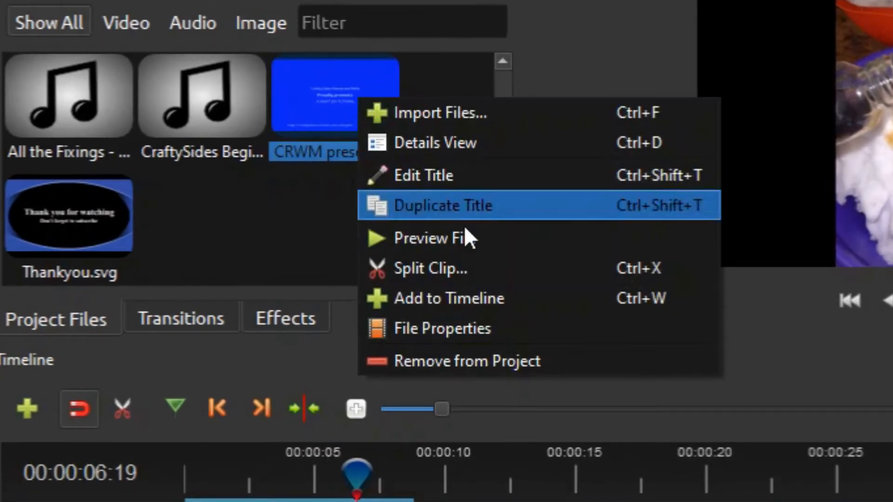
{"action": "left_click", "coordinate": [486, 210]}
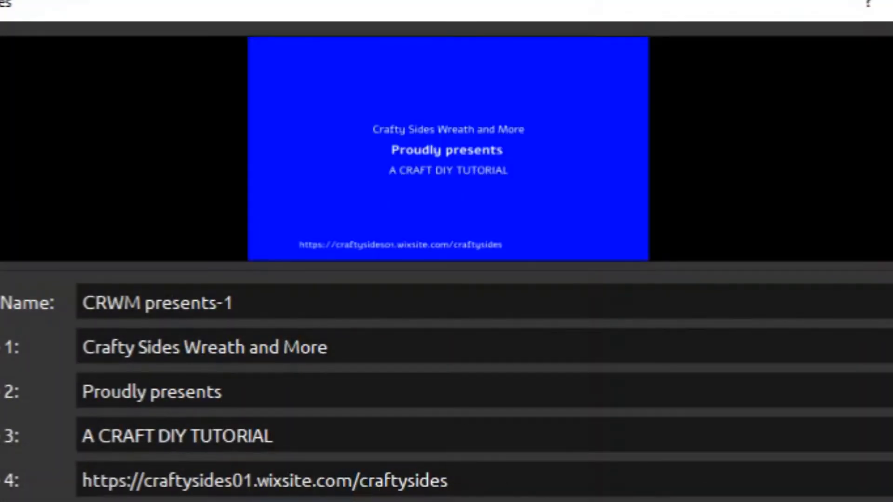
{"action": "left_click", "coordinate": [483, 501]}
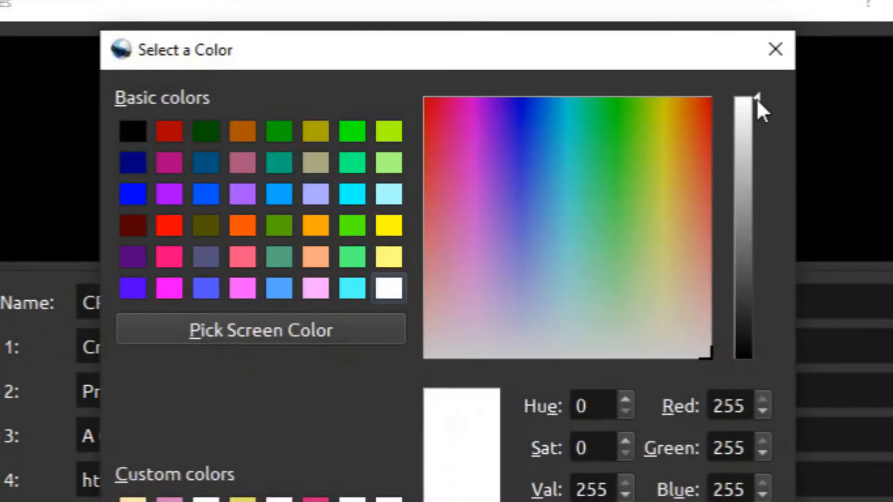
{"action": "left_click_drag", "start_coordinate": [759, 100], "coordinate": [764, 278]}
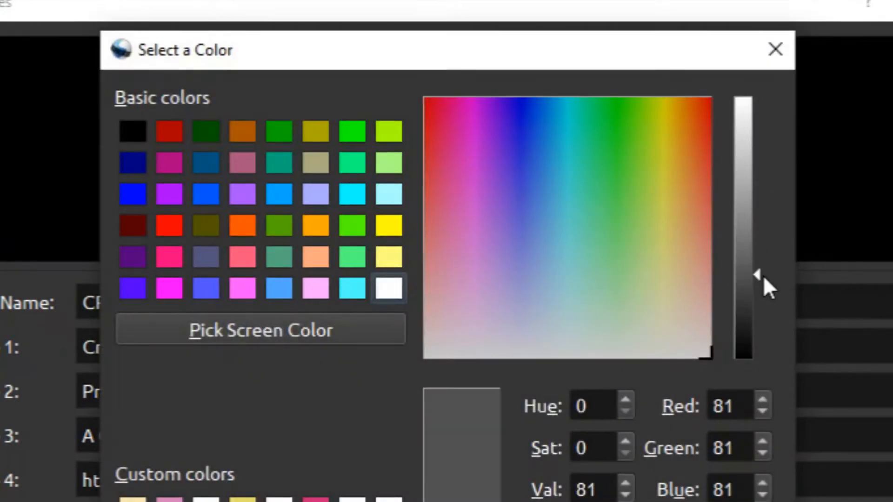
{"action": "left_click", "coordinate": [628, 501]}
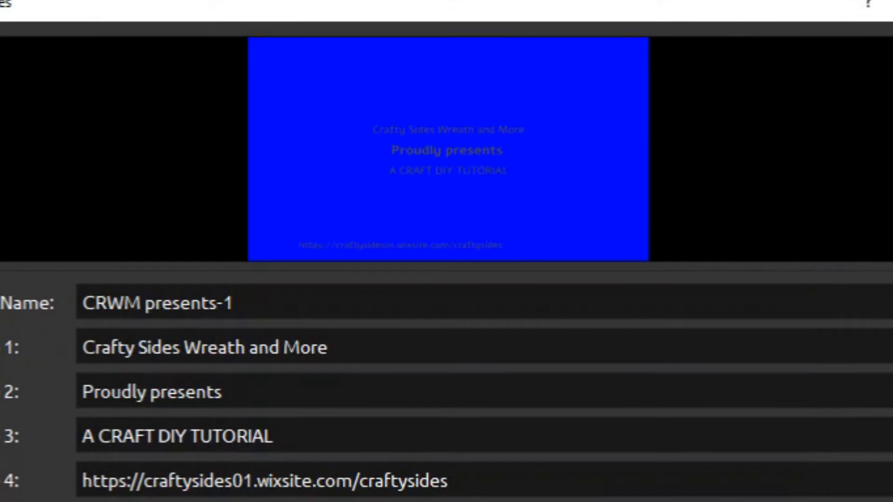
Set the duplicated title's background colour to white and save the title.
{"action": "left_click", "coordinate": [483, 501]}
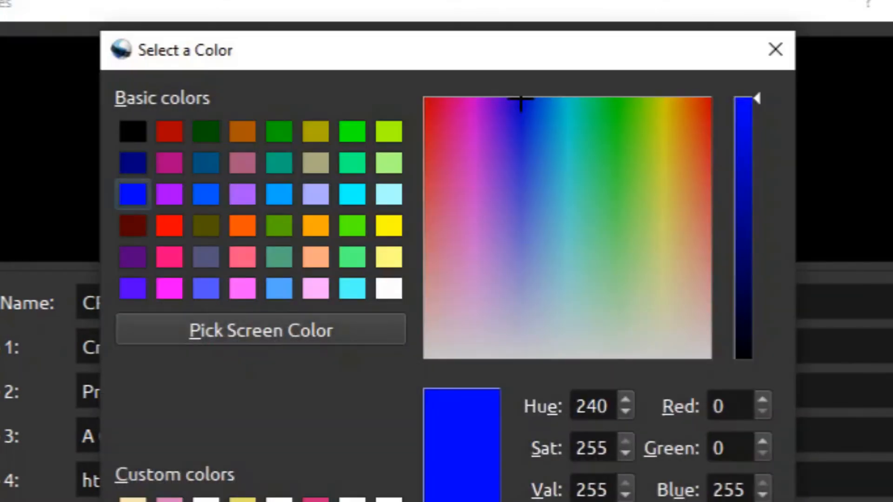
{"action": "left_click", "coordinate": [279, 501]}
{"action": "left_click", "coordinate": [628, 501]}
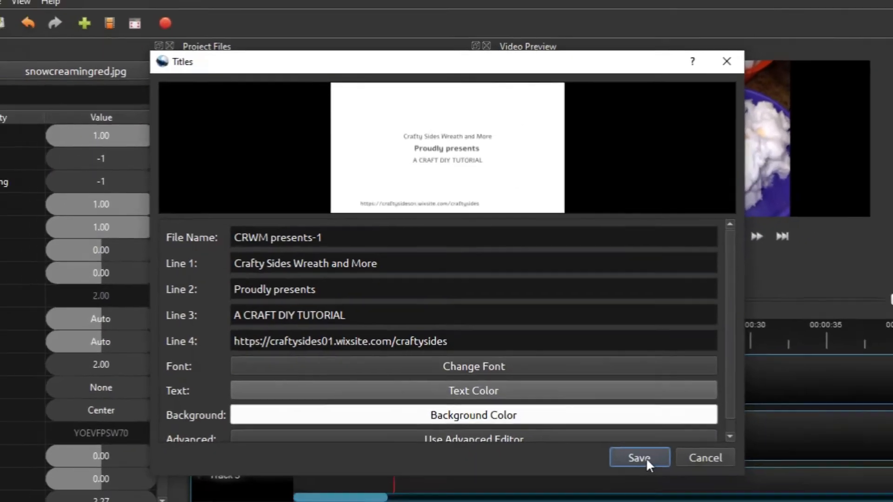
{"action": "left_click", "coordinate": [646, 461]}
Replace the blue title on Track 4 with the white copy ending at 2 seconds, and close the photos up against it.
{"action": "right_click", "coordinate": [331, 395]}
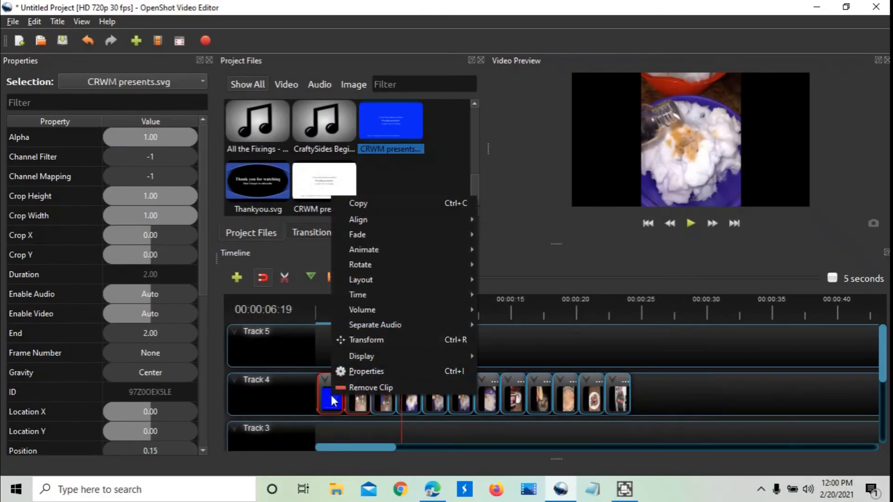
{"action": "left_click", "coordinate": [368, 386]}
{"action": "left_click_drag", "start_coordinate": [335, 198], "coordinate": [321, 393]}
{"action": "left_click", "coordinate": [150, 334]}
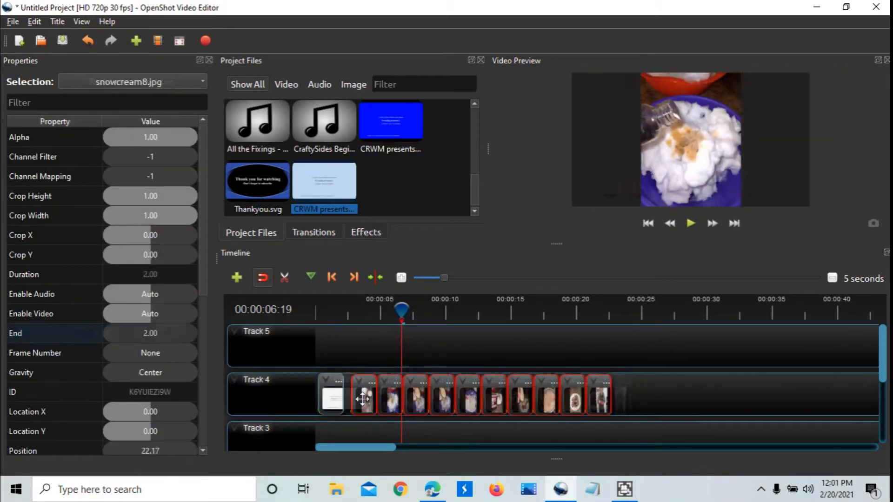
{"action": "left_click_drag", "start_coordinate": [365, 396], "coordinate": [356, 395]}
{"action": "left_click", "coordinate": [331, 328]}
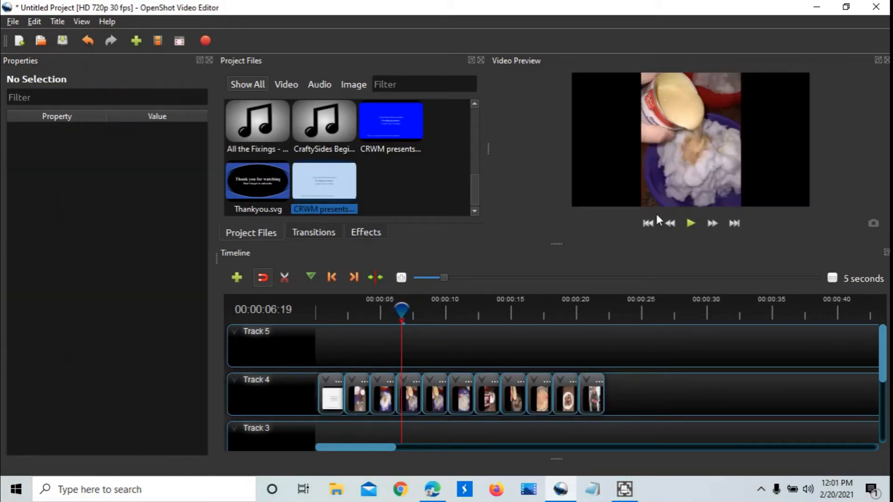
Play the timeline from the beginning to check the opening, and return the playhead to the start.
{"action": "left_click", "coordinate": [653, 220]}
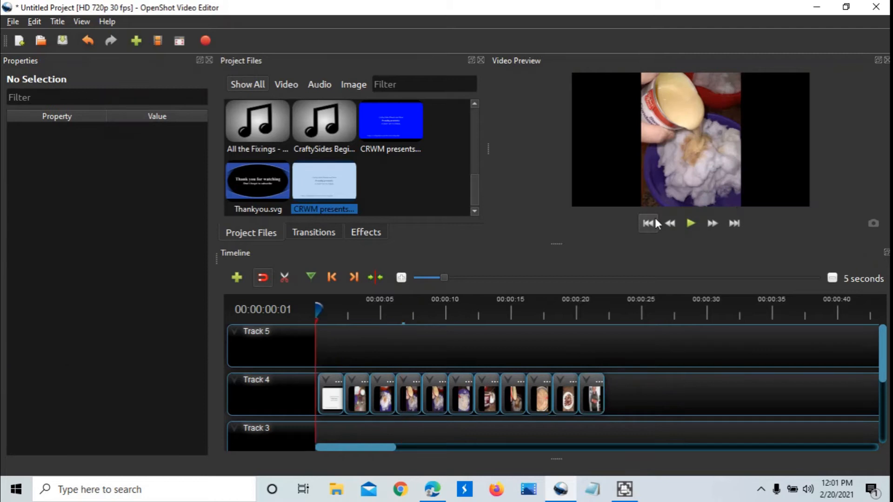
{"action": "left_click", "coordinate": [691, 224]}
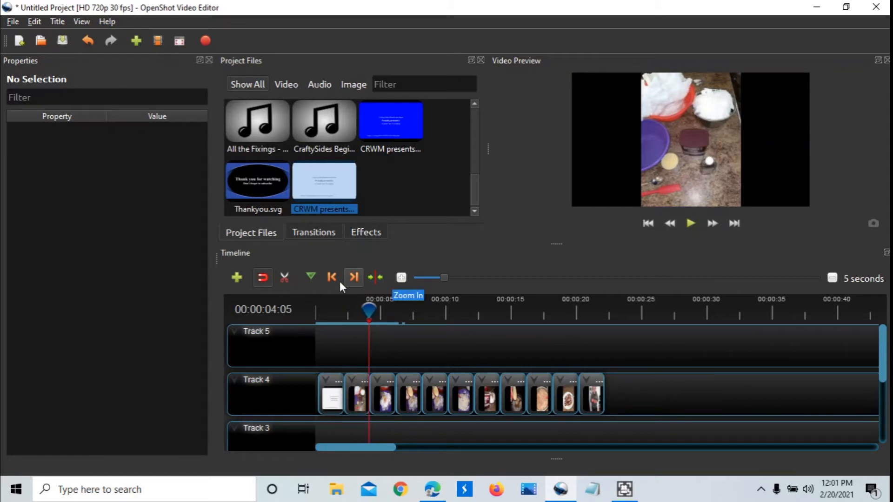
{"action": "left_click", "coordinate": [647, 223]}
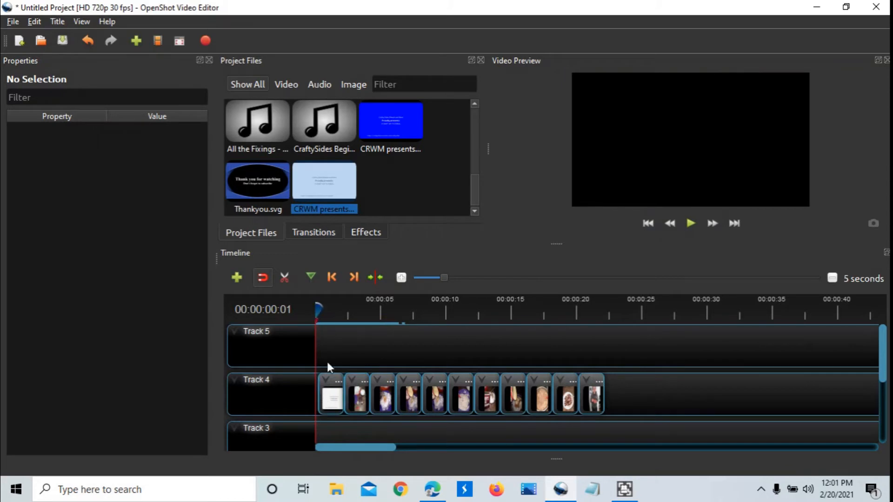
Remove the white title clip from the start of Track 4.
{"action": "left_click", "coordinate": [324, 399]}
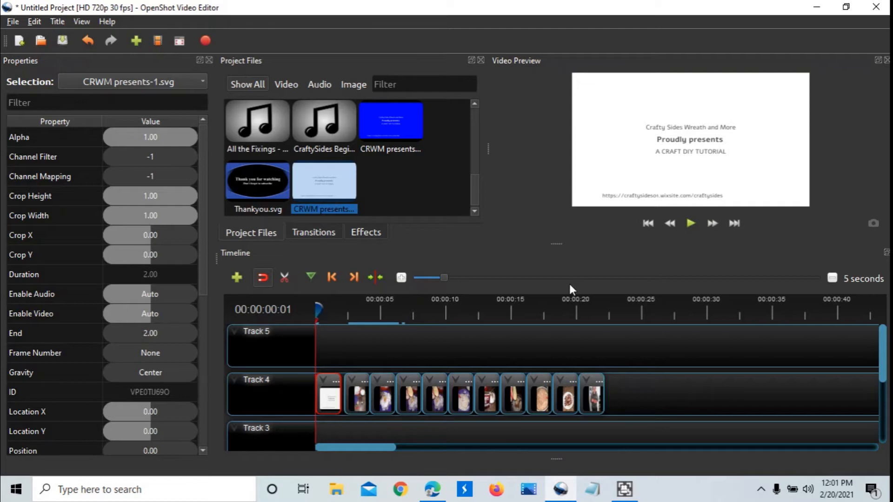
{"action": "right_click", "coordinate": [326, 401]}
{"action": "left_click", "coordinate": [352, 394]}
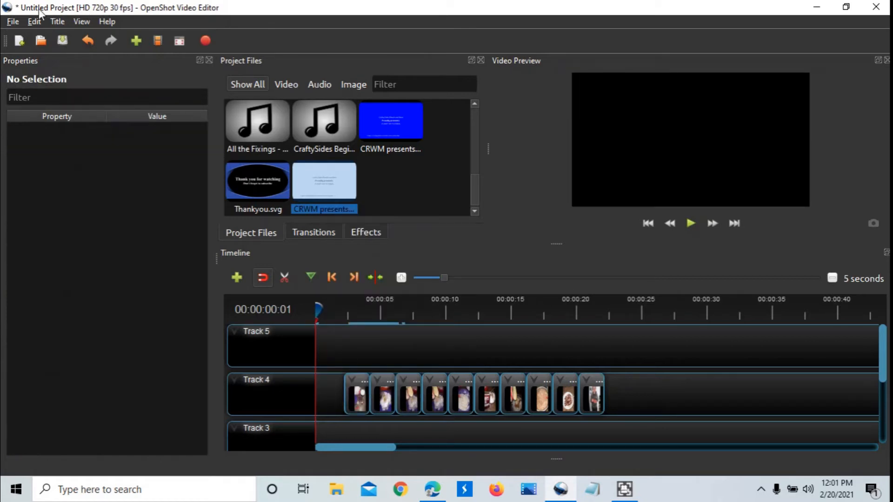
Create a title from the Camera border template with the text "SNOWCREAM!!!" and save it.
{"action": "left_click", "coordinate": [55, 21]}
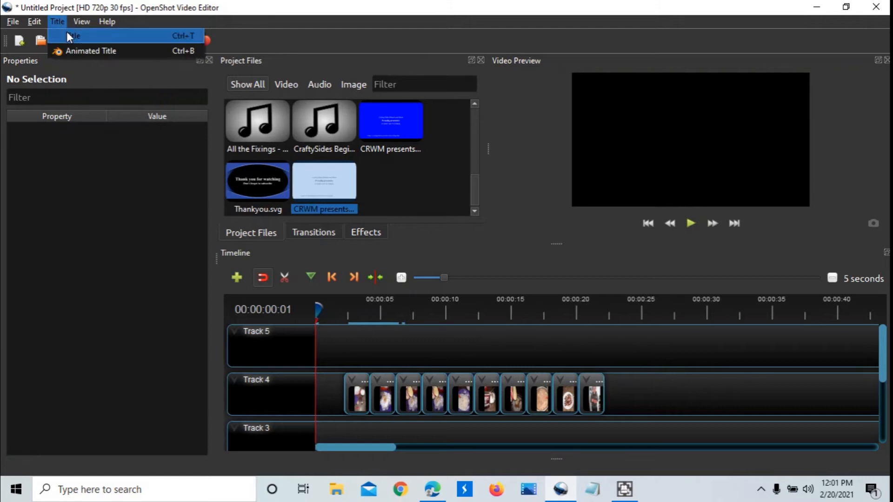
{"action": "left_click", "coordinate": [66, 36]}
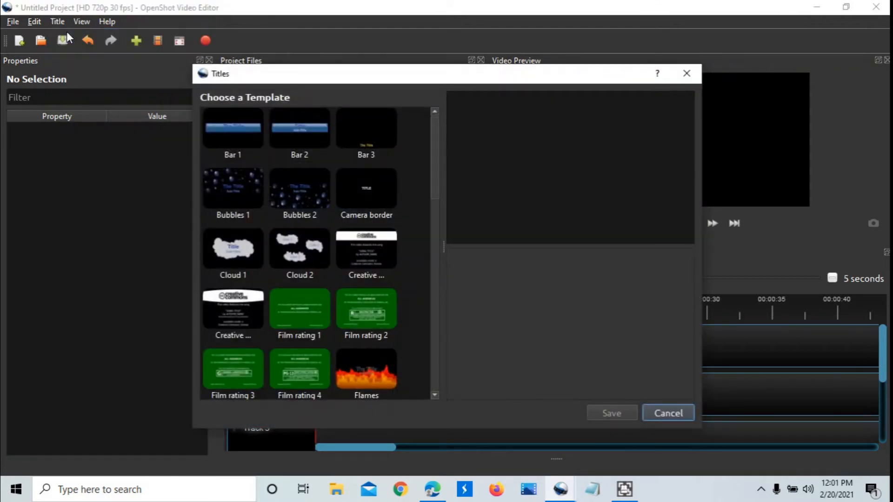
{"action": "left_click", "coordinate": [365, 188]}
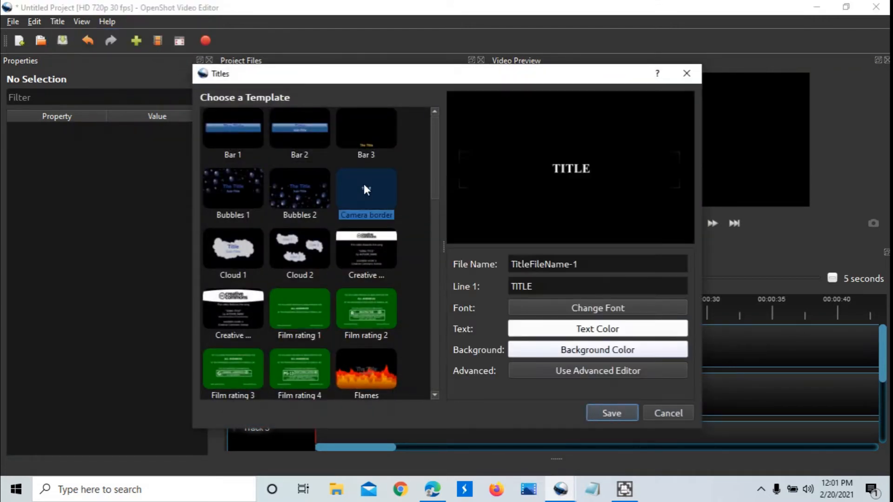
{"action": "left_click", "coordinate": [538, 285]}
{"action": "left_click_drag", "start_coordinate": [564, 293], "coordinate": [478, 287]}
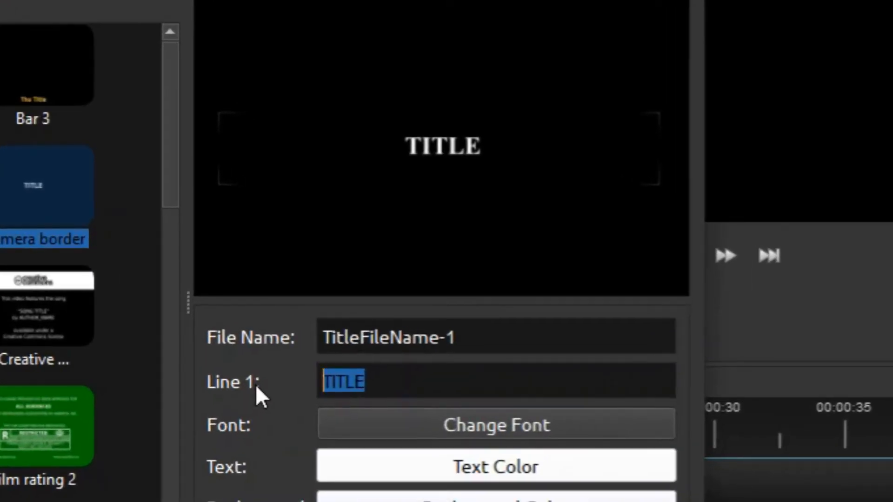
{"action": "type", "text": "SNOC"}
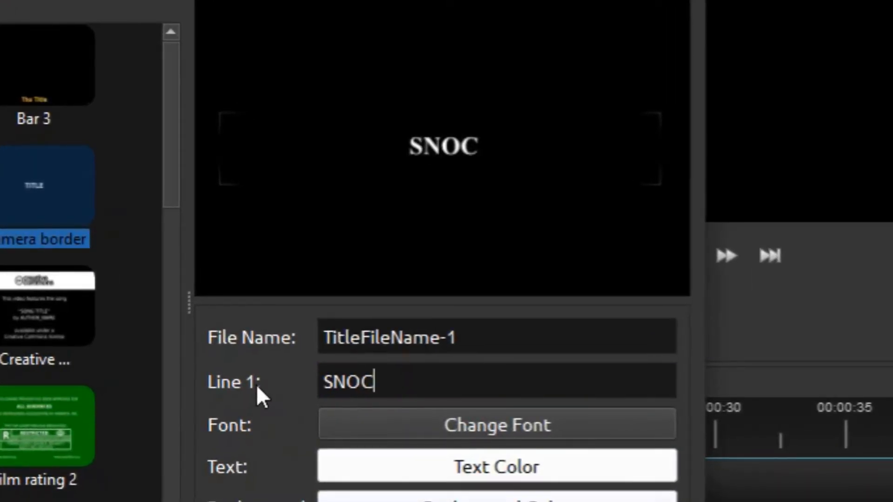
{"action": "key", "text": "BackSpace"}
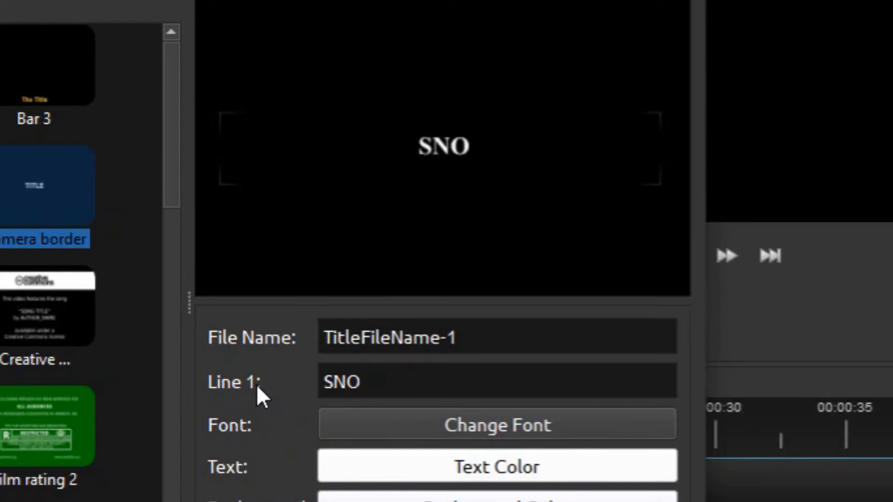
{"action": "type", "text": "WCREAM!"}
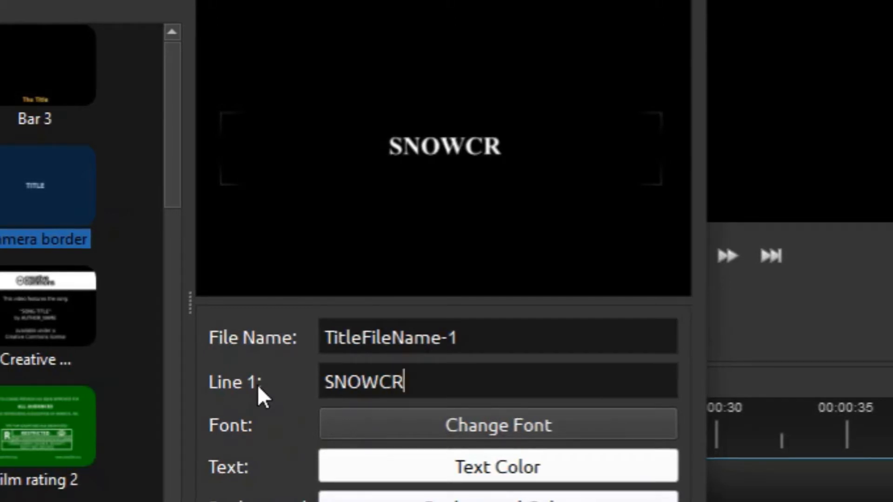
{"action": "type", "text": "!!"}
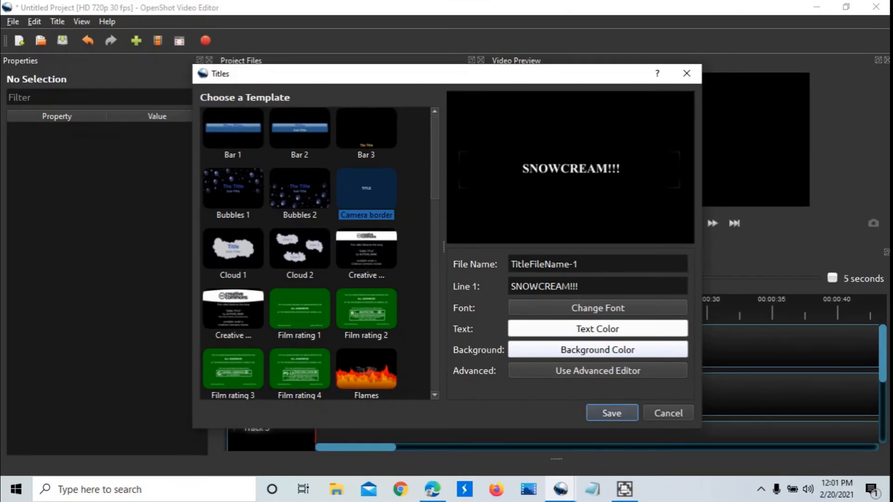
{"action": "left_click", "coordinate": [611, 413]}
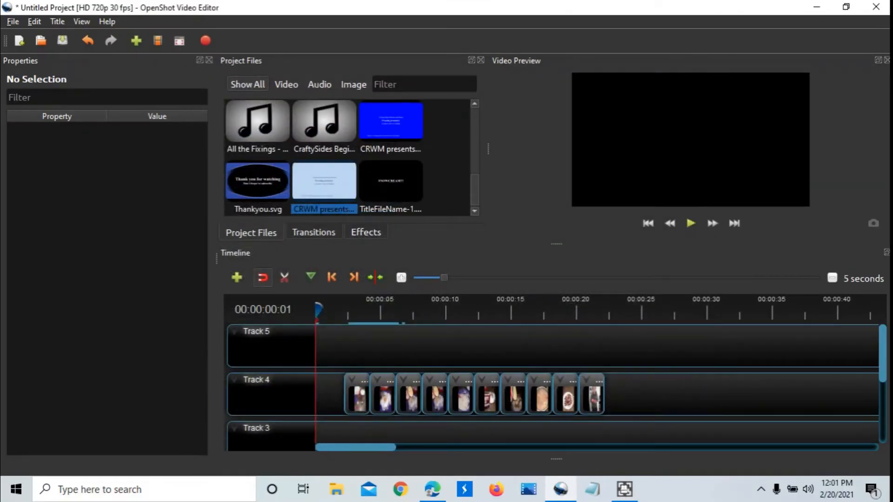
Place the SNOWCREAM!!! title at the start of Track 4 with its end at 2 seconds, and close the photos up against it.
{"action": "left_click", "coordinate": [392, 184]}
{"action": "left_click_drag", "start_coordinate": [392, 183], "coordinate": [308, 343]}
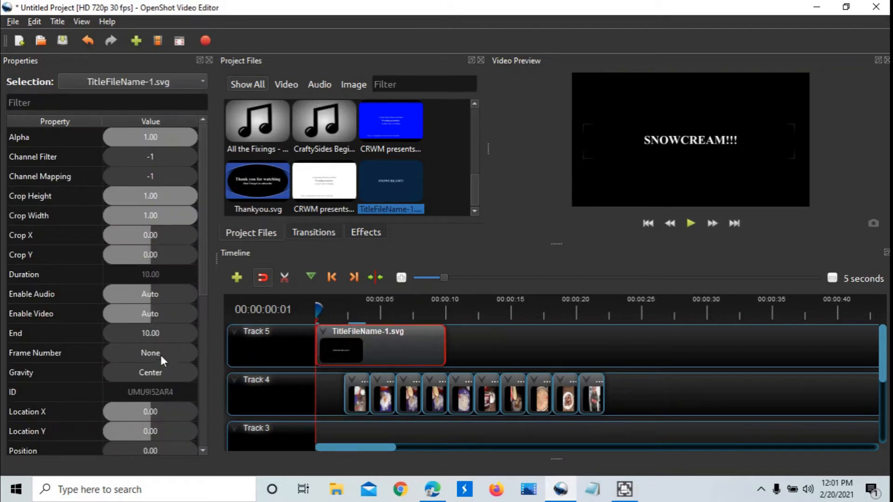
{"action": "double_click", "coordinate": [158, 329]}
{"action": "type", "text": "2"}
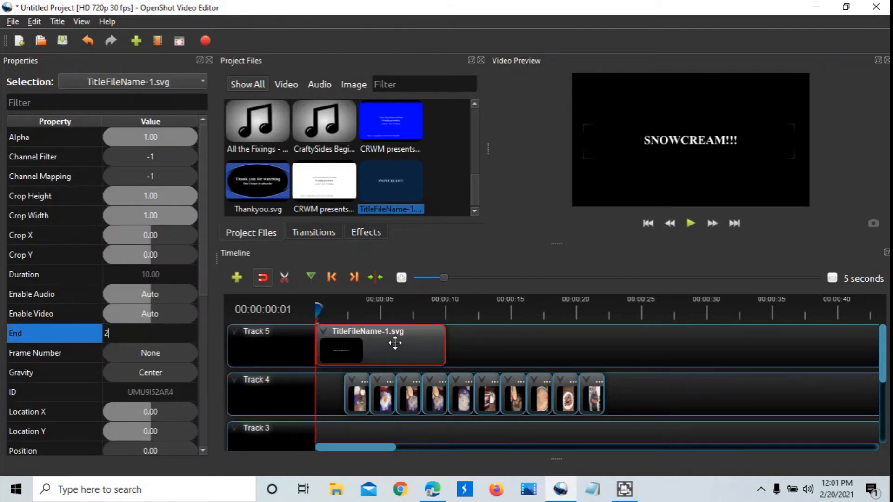
{"action": "key", "text": "Return"}
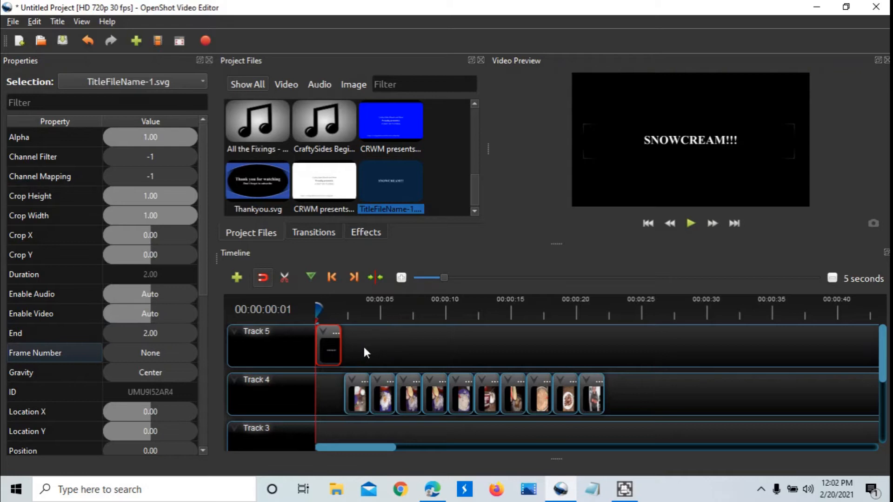
{"action": "left_click_drag", "start_coordinate": [325, 349], "coordinate": [313, 390]}
{"action": "left_click_drag", "start_coordinate": [723, 407], "coordinate": [362, 395]}
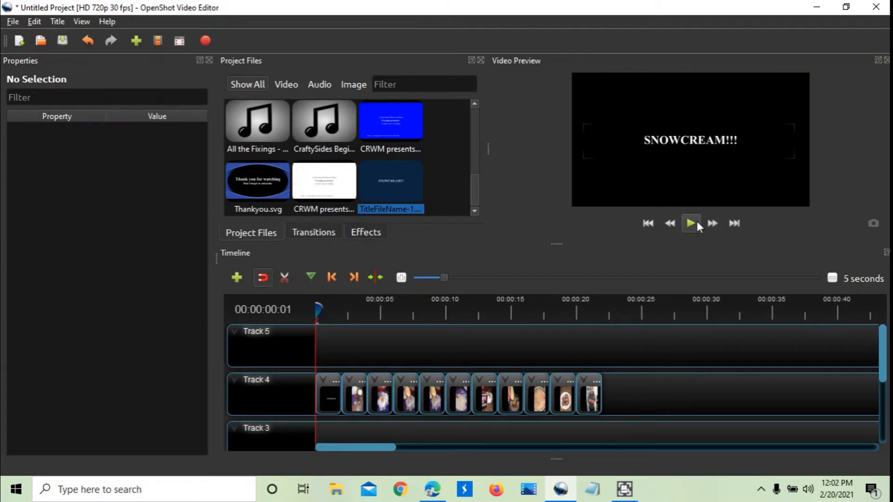
Play the opening with the SNOWCREAM!!! title and return the playhead to the start.
{"action": "left_click", "coordinate": [697, 225]}
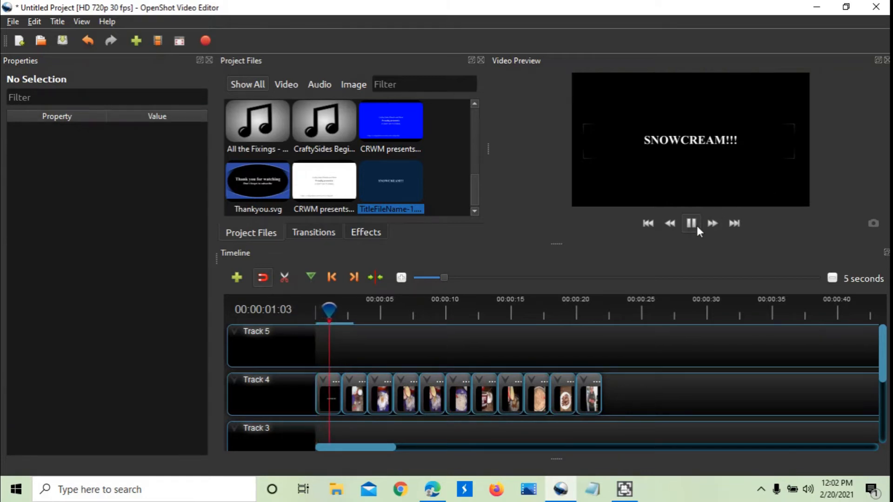
{"action": "left_click", "coordinate": [648, 223]}
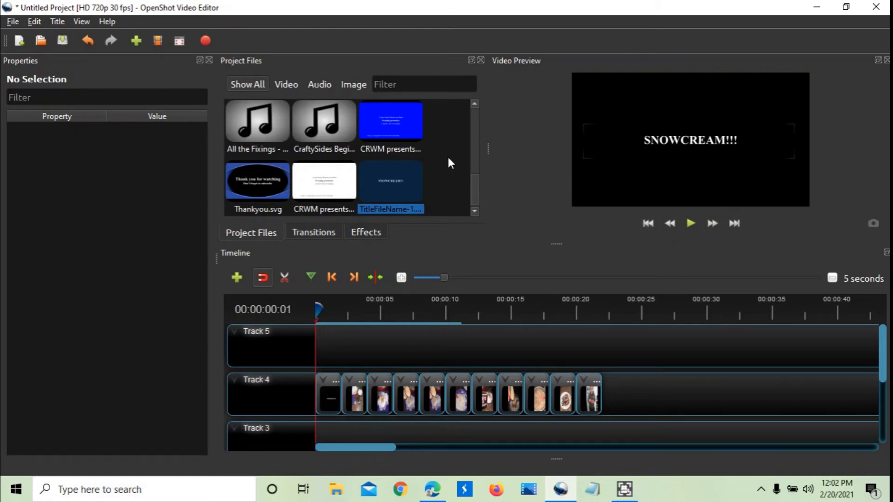
Add the CraftySides Beginning Sound clip to the start of Track 3 and show its waveform.
{"action": "left_click_drag", "start_coordinate": [317, 120], "coordinate": [365, 411]}
{"action": "scroll", "coordinate": [375, 410], "scroll_direction": "down", "scroll_amount": 1}
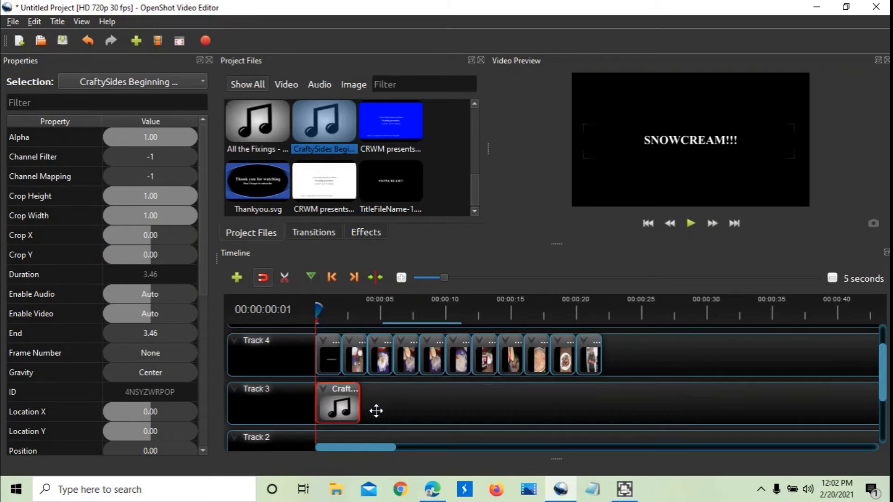
{"action": "left_click", "coordinate": [400, 277]}
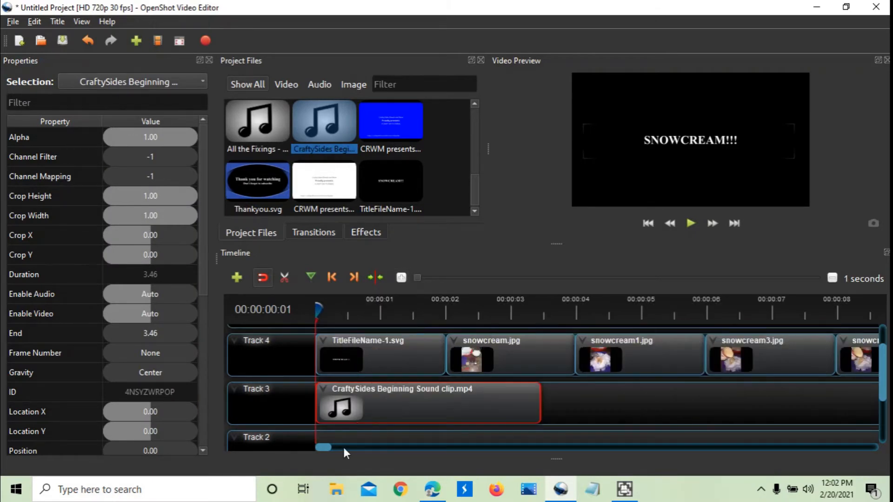
{"action": "right_click", "coordinate": [352, 407]}
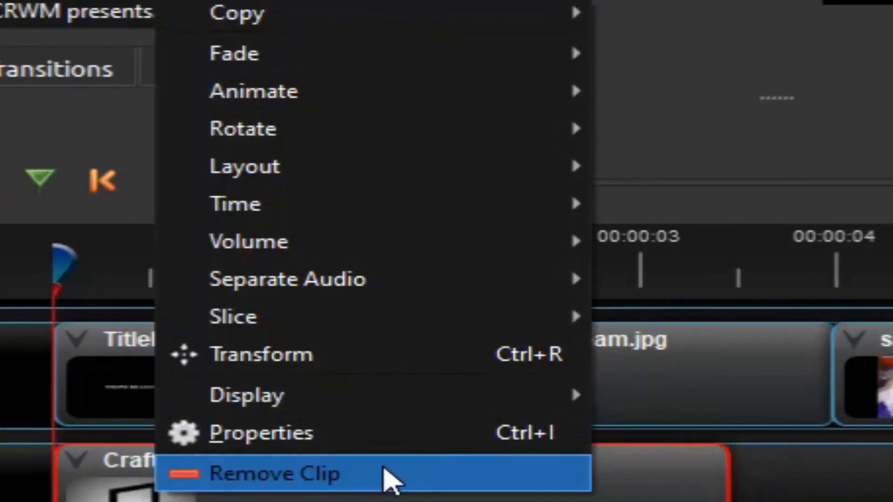
{"action": "mouse_move", "coordinate": [431, 395]}
{"action": "left_click", "coordinate": [729, 395]}
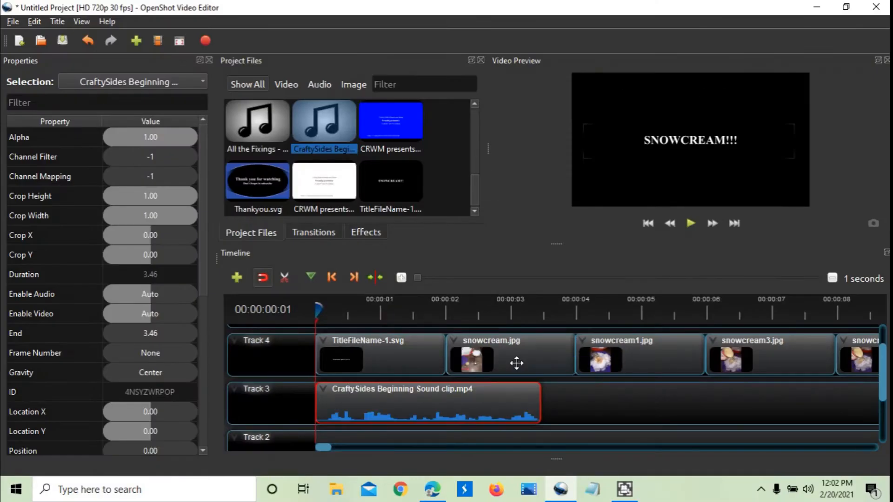
Play the opening, then trim the start of the intro sound clip to 00:00:00:20.
{"action": "left_click", "coordinate": [691, 224]}
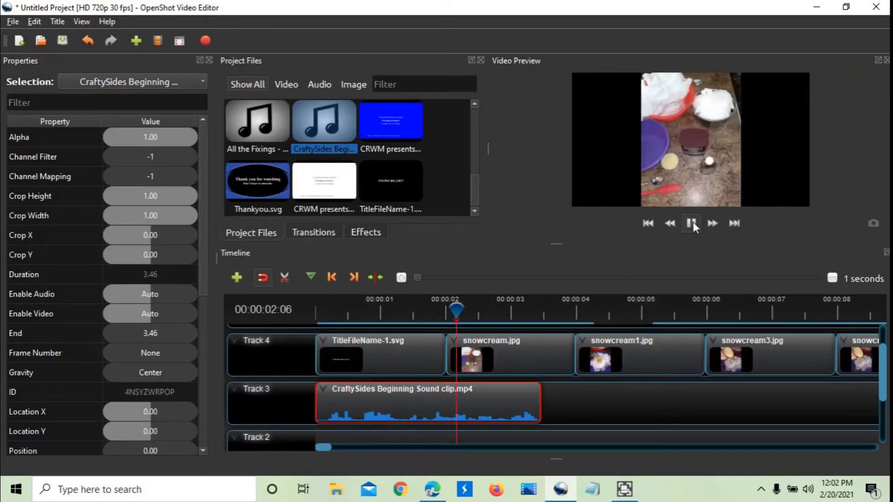
{"action": "left_click", "coordinate": [692, 223]}
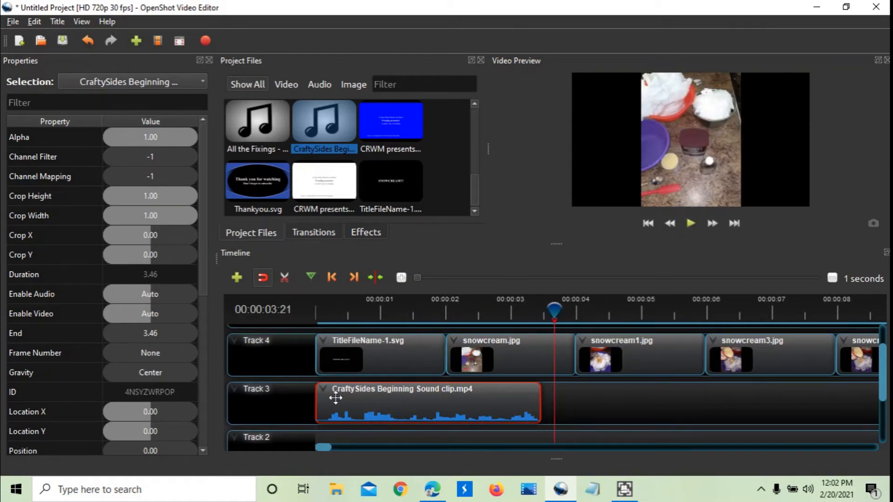
{"action": "left_click", "coordinate": [364, 311]}
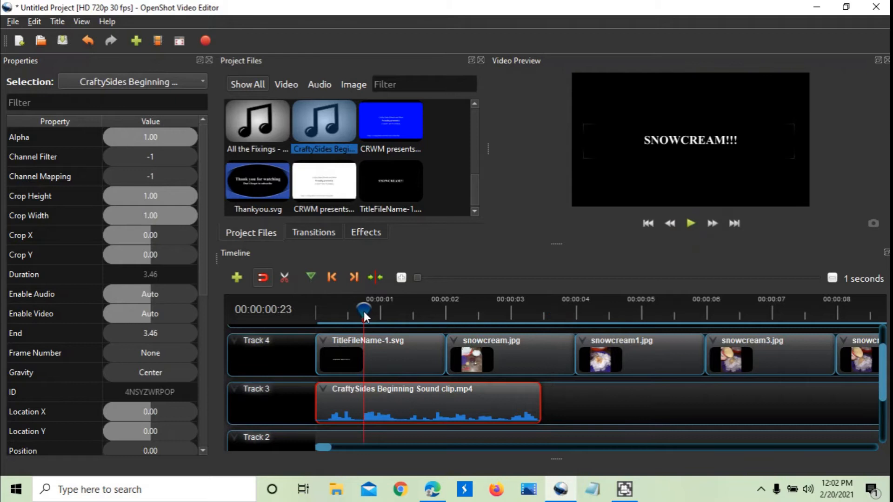
{"action": "left_click_drag", "start_coordinate": [364, 311], "coordinate": [356, 309]}
{"action": "left_click_drag", "start_coordinate": [316, 398], "coordinate": [357, 403]}
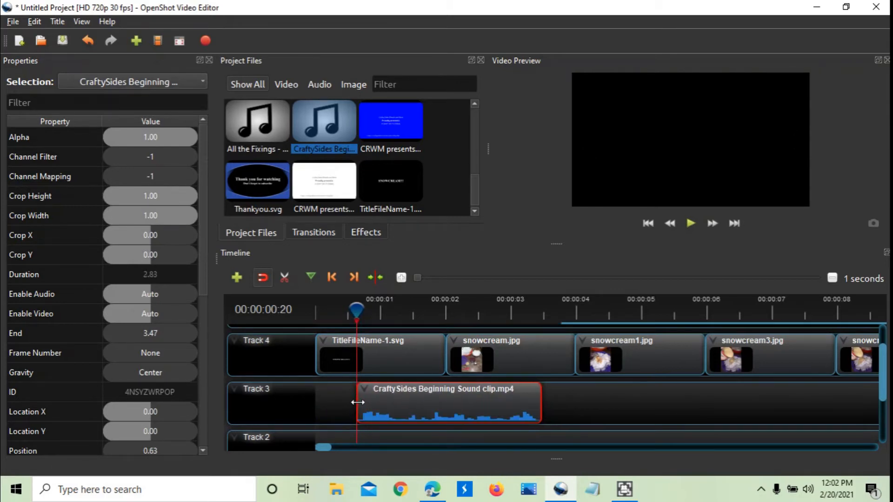
Play the trimmed intro sound, then move its clip back to the start of Track 3.
{"action": "left_click", "coordinate": [690, 223]}
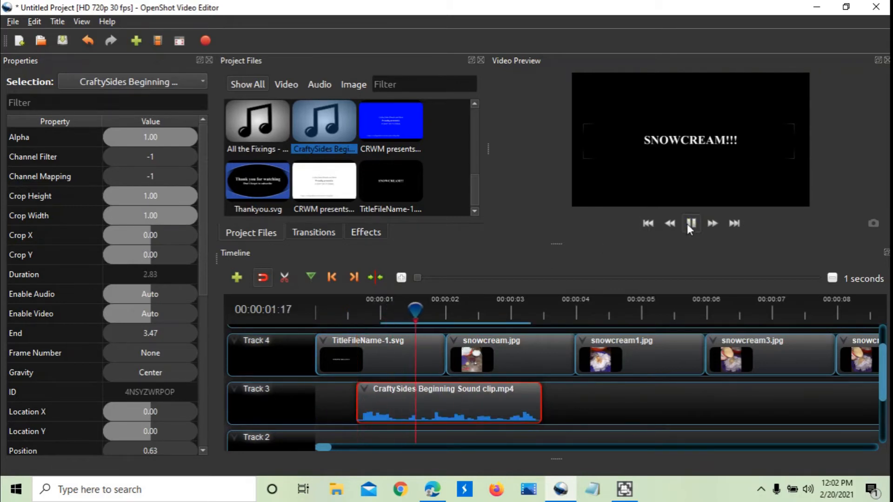
{"action": "left_click", "coordinate": [690, 224]}
{"action": "left_click_drag", "start_coordinate": [442, 401], "coordinate": [406, 397]}
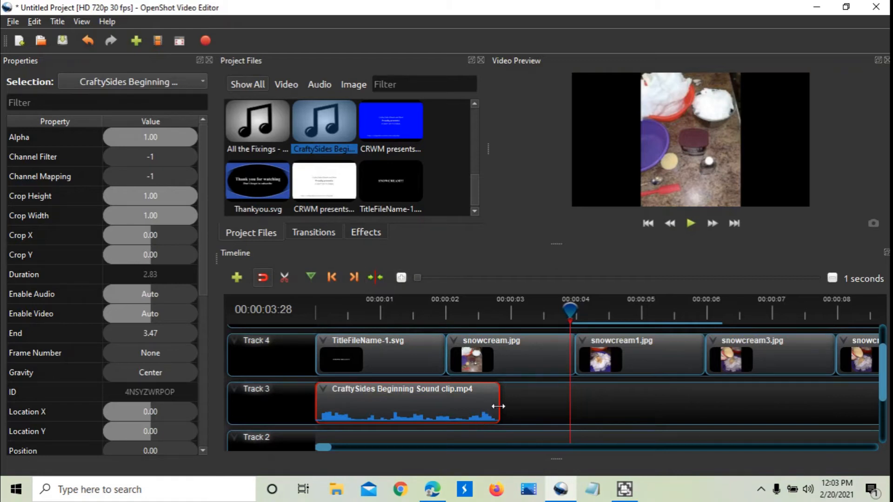
Trim the end of the intro sound clip to 00:00:02:18 and replay the timeline from the beginning.
{"action": "left_click", "coordinate": [479, 313]}
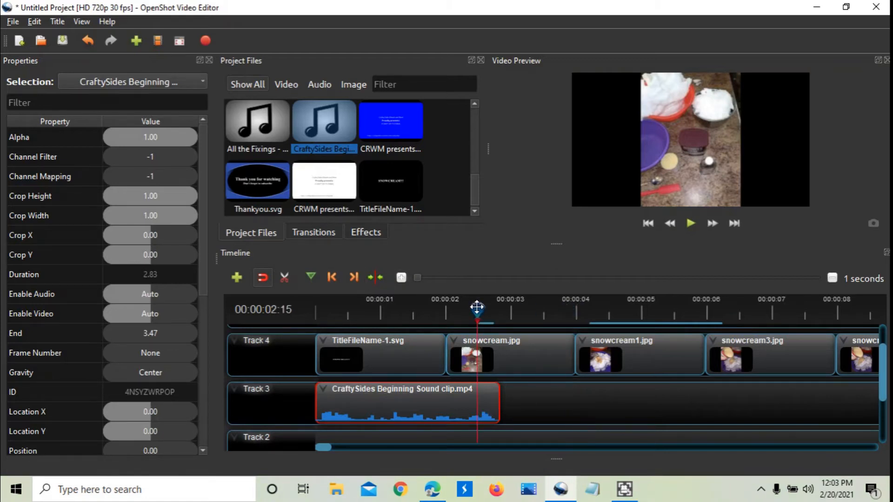
{"action": "left_click", "coordinate": [480, 309]}
{"action": "left_click_drag", "start_coordinate": [481, 309], "coordinate": [484, 309]}
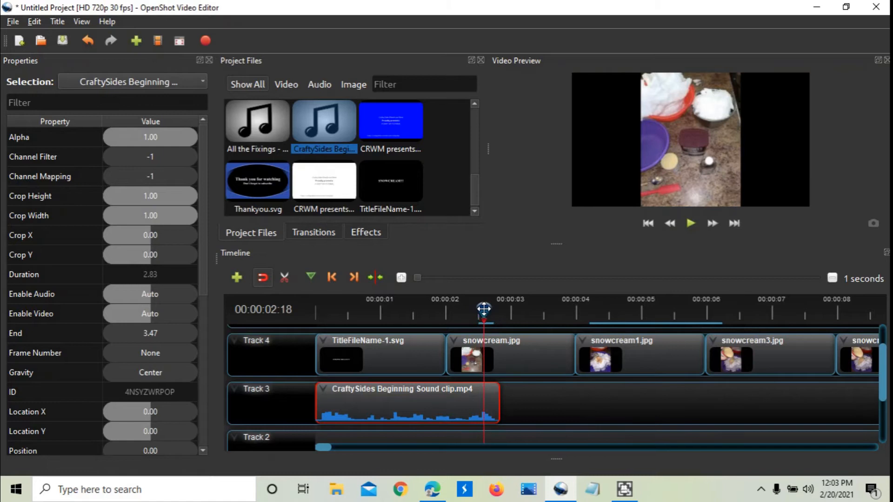
{"action": "left_click_drag", "start_coordinate": [501, 414], "coordinate": [484, 412]}
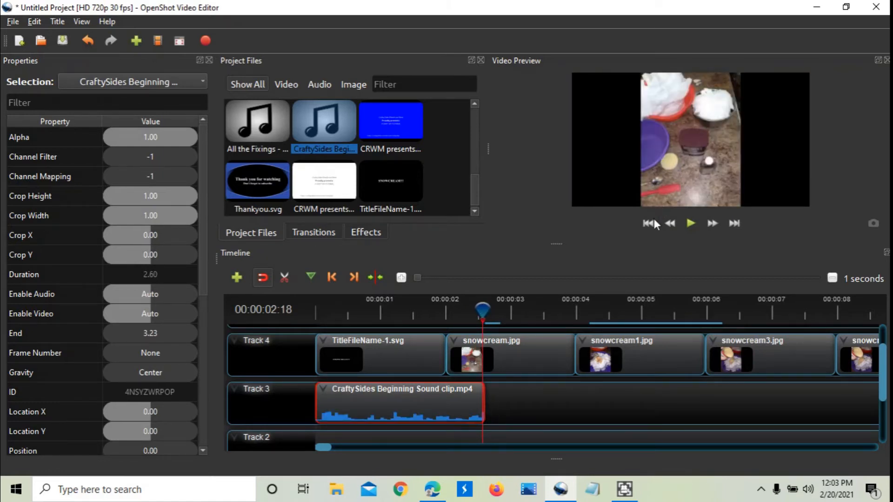
{"action": "left_click", "coordinate": [649, 223]}
{"action": "left_click", "coordinate": [690, 226]}
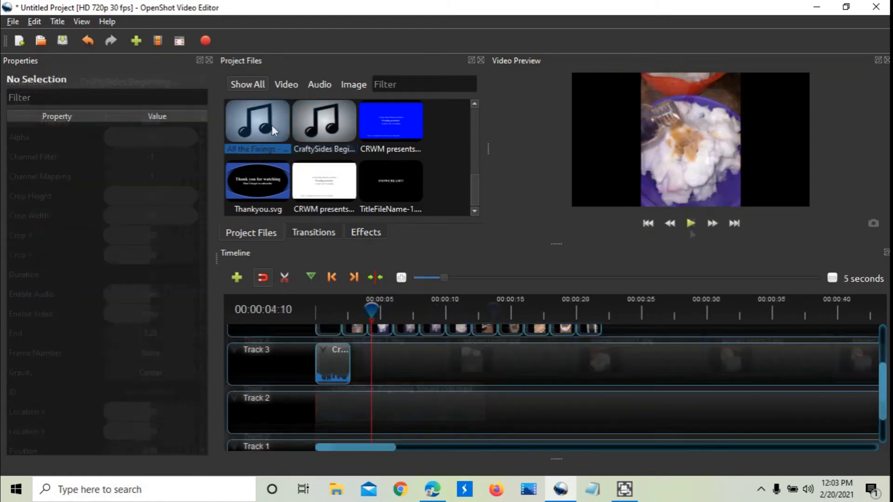
Add the All the Fixings music near the start of Track 2 and set its end to 20 seconds.
{"action": "left_click_drag", "start_coordinate": [272, 125], "coordinate": [324, 411]}
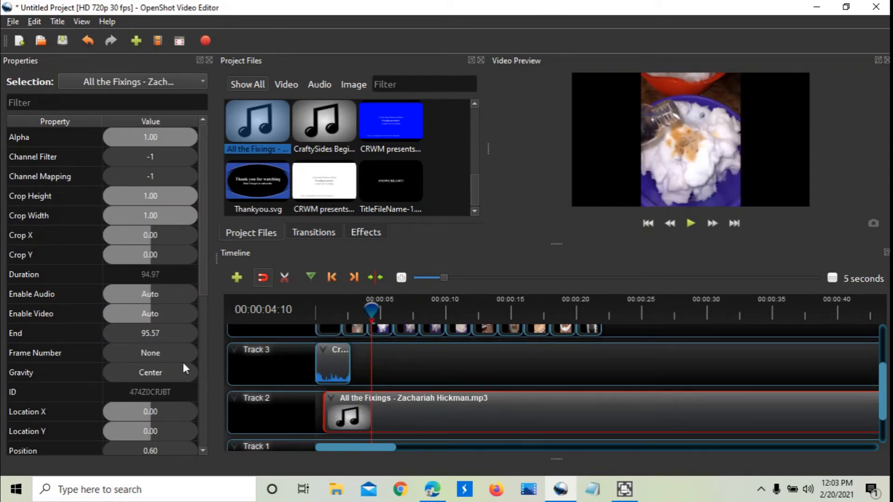
{"action": "left_click", "coordinate": [150, 330]}
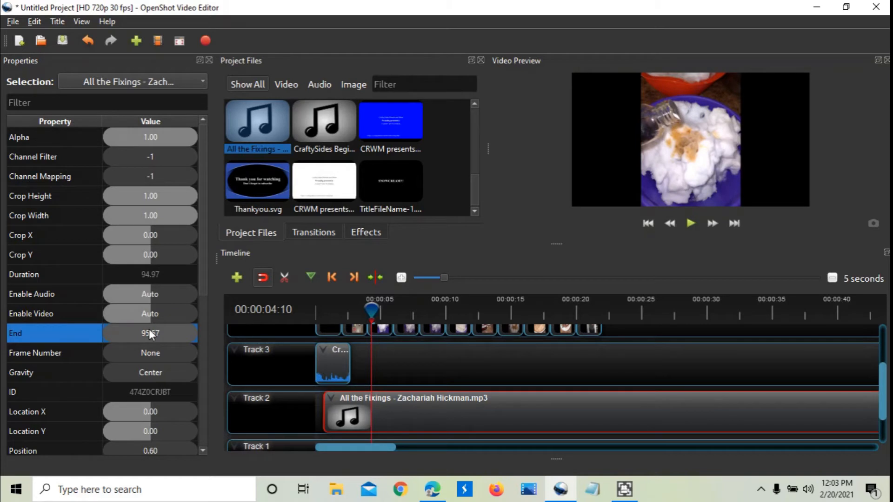
{"action": "type", "text": "20"}
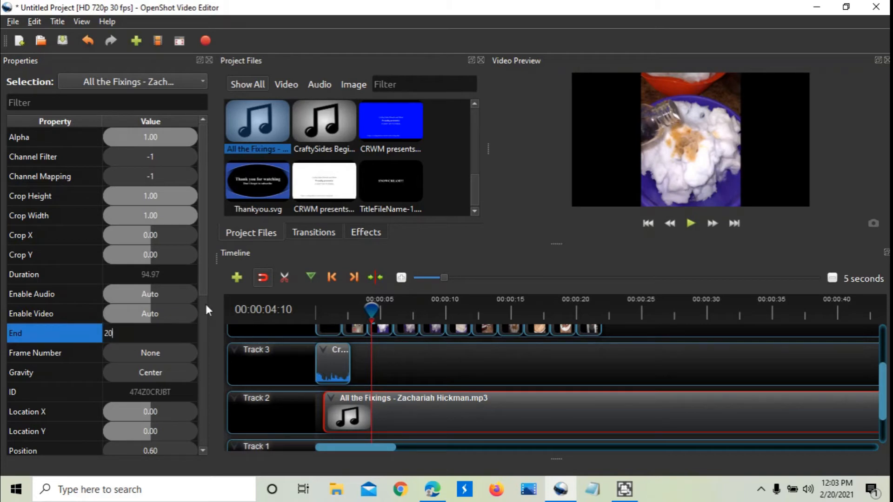
{"action": "key", "text": "Return"}
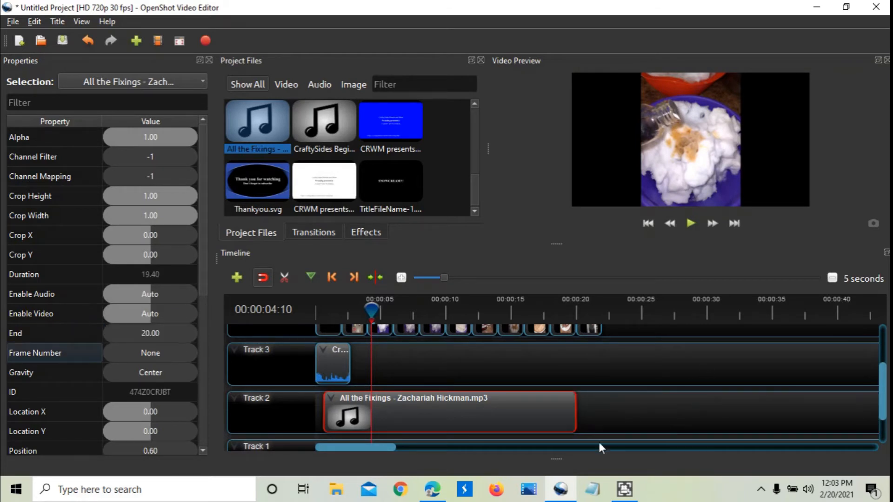
Move the music to the start of Track 2, extend it slightly past the last photo, and play the timeline.
{"action": "left_click", "coordinate": [587, 330]}
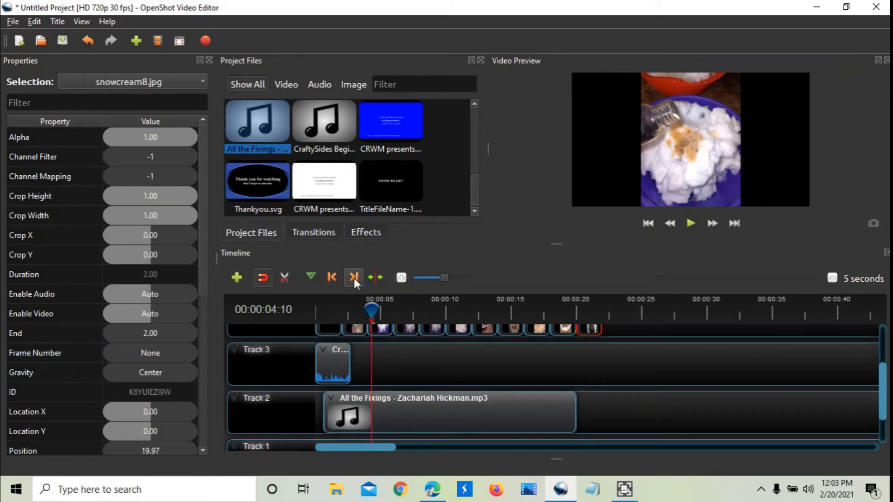
{"action": "left_click", "coordinate": [353, 278]}
{"action": "left_click", "coordinate": [690, 224]}
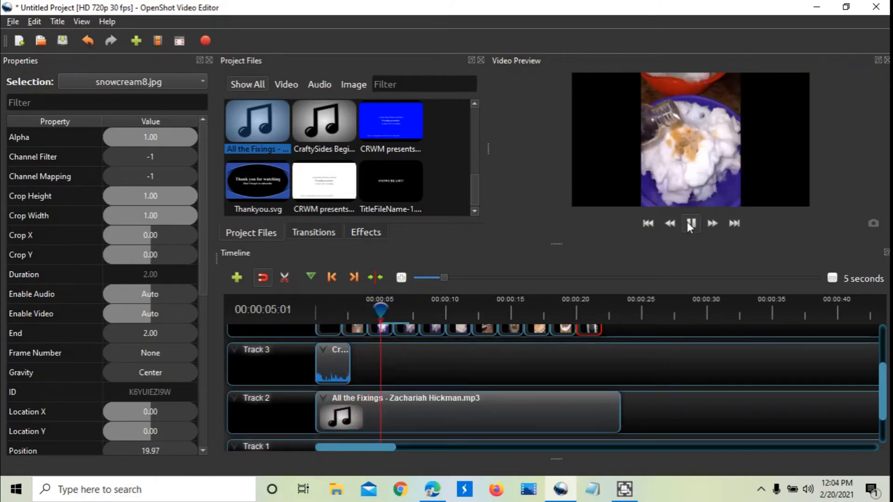
Stop playback and add the Thankyou.svg card after the last photo on Track 4.
{"action": "left_click", "coordinate": [690, 224]}
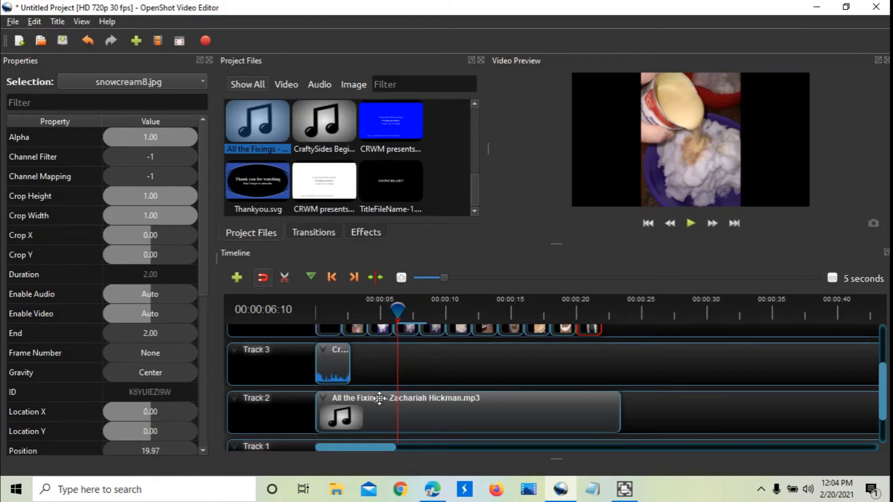
{"action": "scroll", "coordinate": [379, 398], "scroll_direction": "up", "scroll_amount": 2}
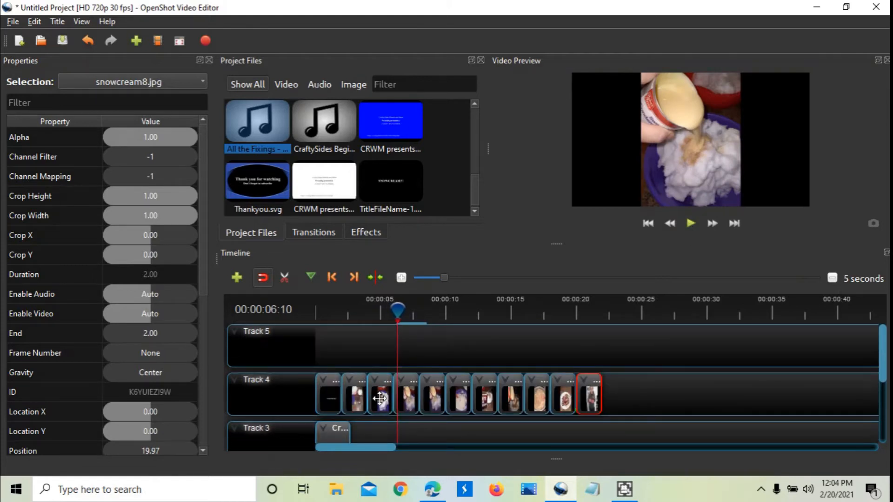
{"action": "scroll", "coordinate": [662, 393], "scroll_direction": "down", "scroll_amount": 1}
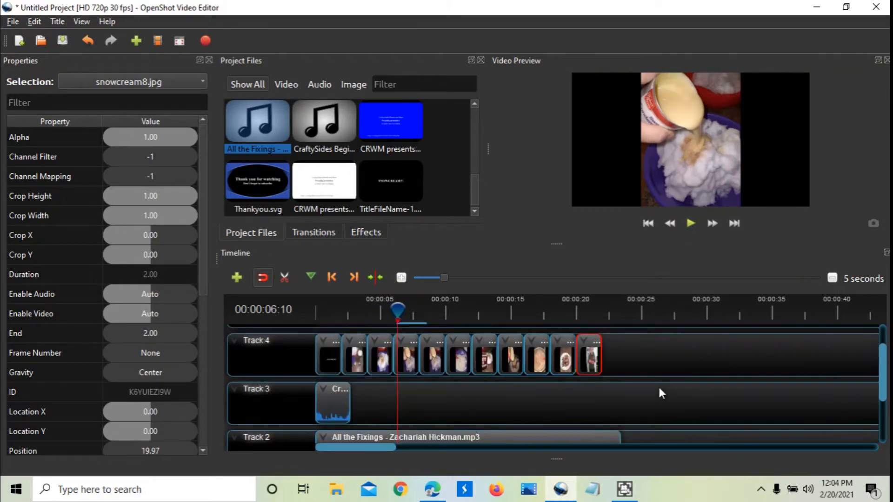
{"action": "scroll", "coordinate": [399, 217], "scroll_direction": "up", "scroll_amount": 2}
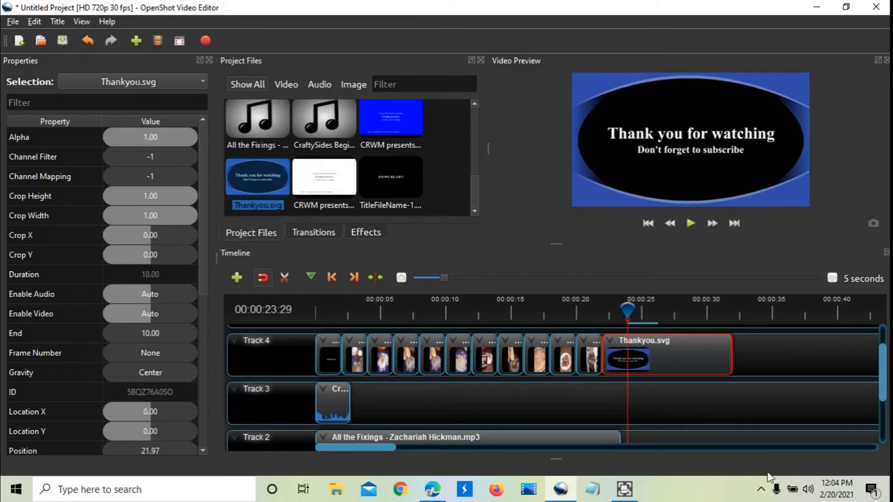
Remove the Thankyou.svg clip from Track 4 and swap the last two photos so snowcream8.jpg precedes snowcream9.jpg.
{"action": "right_click", "coordinate": [687, 353]}
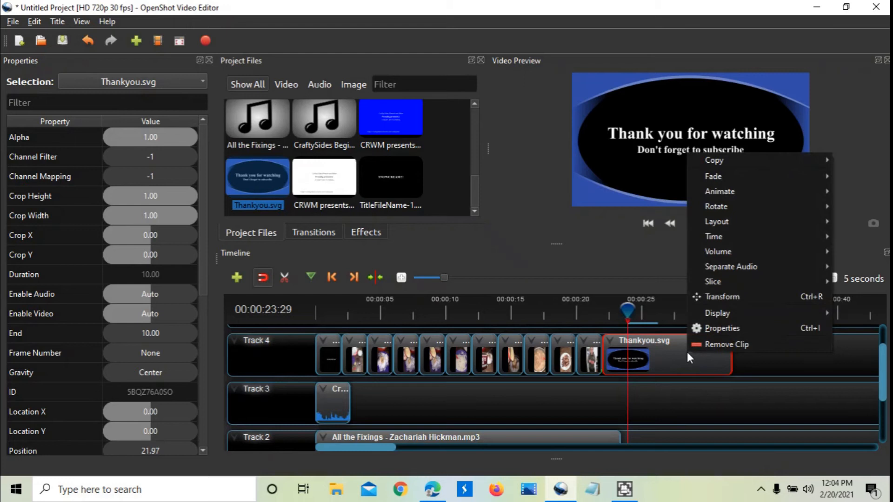
{"action": "left_click", "coordinate": [708, 344]}
{"action": "mouse_move", "coordinate": [566, 355]}
{"action": "left_mouse_down"}
{"action": "mouse_move", "coordinate": [637, 352]}
{"action": "mouse_move", "coordinate": [564, 351]}
{"action": "left_mouse_up"}
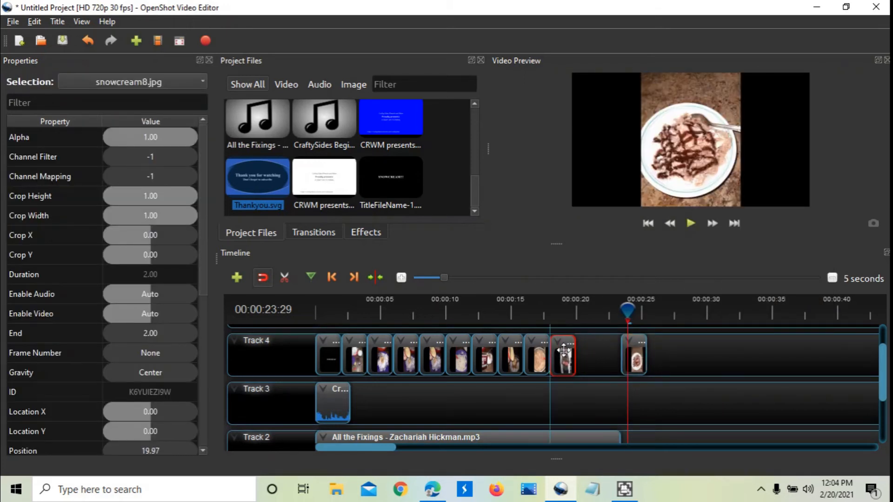
Create a title from the Cloud 1 template with "Thank you" on line 1 and "for watching" on line 2.
{"action": "key", "text": "ctrl+t"}
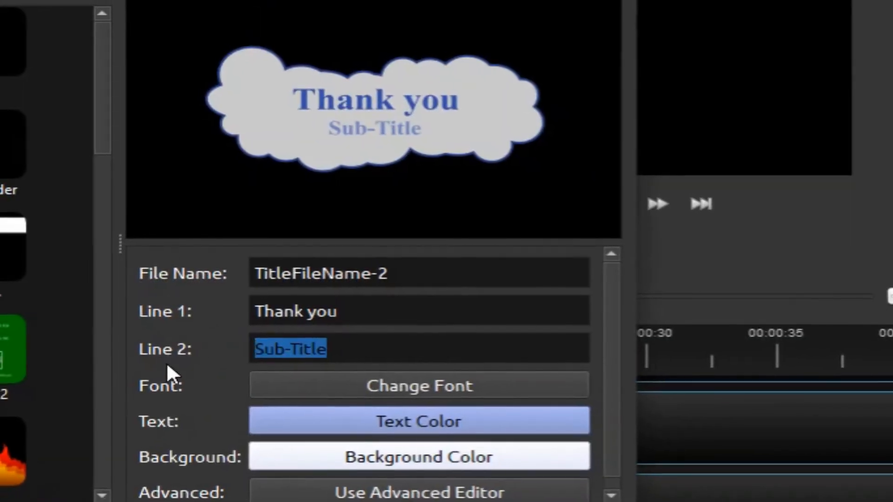
{"action": "type", "text": "for wat"}
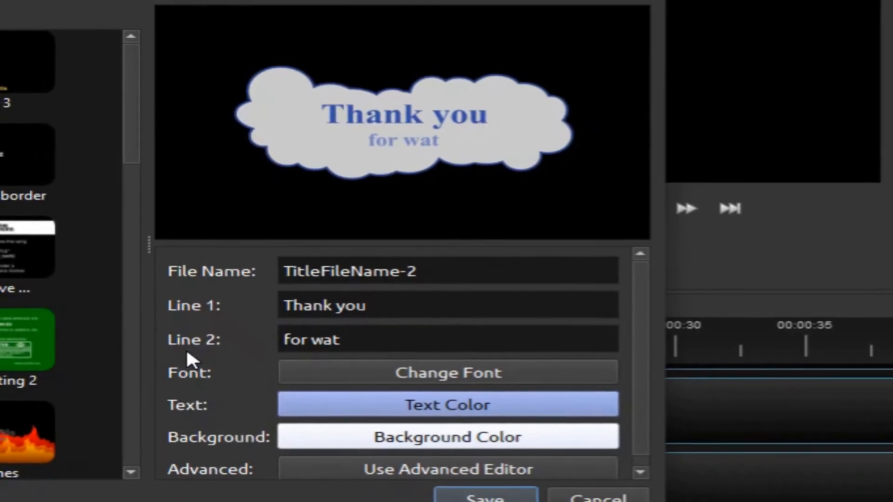
{"action": "type", "text": "ching"}
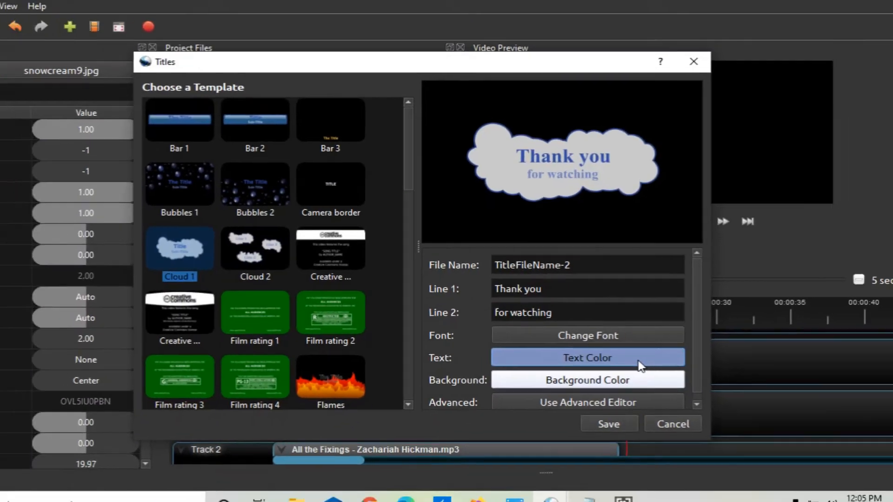
Change the cloud title's text color to dark gray and save the title.
{"action": "left_click", "coordinate": [639, 362]}
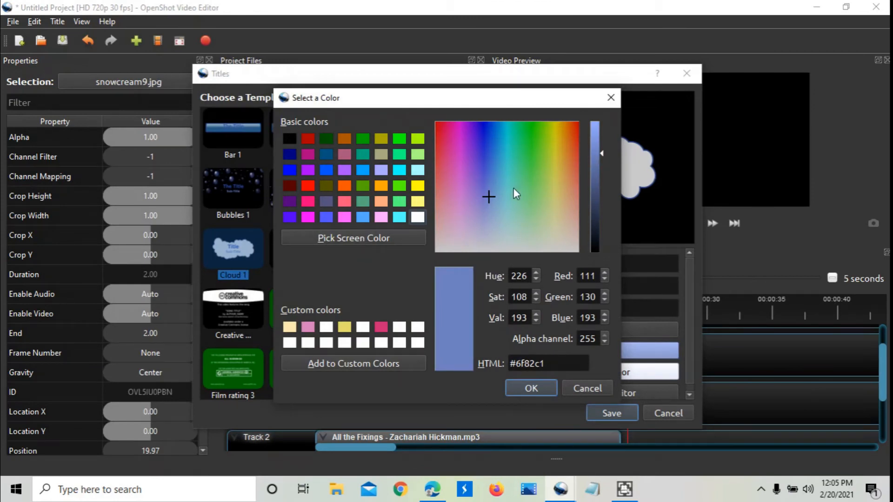
{"action": "left_click_drag", "start_coordinate": [487, 194], "coordinate": [570, 257]}
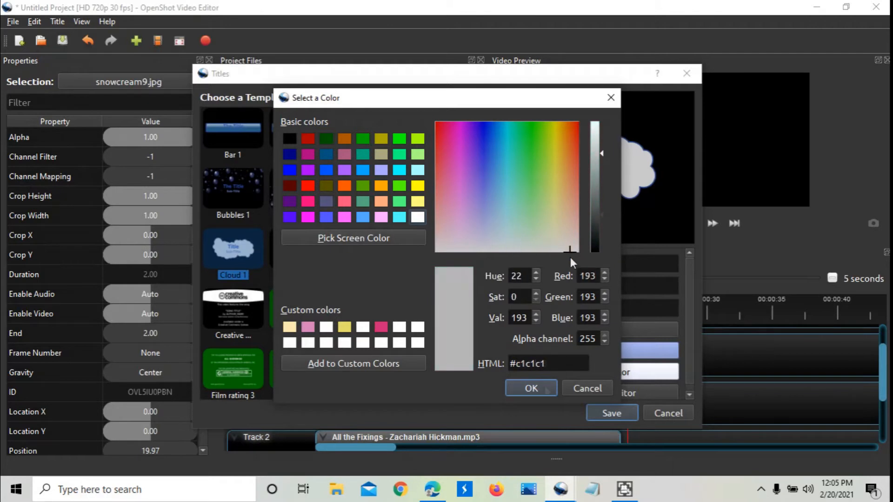
{"action": "key", "text": "Return"}
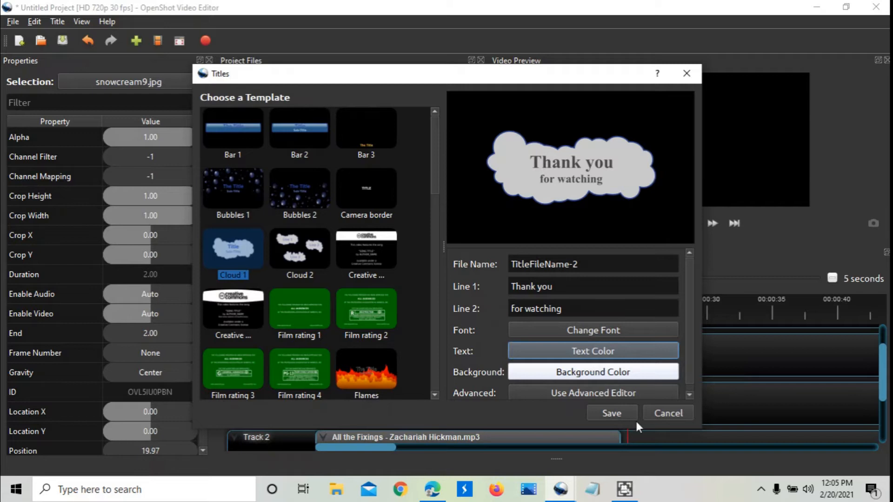
{"action": "left_click", "coordinate": [622, 412]}
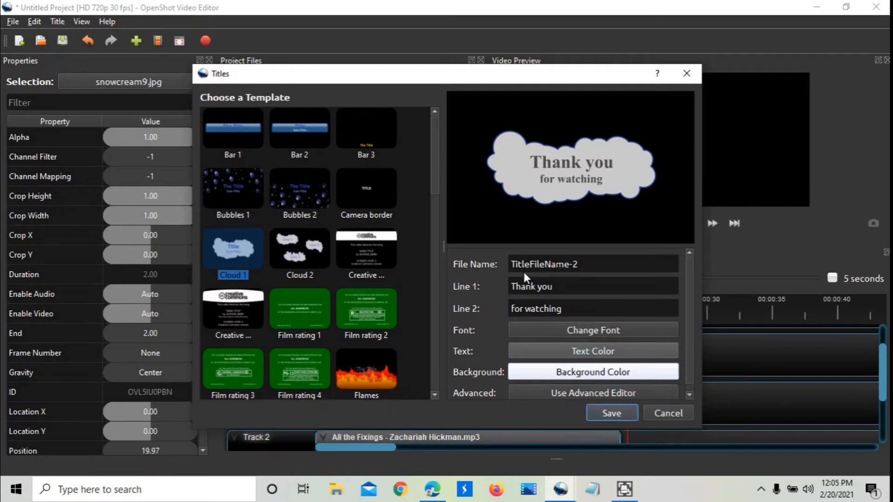
Add the cloud thank-you title after the last photo on Track 4 and set its end to 2 seconds.
{"action": "scroll", "coordinate": [400, 162], "scroll_direction": "down", "scroll_amount": 1}
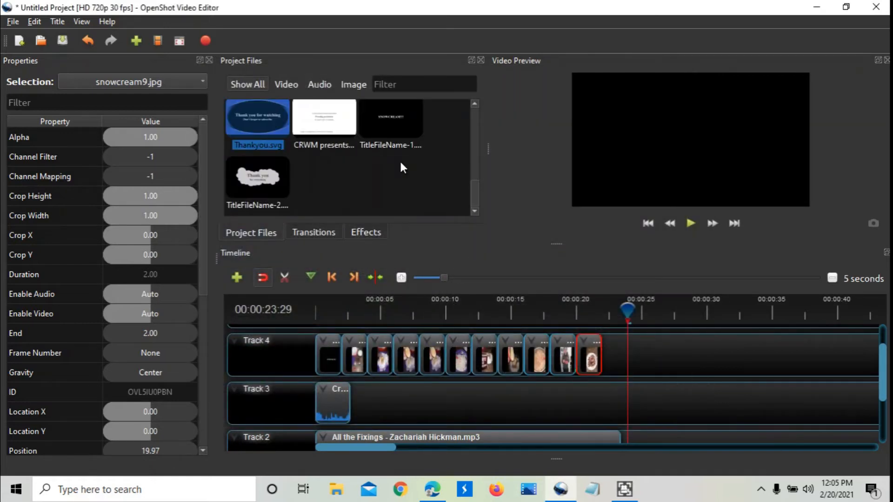
{"action": "left_click_drag", "start_coordinate": [278, 174], "coordinate": [597, 349]}
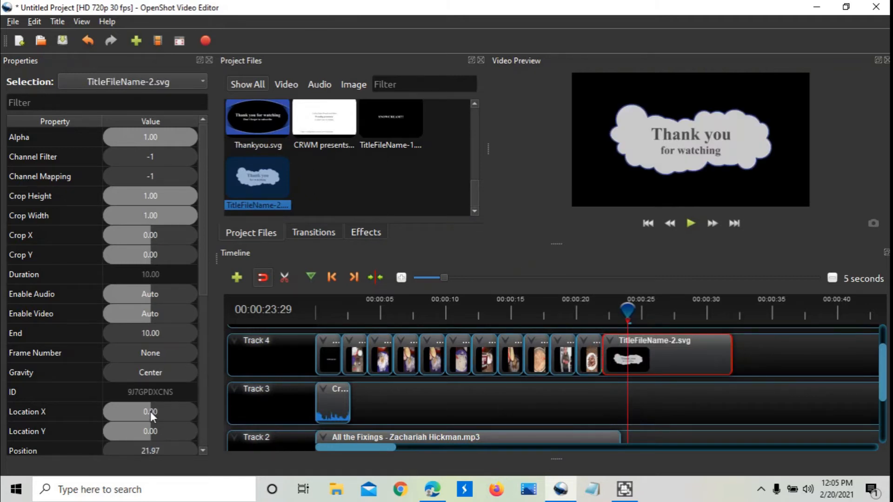
{"action": "left_click", "coordinate": [147, 338]}
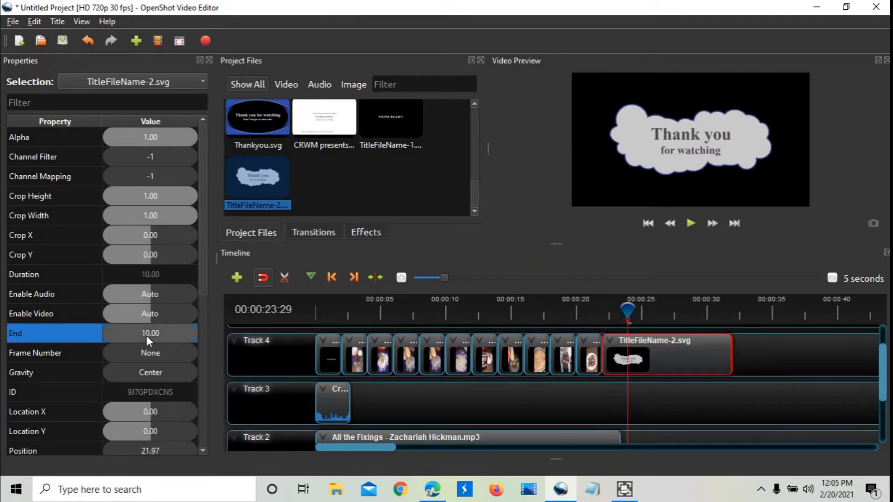
{"action": "double_click", "coordinate": [147, 335]}
{"action": "type", "text": "2"}
{"action": "key", "text": "Return"}
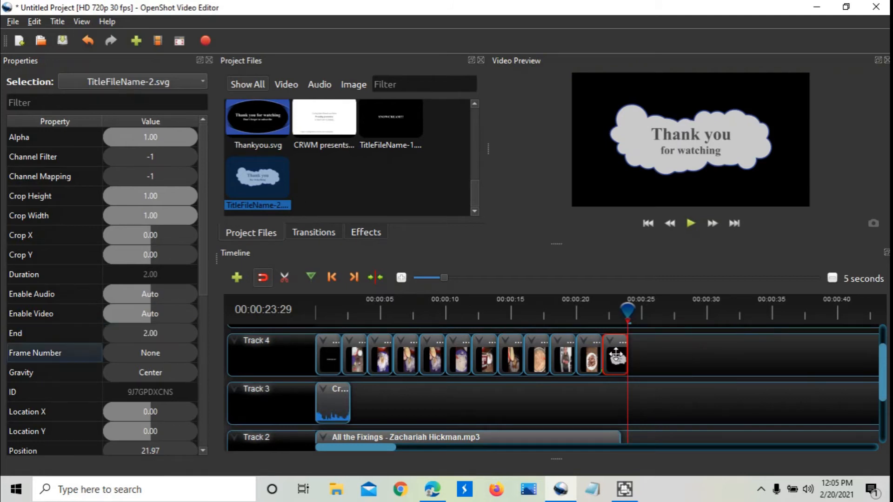
Move the thank-you title about half a second earlier so it overlaps the last photo with a transition.
{"action": "left_click_drag", "start_coordinate": [616, 354], "coordinate": [609, 354]}
{"action": "left_click", "coordinate": [403, 278]}
{"action": "left_click", "coordinate": [403, 278]}
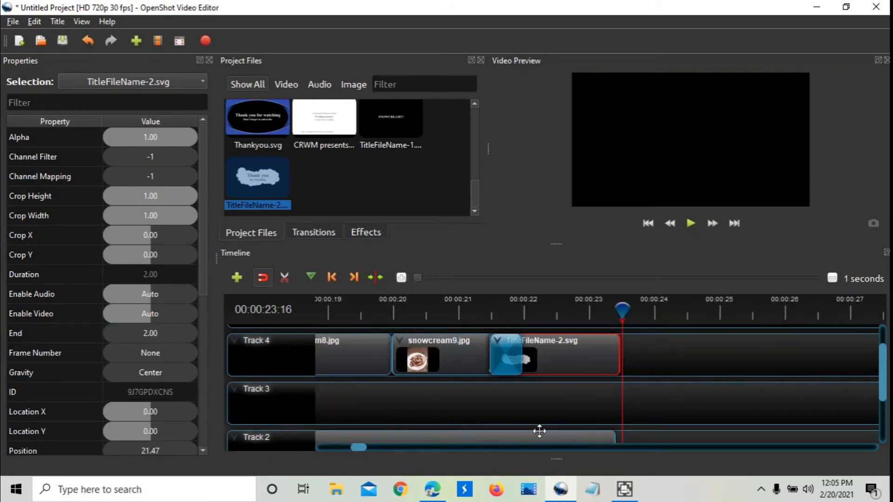
Apply a fast volume fade-out to the end of the music clip on Track 2.
{"action": "scroll", "coordinate": [535, 421], "scroll_direction": "down", "scroll_amount": 1}
{"action": "left_click", "coordinate": [522, 411]}
{"action": "right_click", "coordinate": [523, 409]}
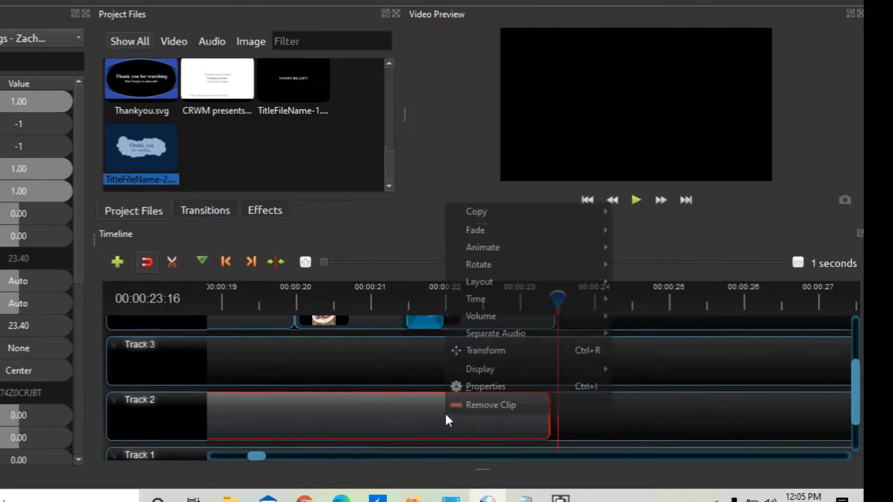
{"action": "mouse_move", "coordinate": [639, 325]}
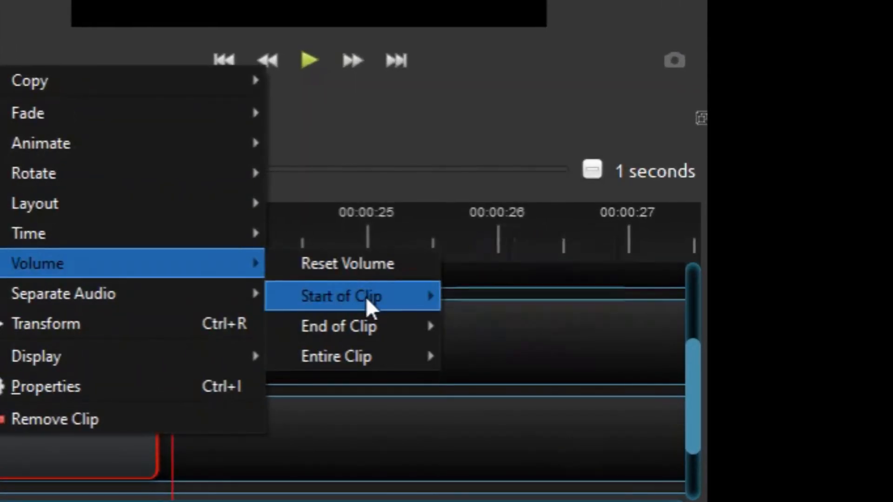
{"action": "mouse_move", "coordinate": [378, 325]}
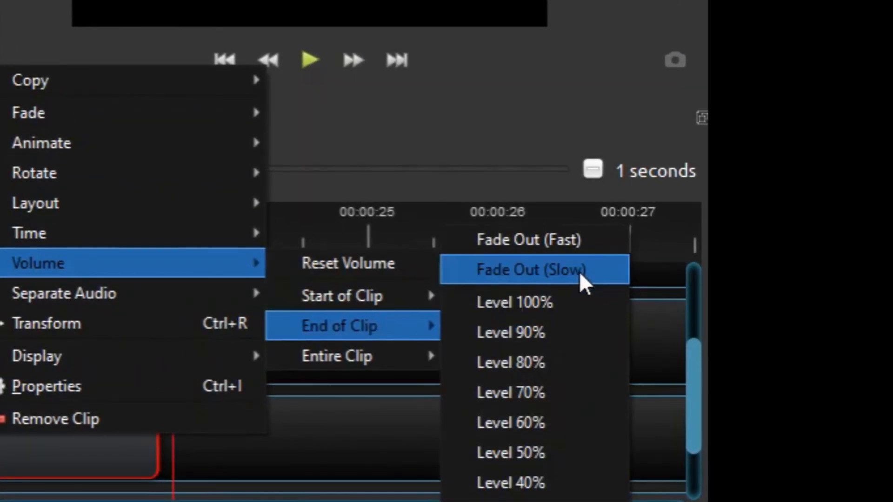
{"action": "left_click", "coordinate": [579, 245]}
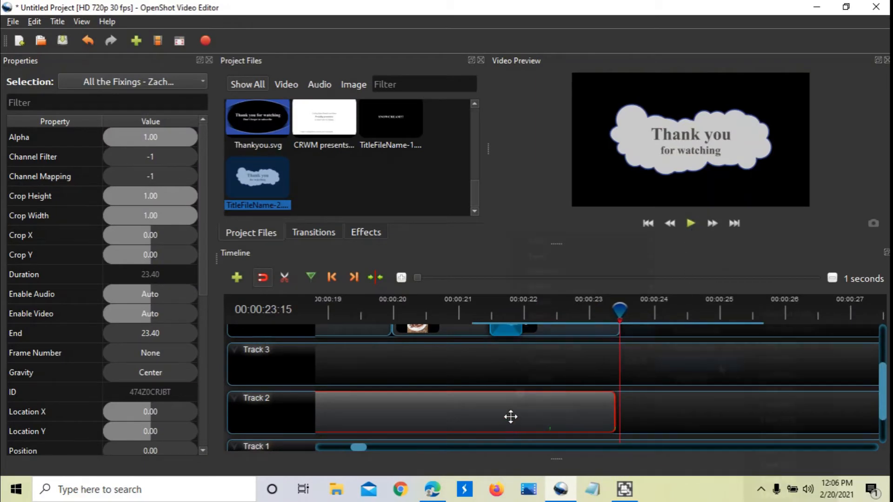
Apply a slow volume fade-out to the end of the music clip on Track 2.
{"action": "right_click", "coordinate": [510, 416]}
{"action": "mouse_move", "coordinate": [542, 331]}
{"action": "mouse_move", "coordinate": [692, 363]}
{"action": "left_click", "coordinate": [800, 328]}
Play the ending, return the playhead to the start, and show the timeline at the 3-second scale.
{"action": "left_click", "coordinate": [689, 227]}
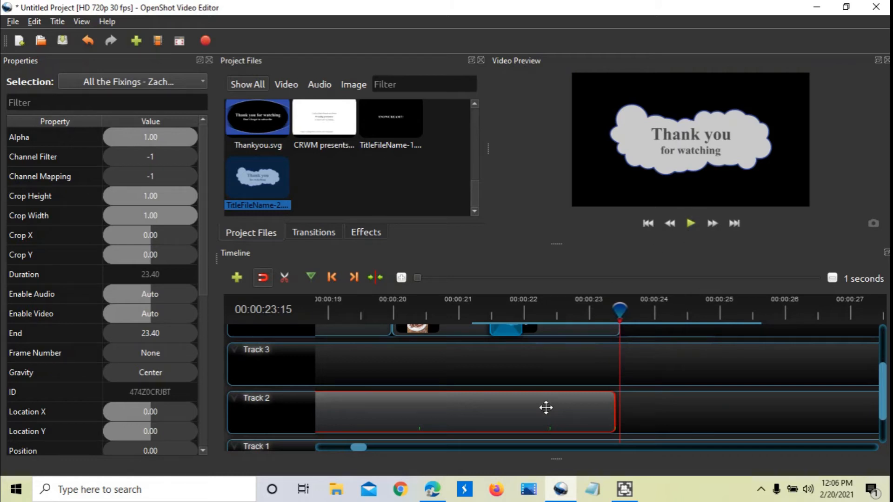
{"action": "scroll", "coordinate": [507, 369], "scroll_direction": "up", "scroll_amount": 2}
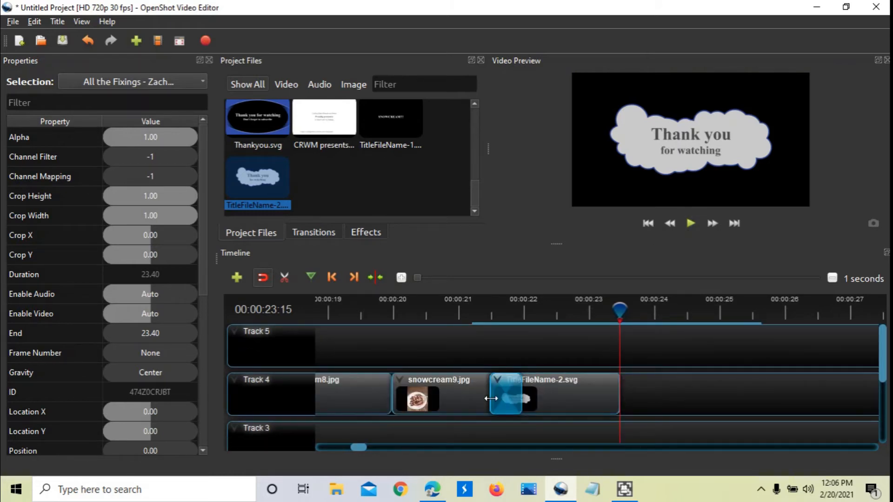
{"action": "left_click", "coordinate": [645, 222]}
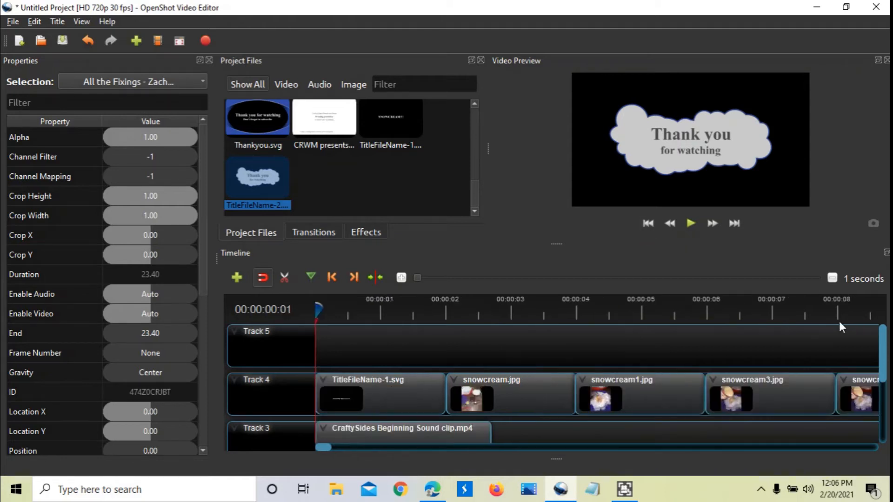
{"action": "left_click", "coordinate": [831, 282]}
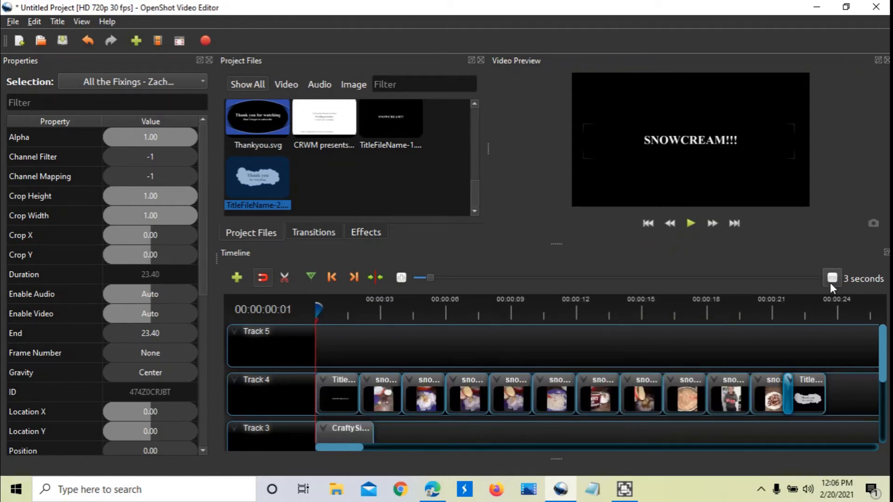
Start a new title from the Gold bottom template with "Kida Approv" as its text.
{"action": "left_click", "coordinate": [51, 22]}
{"action": "left_click", "coordinate": [62, 31]}
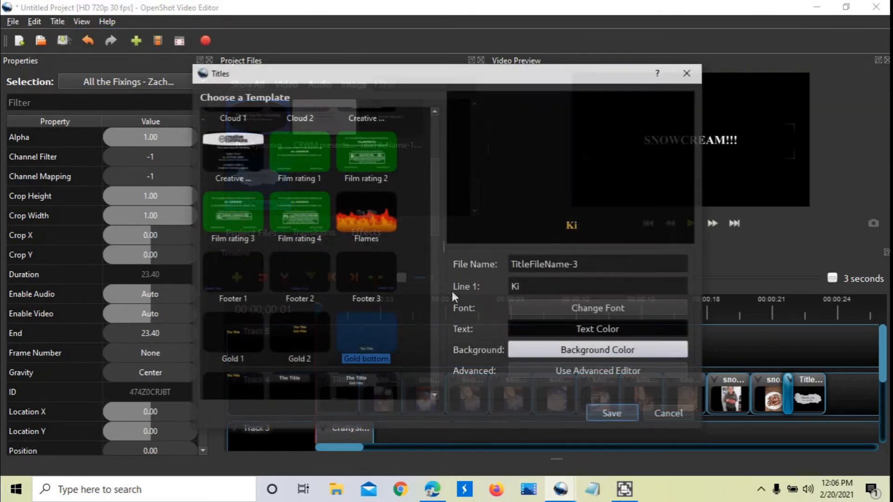
{"action": "type", "text": "d"}
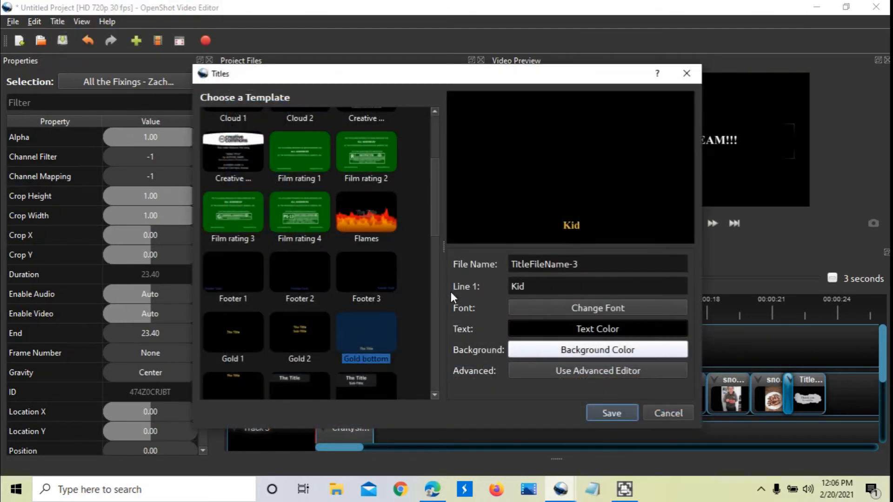
{"action": "type", "text": "a Approv"}
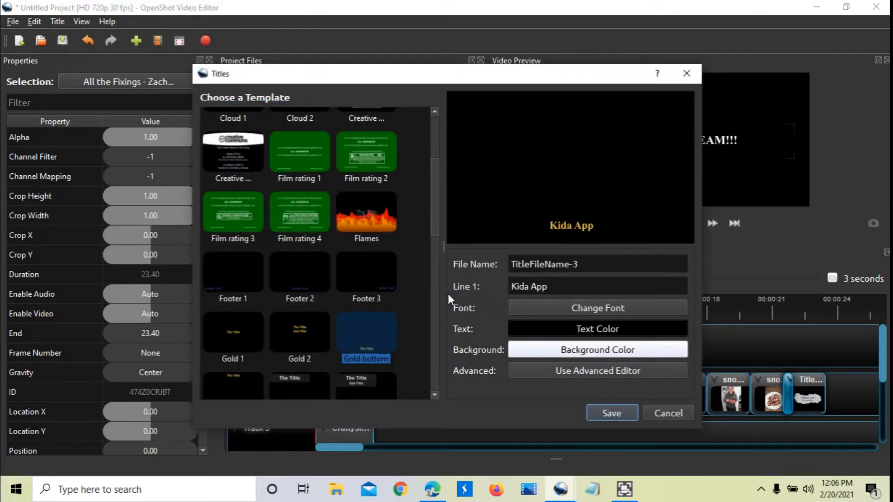
Change the Gold bottom title's font to Berlin Sans FB Demi Bold, size 12.
{"action": "left_click", "coordinate": [603, 309]}
{"action": "scroll", "coordinate": [383, 207], "scroll_direction": "up", "scroll_amount": 2}
{"action": "scroll", "coordinate": [384, 214], "scroll_direction": "up", "scroll_amount": 10}
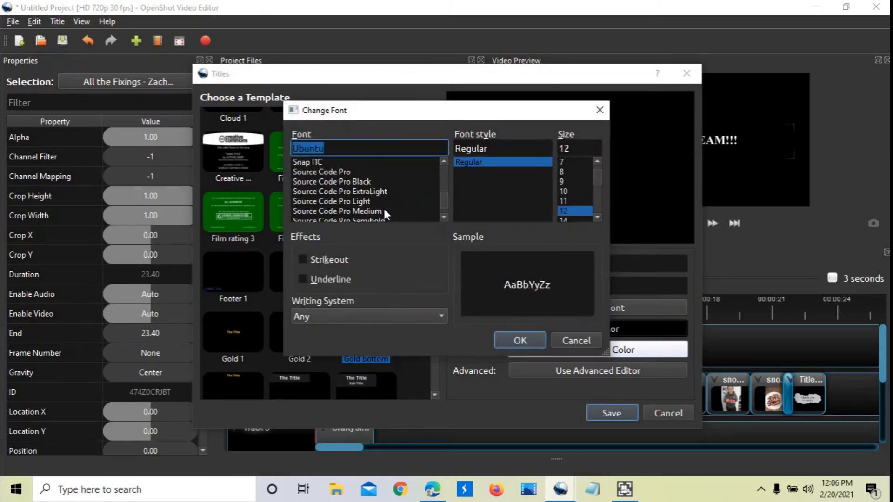
{"action": "scroll", "coordinate": [375, 210], "scroll_direction": "up", "scroll_amount": 10}
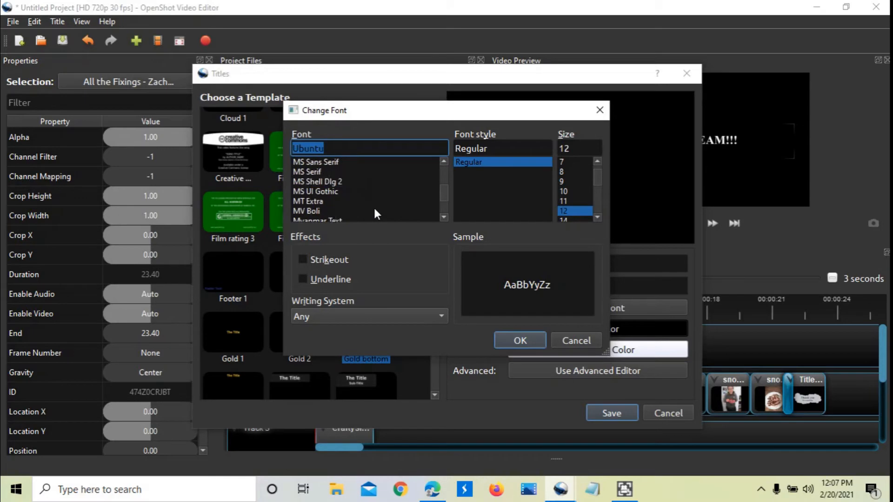
{"action": "scroll", "coordinate": [375, 212], "scroll_direction": "up", "scroll_amount": 12}
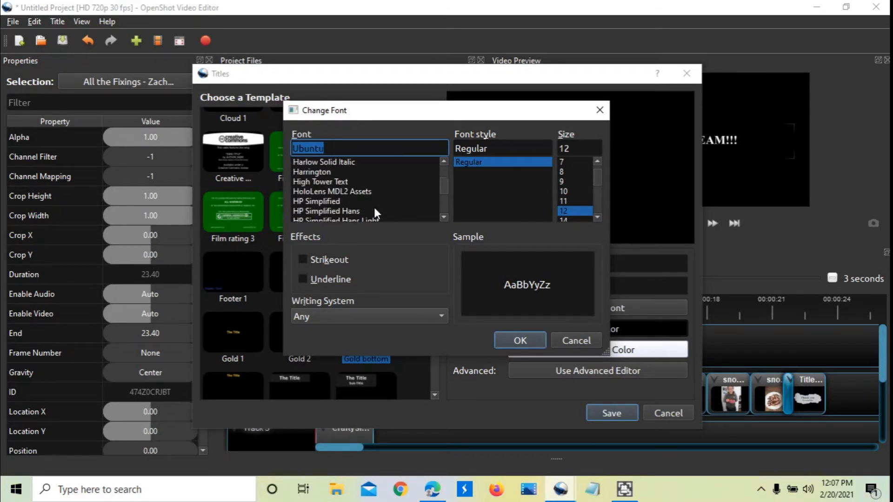
{"action": "scroll", "coordinate": [374, 208], "scroll_direction": "up", "scroll_amount": 5}
{"action": "left_click", "coordinate": [363, 163]}
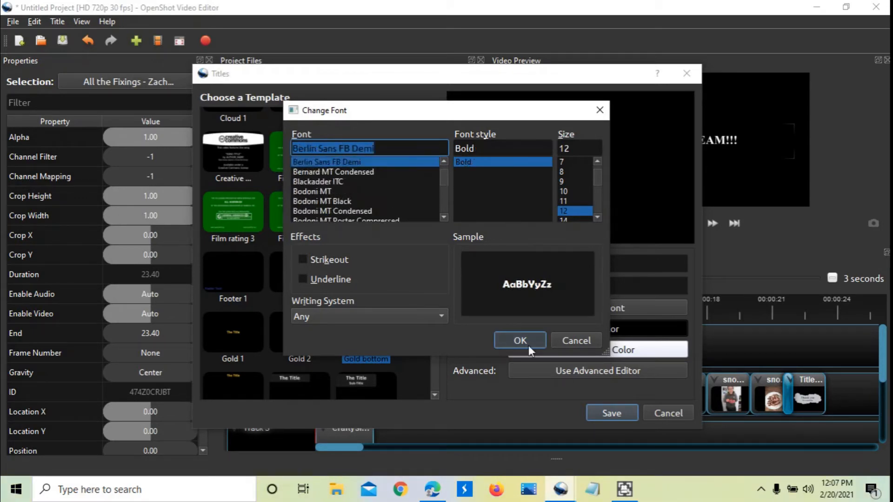
{"action": "left_click", "coordinate": [529, 345]}
Set the Gold bottom title's text color to white (#ffffff) and save the title.
{"action": "left_click", "coordinate": [660, 331]}
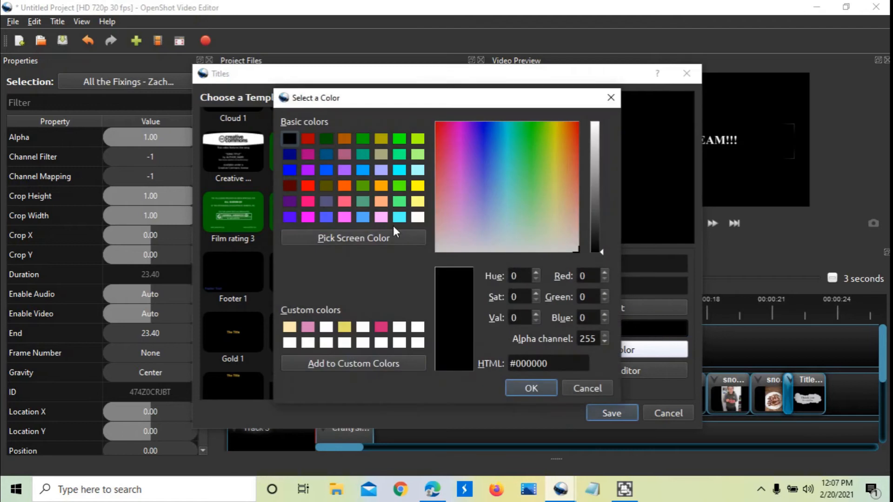
{"action": "left_click", "coordinate": [362, 344]}
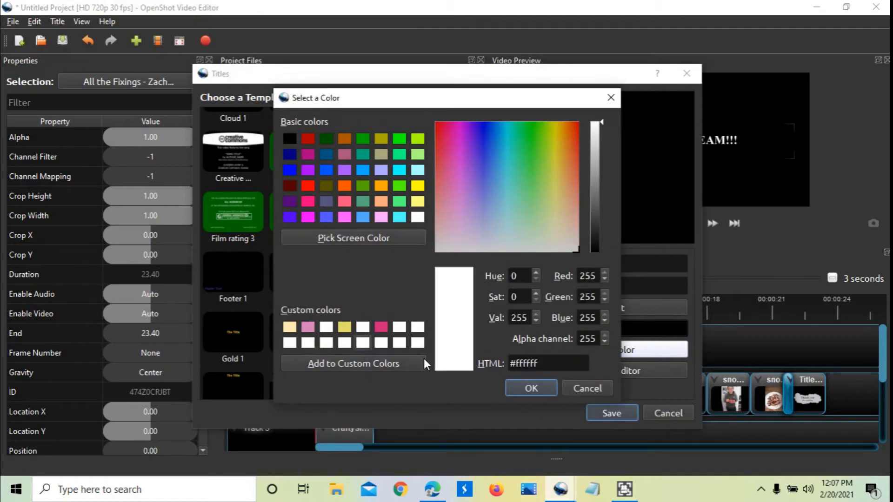
{"action": "left_click", "coordinate": [543, 388]}
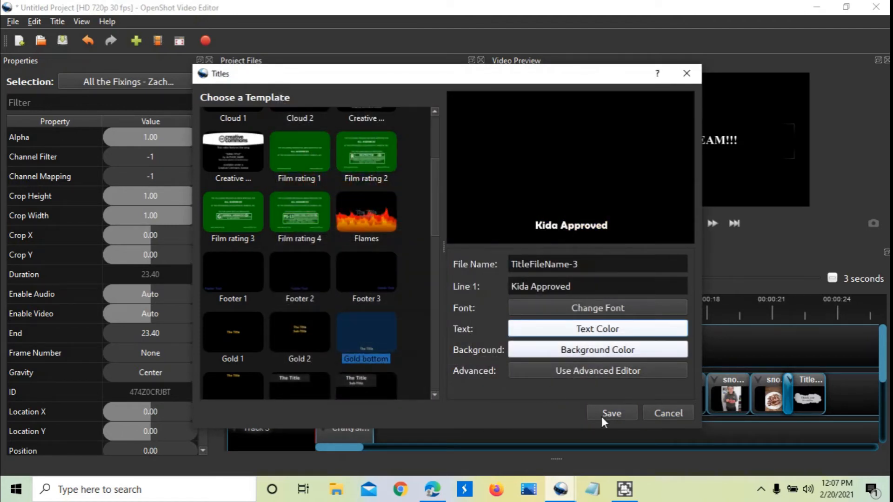
{"action": "left_click", "coordinate": [604, 410]}
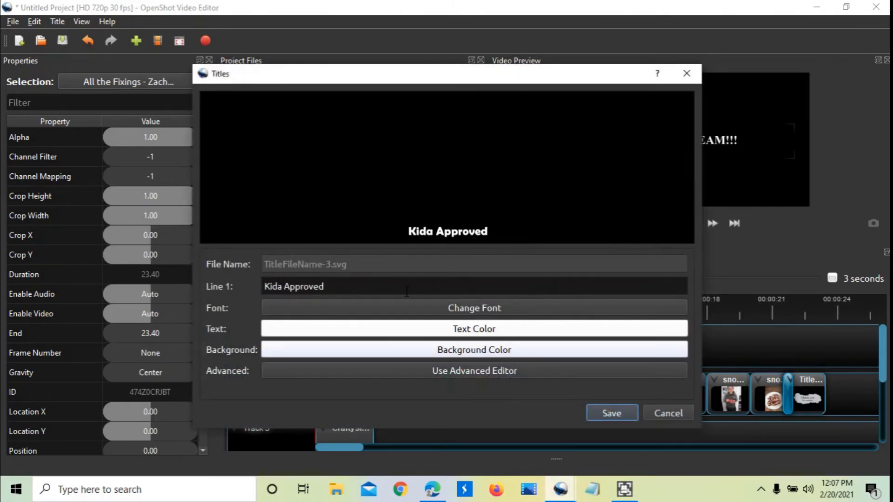
Correct the saved title's text to "Kid Approved" and place it on Track 5 above the photo of the boy holding the bowl.
{"action": "key", "text": "BackSpace"}
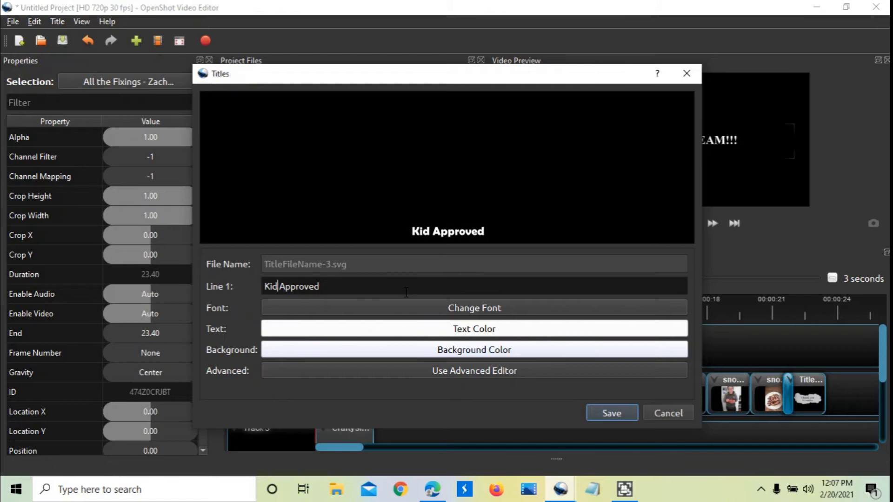
{"action": "left_click", "coordinate": [611, 413]}
{"action": "left_click_drag", "start_coordinate": [714, 347], "coordinate": [710, 346]}
Set the Kid Approved clip's Position to 1.50.
{"action": "scroll", "coordinate": [149, 377], "scroll_direction": "down", "scroll_amount": 1}
{"action": "left_click", "coordinate": [152, 387]}
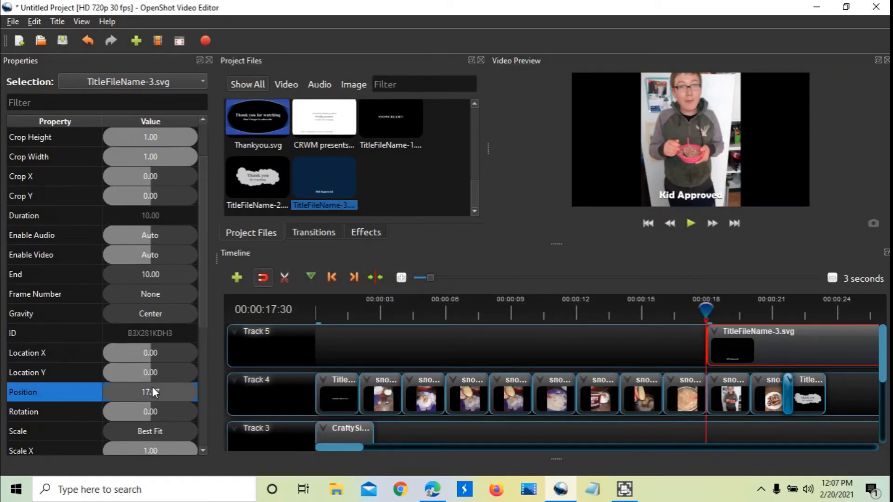
{"action": "type", "text": "1.5"}
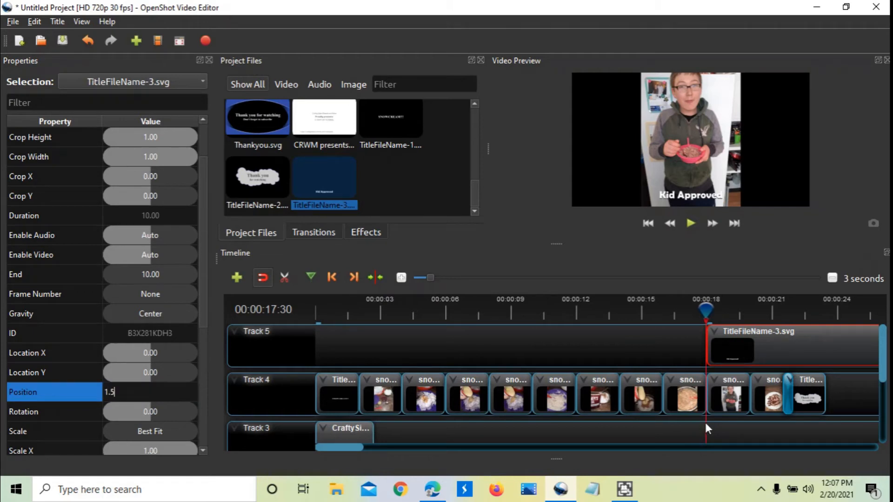
{"action": "key", "text": "Return"}
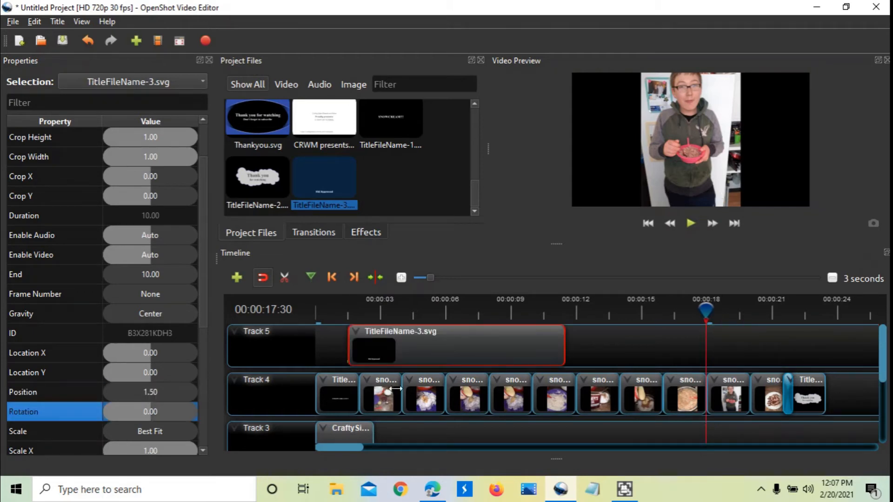
Set the Kid Approved clip's End to 1.50 and move it back above the boy's photo, to position 17.97 on Track 5.
{"action": "left_click", "coordinate": [152, 400]}
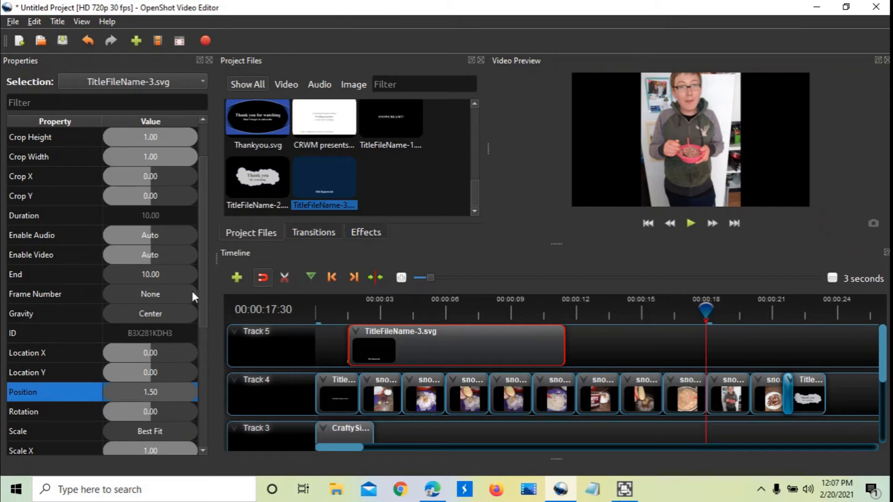
{"action": "left_click", "coordinate": [163, 277]}
{"action": "double_click", "coordinate": [156, 278]}
{"action": "type", "text": "1."}
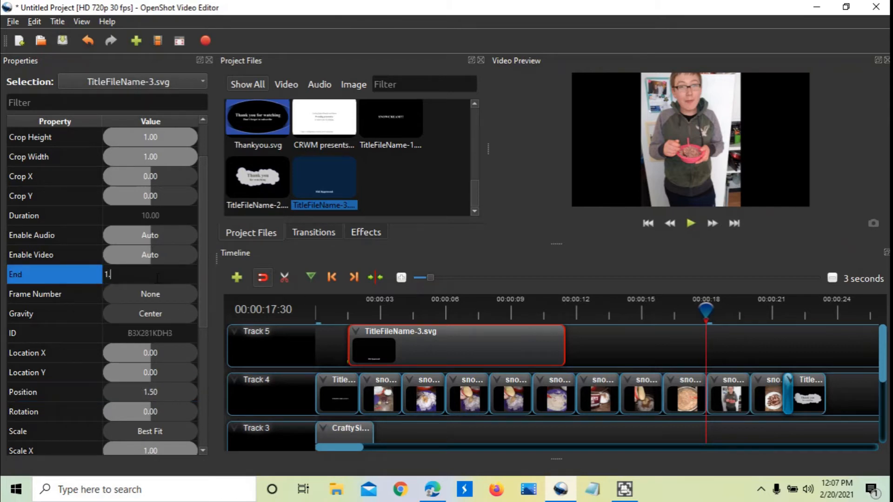
{"action": "type", "text": "5"}
{"action": "key", "text": "Return"}
{"action": "left_click_drag", "start_coordinate": [736, 372], "coordinate": [725, 347]}
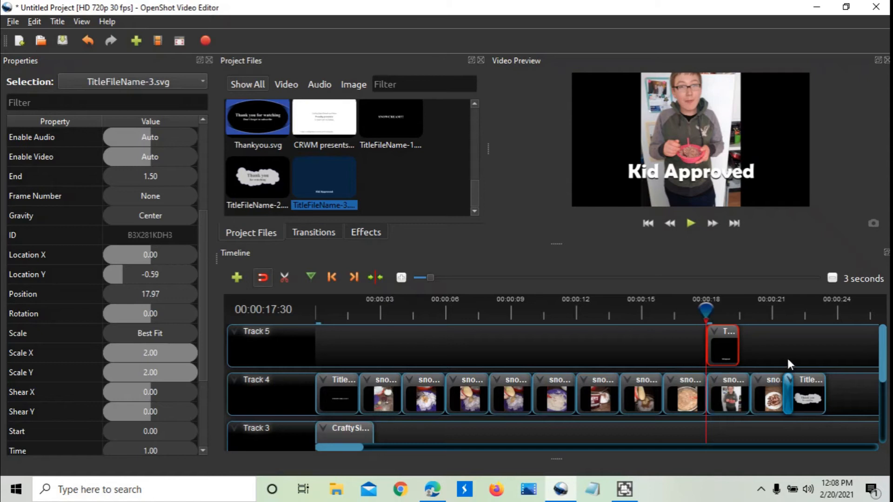
Play the captioned ending of the video and return the playhead to the start.
{"action": "left_click", "coordinate": [691, 223]}
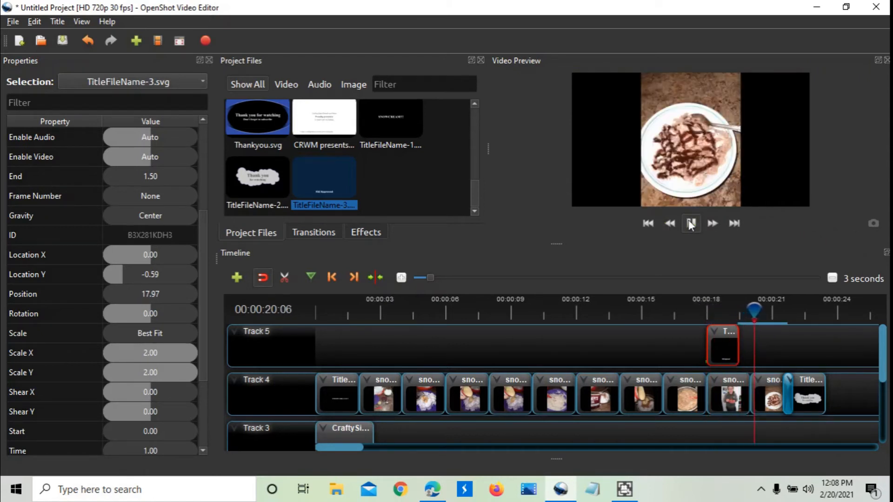
{"action": "left_click", "coordinate": [691, 223]}
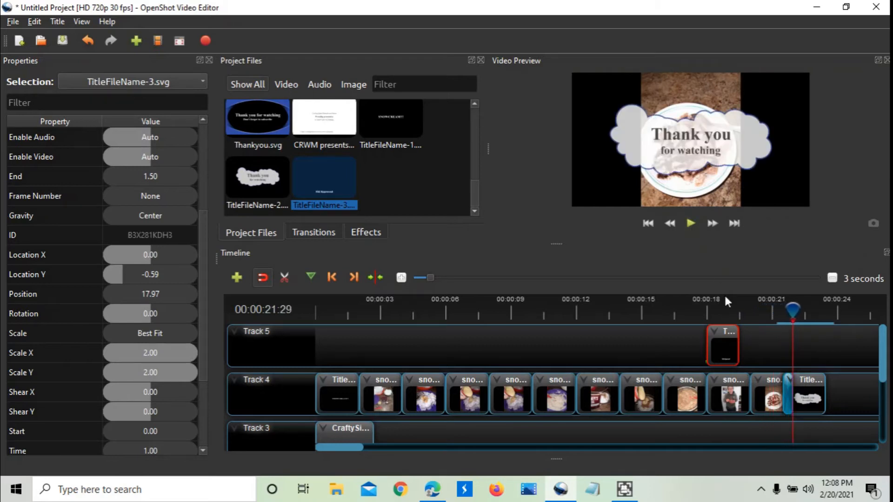
{"action": "left_click", "coordinate": [645, 224]}
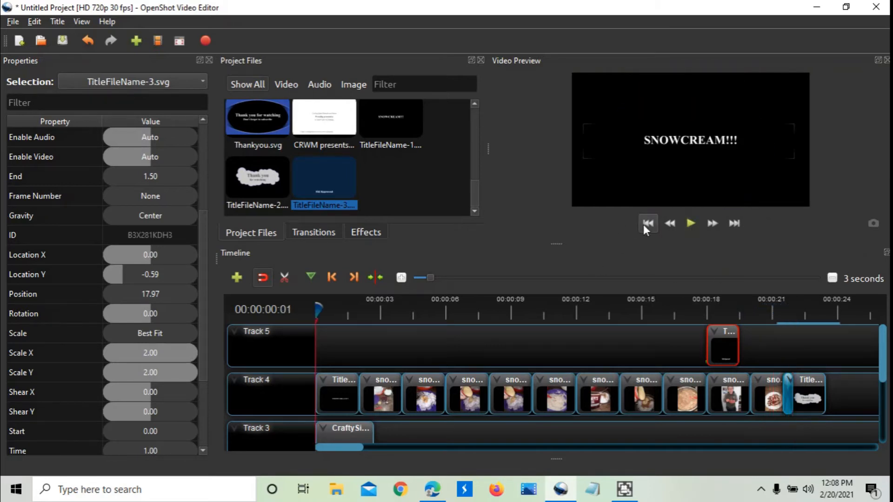
Duplicate the Kid Approved title and replace its text with "Public Notice".
{"action": "right_click", "coordinate": [335, 176]}
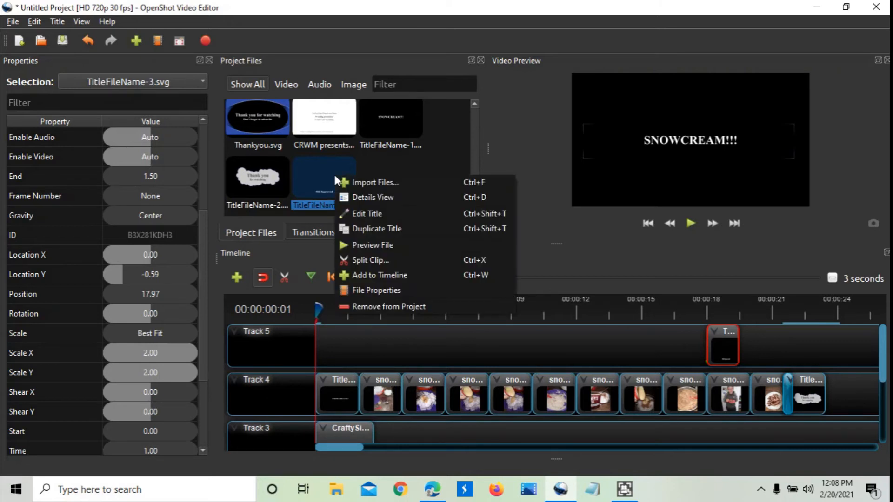
{"action": "left_click", "coordinate": [373, 229]}
{"action": "left_click_drag", "start_coordinate": [320, 286], "coordinate": [220, 265]}
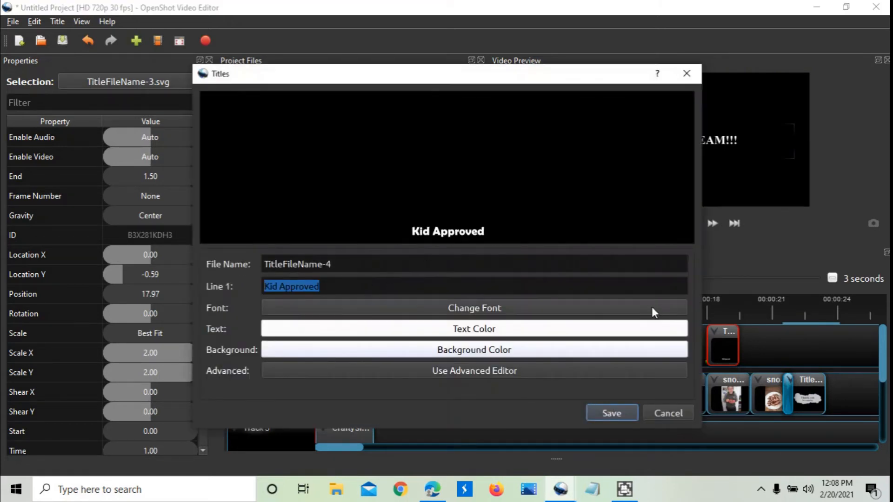
{"action": "type", "text": "P"}
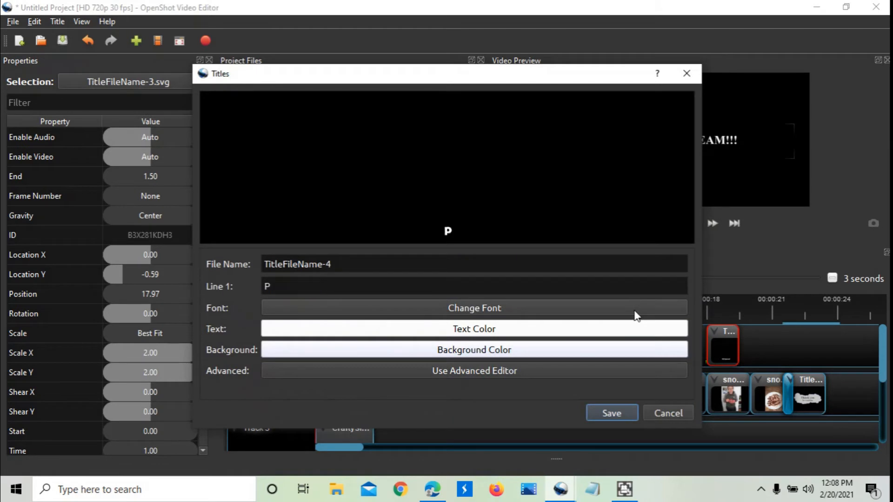
{"action": "type", "text": "ublic No"}
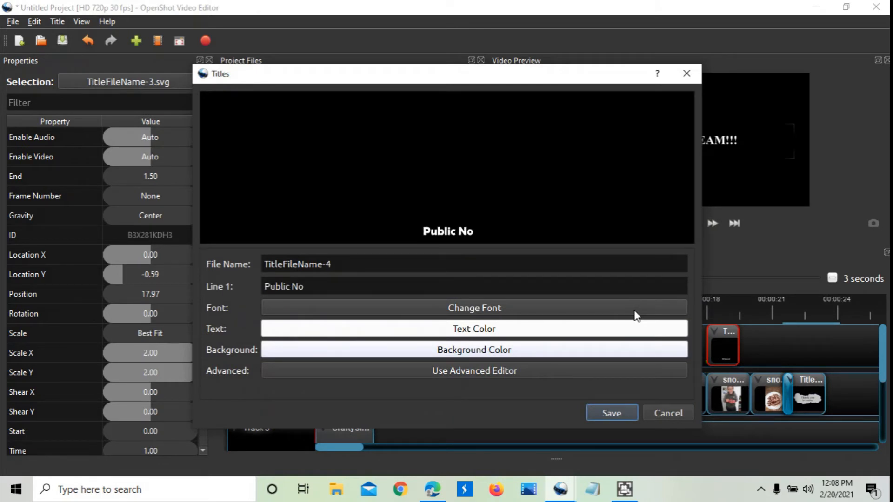
Change the Public Notice title's text color to orange (#ffaa00) and save the title.
{"action": "left_click", "coordinate": [605, 331]}
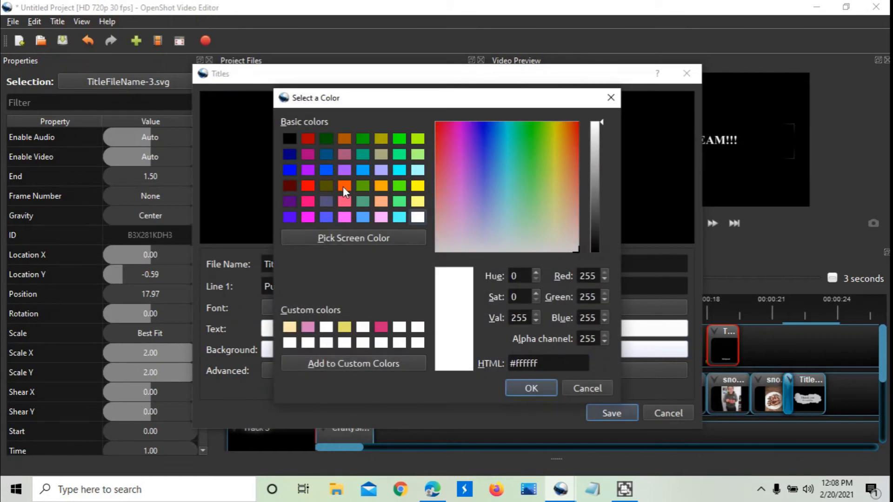
{"action": "left_click", "coordinate": [381, 185]}
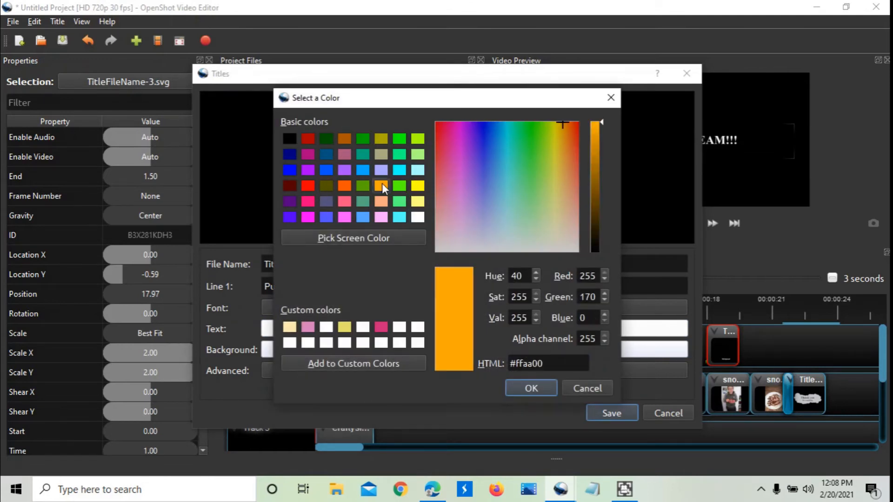
{"action": "left_click", "coordinate": [534, 387]}
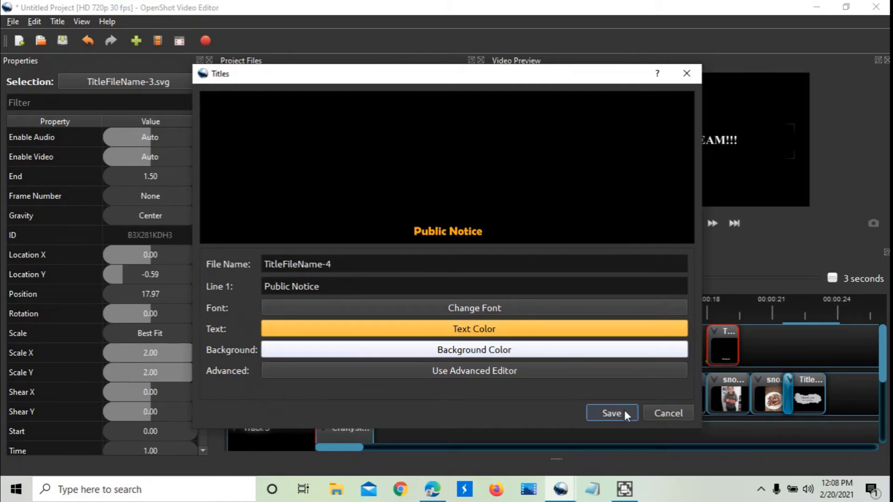
{"action": "left_click", "coordinate": [605, 412]}
Reset the Public Notice clip's Location X and Y to 0 and set its Scale X and Scale Y to 1.50.
{"action": "left_click", "coordinate": [161, 307]}
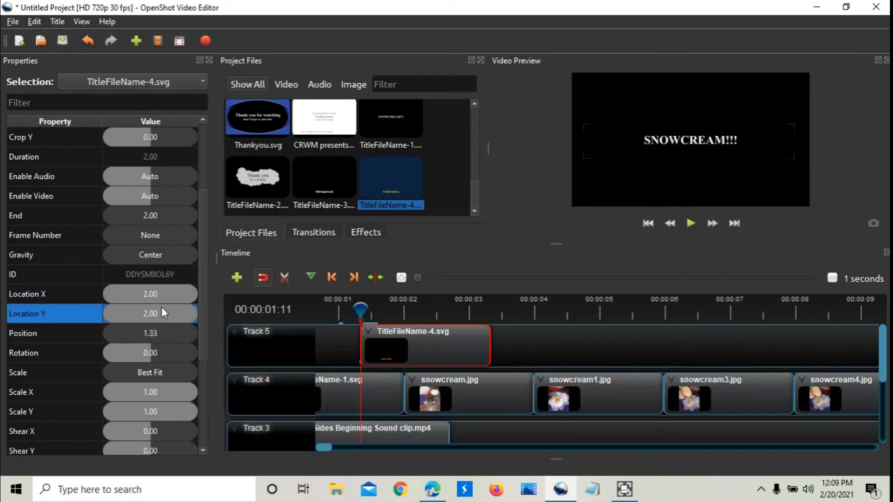
{"action": "left_click", "coordinate": [162, 297]}
{"action": "type", "text": "0"}
{"action": "left_click", "coordinate": [144, 309]}
{"action": "left_click", "coordinate": [145, 310]}
{"action": "type", "text": "0"}
{"action": "key", "text": "Tab"}
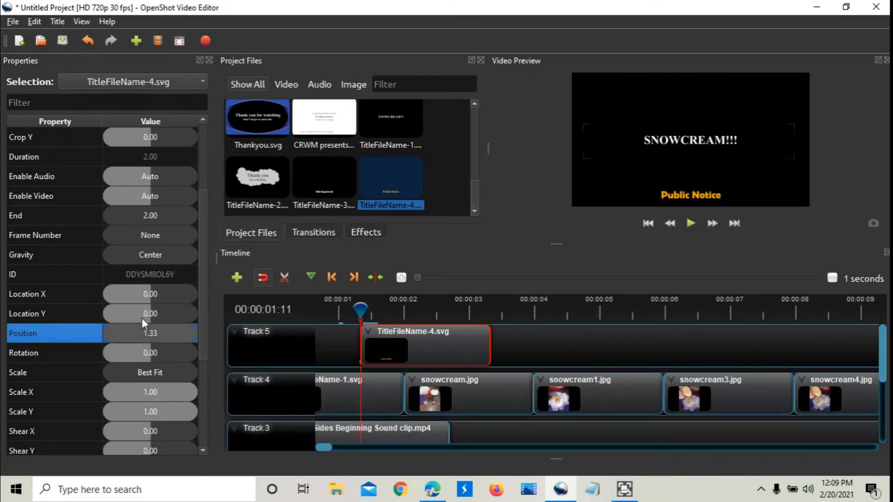
{"action": "double_click", "coordinate": [152, 395]}
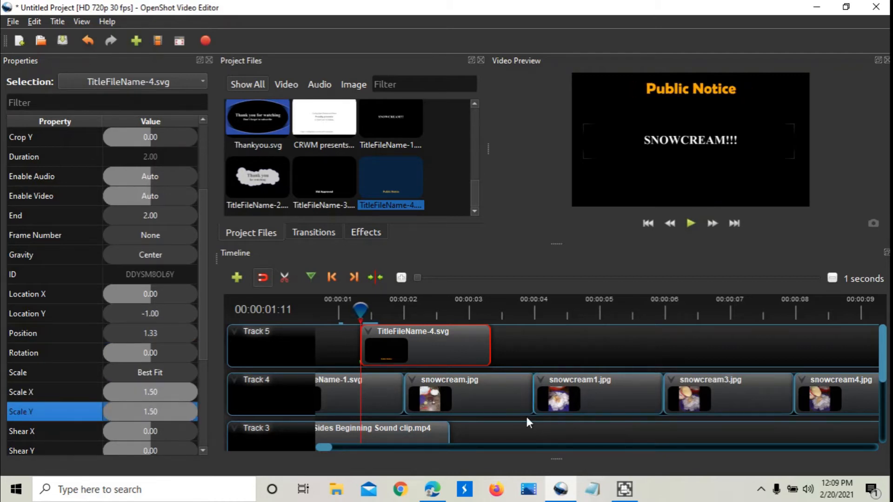
Move the playhead to 00:00:01:20 and set the Public Notice clip's Scale X and Scale Y to 2.00 there.
{"action": "left_click_drag", "start_coordinate": [362, 310], "coordinate": [380, 311]}
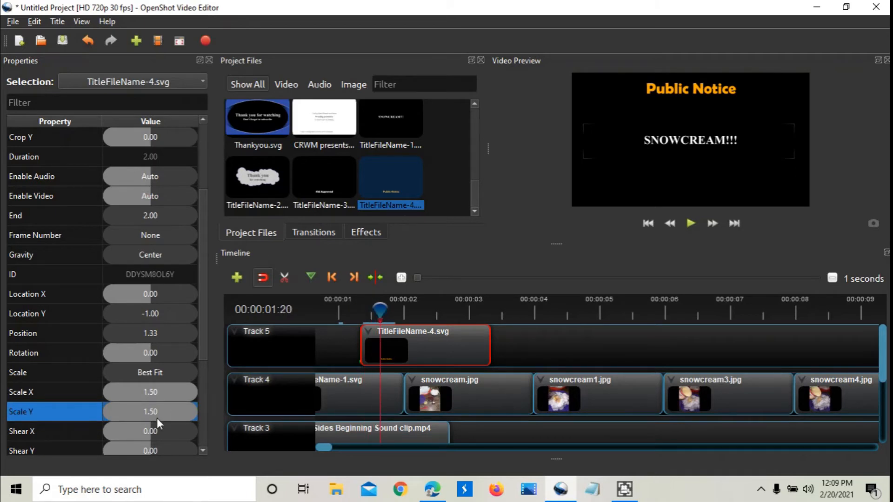
{"action": "left_click", "coordinate": [157, 397]}
{"action": "double_click", "coordinate": [157, 398]}
{"action": "type", "text": "2"}
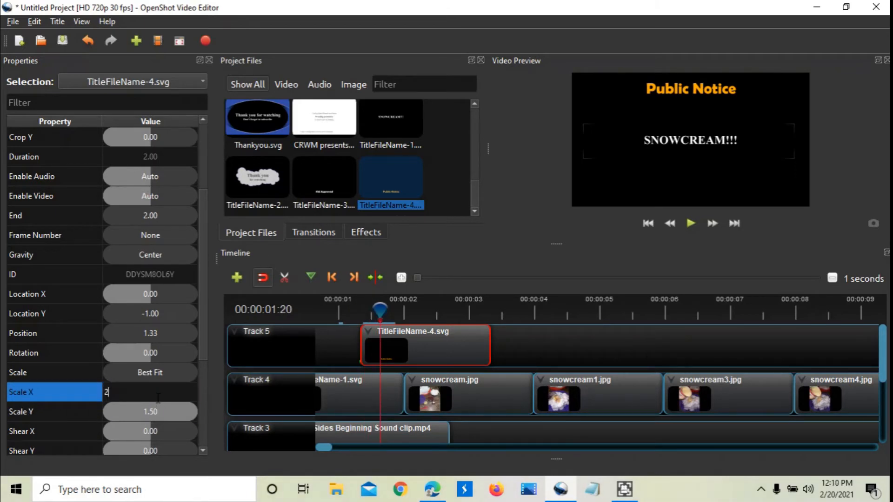
{"action": "key", "text": "Tab"}
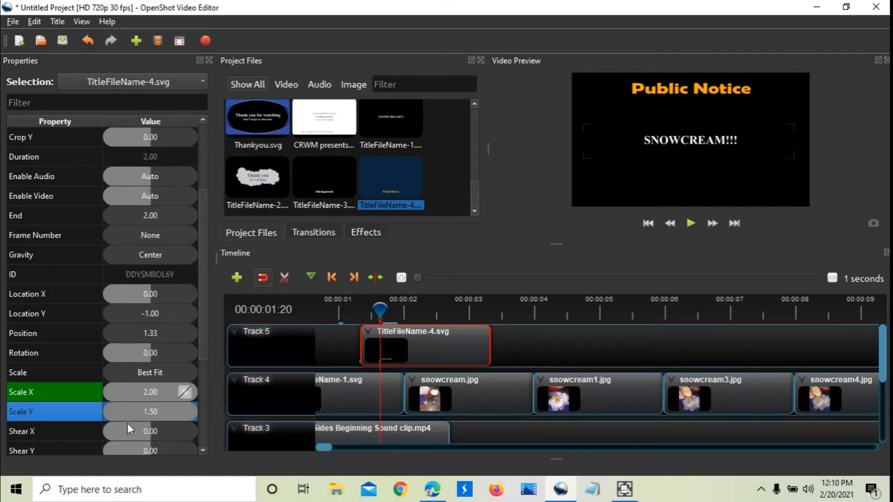
{"action": "double_click", "coordinate": [158, 408]}
{"action": "type", "text": "2"}
{"action": "key", "text": "Tab"}
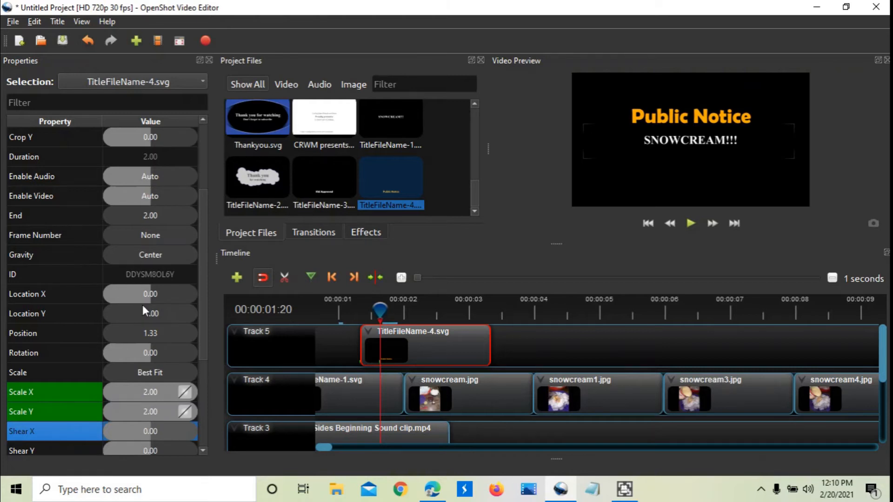
Try a Location Y of -2 for the Public Notice clip, settle on -1.20, and play the result.
{"action": "double_click", "coordinate": [127, 312]}
{"action": "type", "text": "-2"}
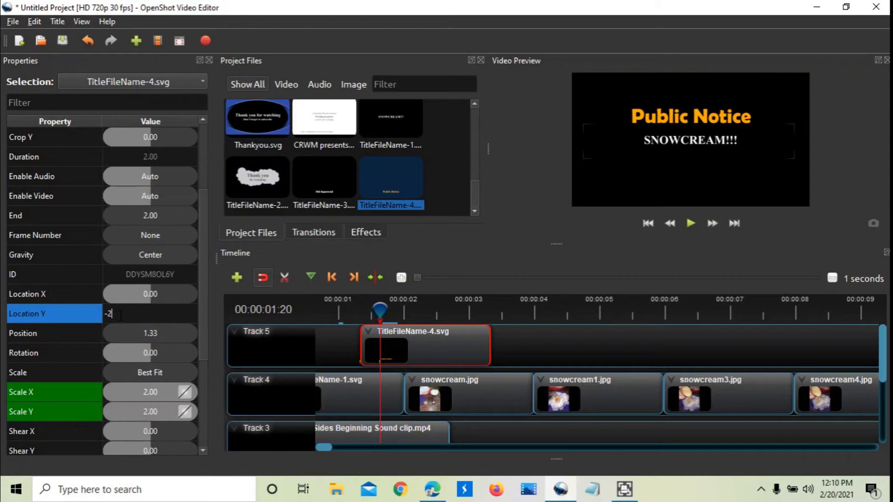
{"action": "key", "text": "Return"}
{"action": "double_click", "coordinate": [119, 315]}
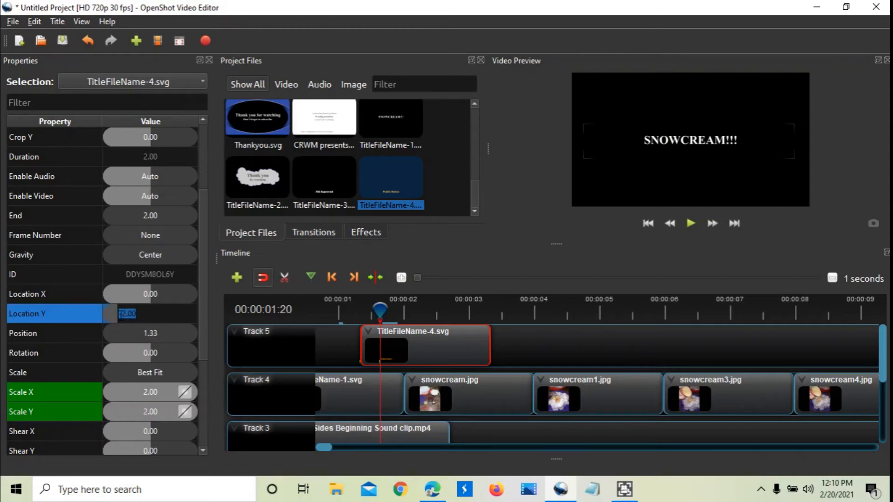
{"action": "type", "text": "-1"}
{"action": "key", "text": "Return"}
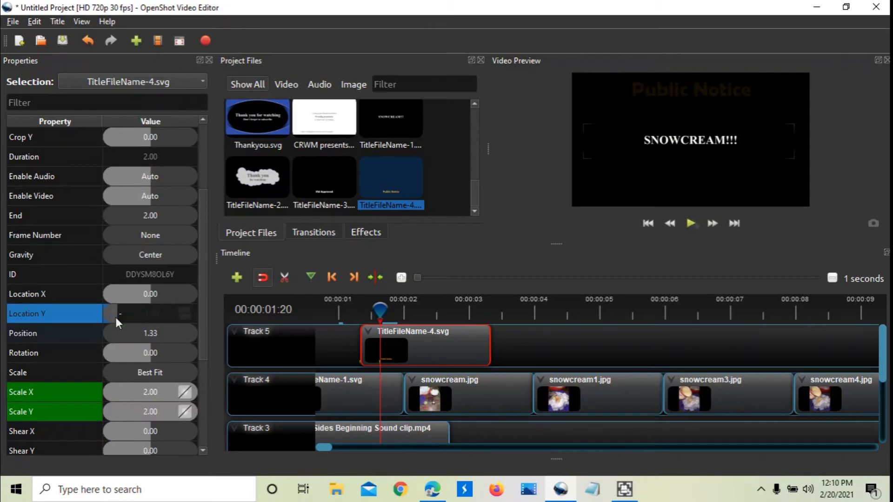
{"action": "left_click", "coordinate": [691, 223]}
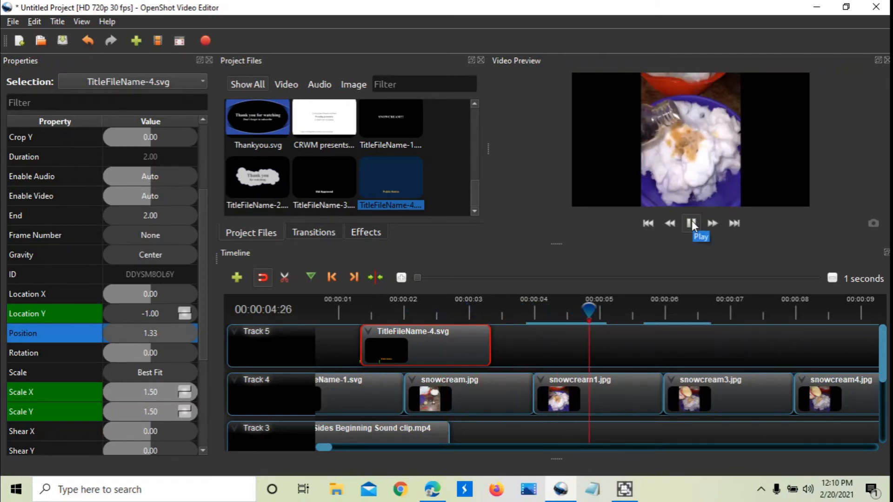
{"action": "left_click", "coordinate": [691, 223]}
Duplicate the Public Notice title as TitleFileName-5 and draft a "Don't eat the Yellow Snow" text for line 1.
{"action": "right_click", "coordinate": [388, 179]}
{"action": "left_click", "coordinate": [434, 248]}
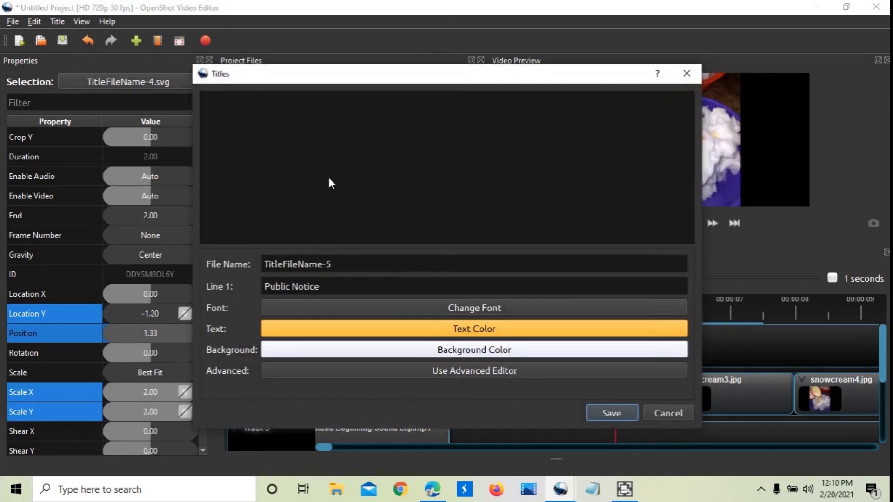
{"action": "left_click_drag", "start_coordinate": [334, 285], "coordinate": [156, 276]}
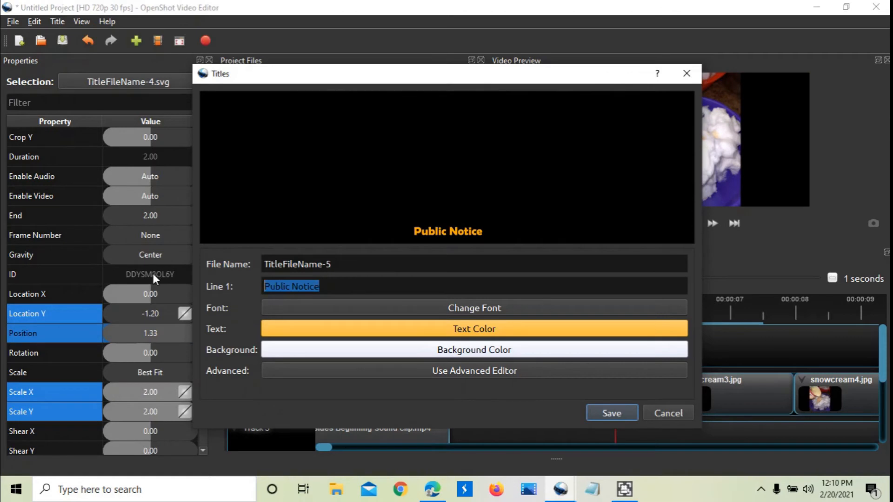
{"action": "type", "text": "Don'"}
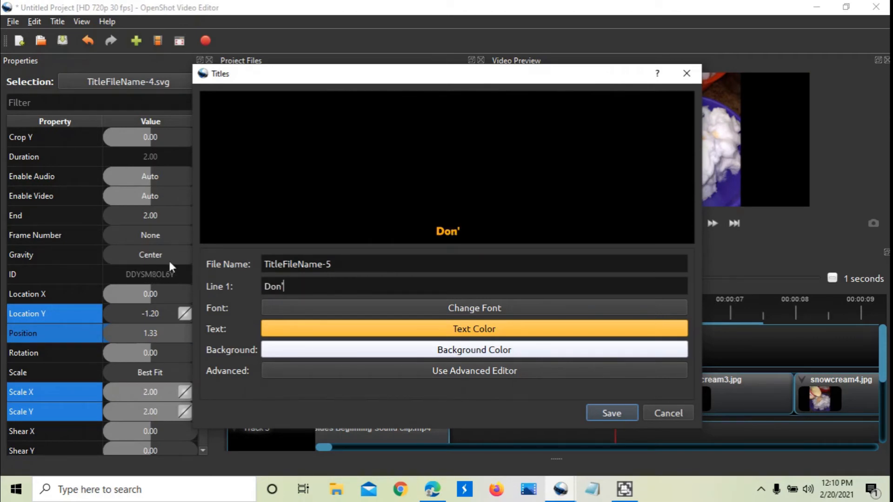
{"action": "type", "text": "t eat"}
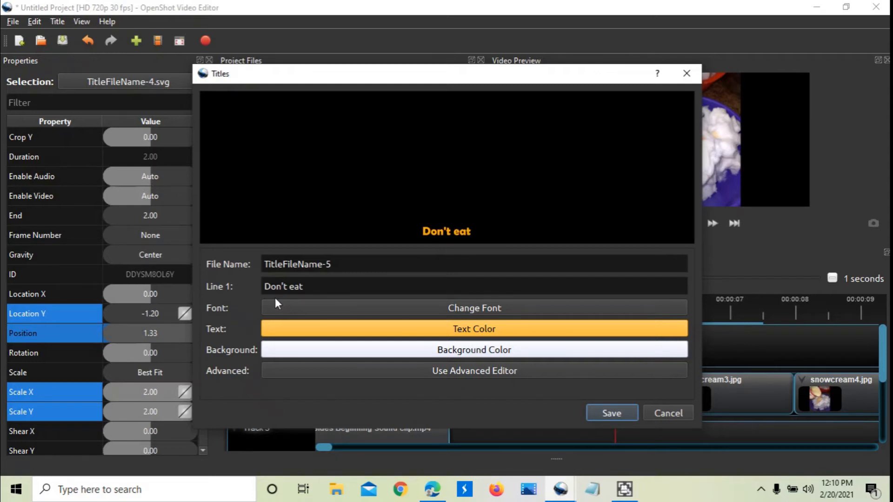
{"action": "type", "text": " the Yel"}
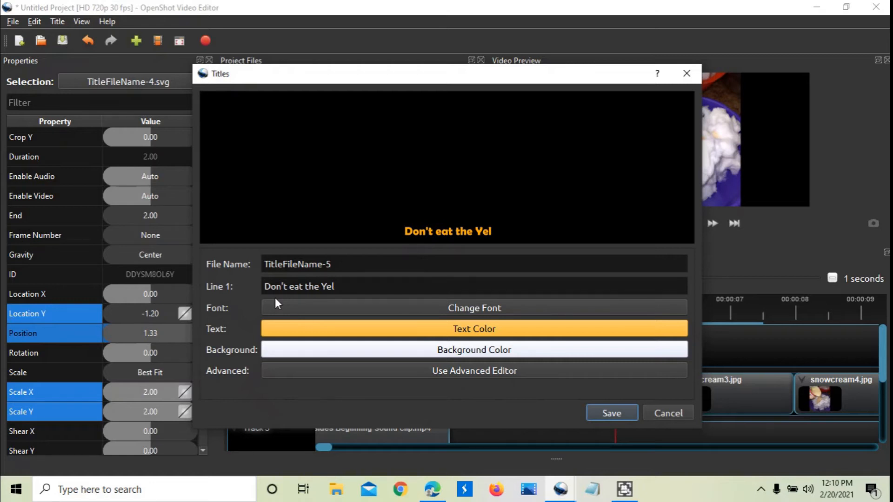
{"action": "type", "text": "lo wSnow"}
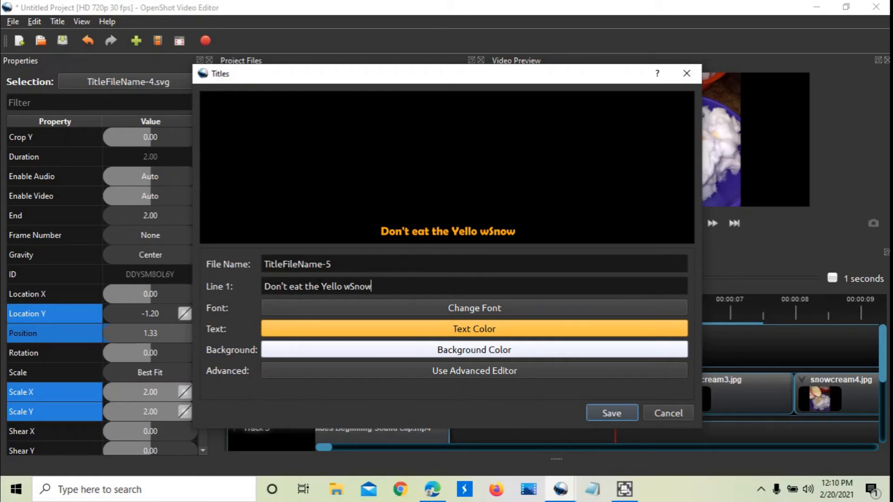
Replace the new title's line 1 text with "Say No to Yellow Snow".
{"action": "left_click", "coordinate": [350, 286]}
{"action": "key", "text": "BackSpace"}
{"action": "key", "text": "ctrl+a"}
{"action": "type", "text": "say No to"}
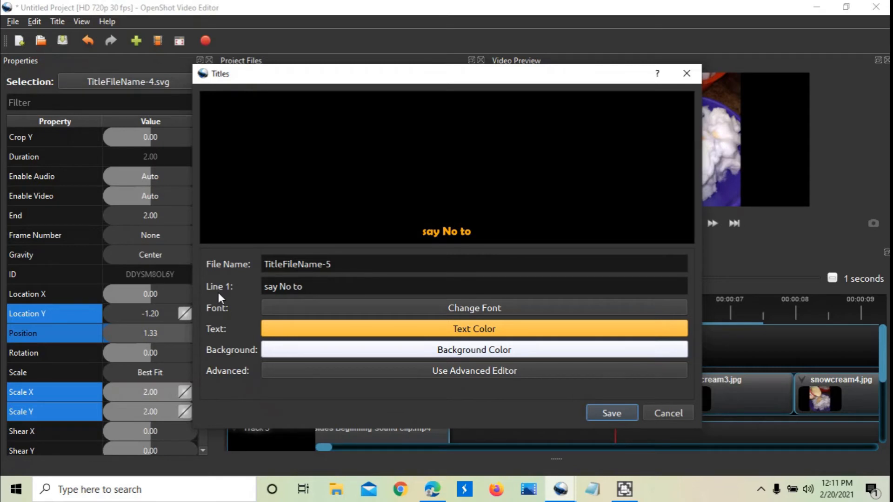
{"action": "type", "text": " the Y"}
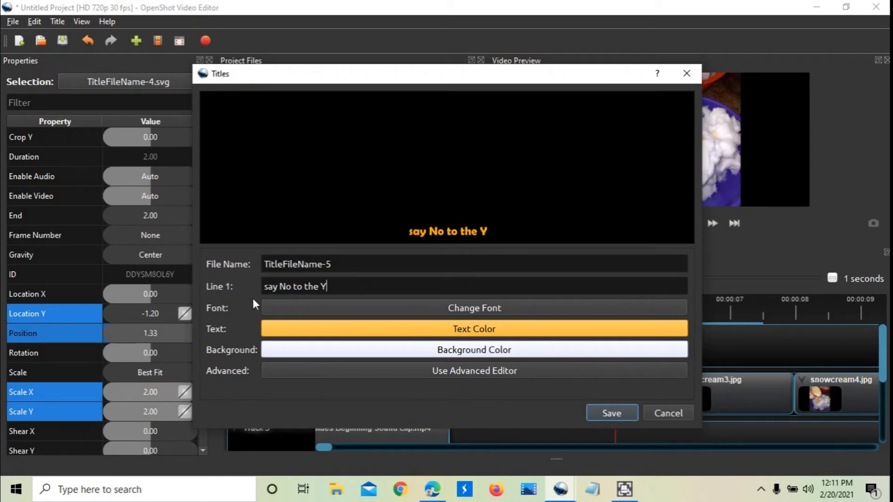
{"action": "type", "text": "ellow"}
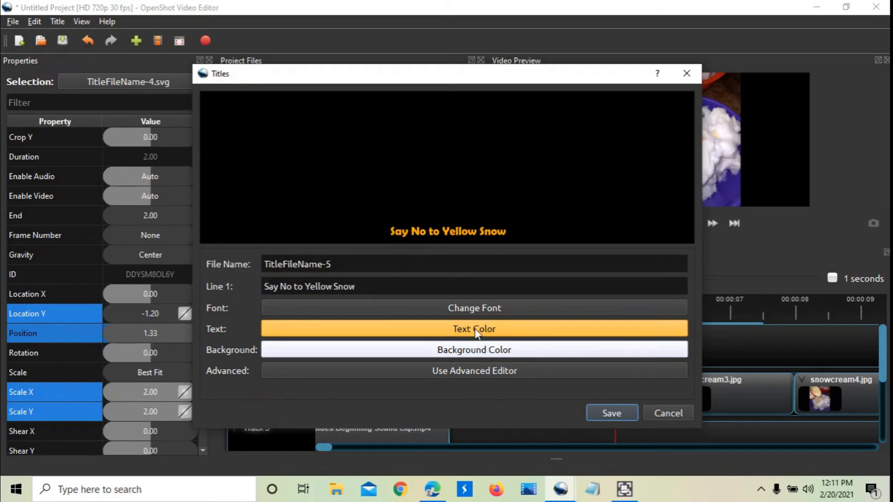
Change the Say No to Yellow Snow title's text color to white and save the title.
{"action": "left_click", "coordinate": [476, 328]}
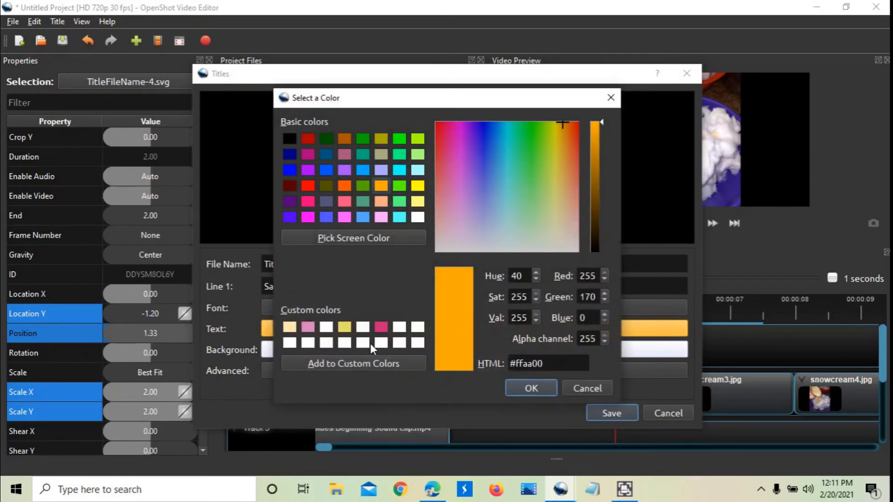
{"action": "left_click", "coordinate": [384, 342]}
{"action": "left_click", "coordinate": [531, 388]}
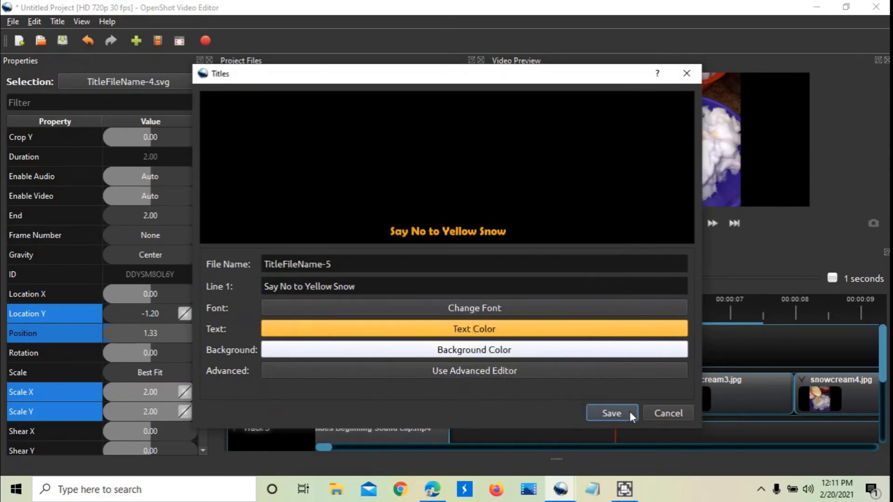
{"action": "left_click", "coordinate": [624, 412]}
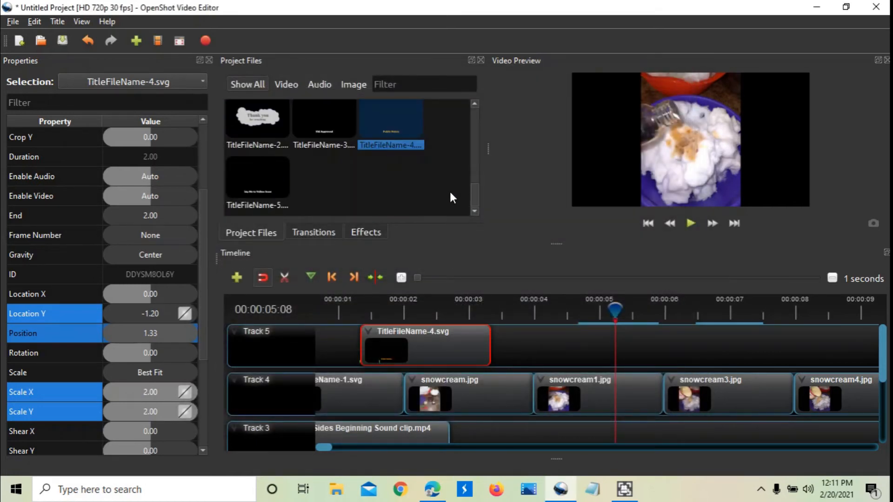
Place the Say No to Yellow Snow title on Track 5 after the Public Notice clip and set its End to 1.3.
{"action": "left_click_drag", "start_coordinate": [269, 181], "coordinate": [506, 339]}
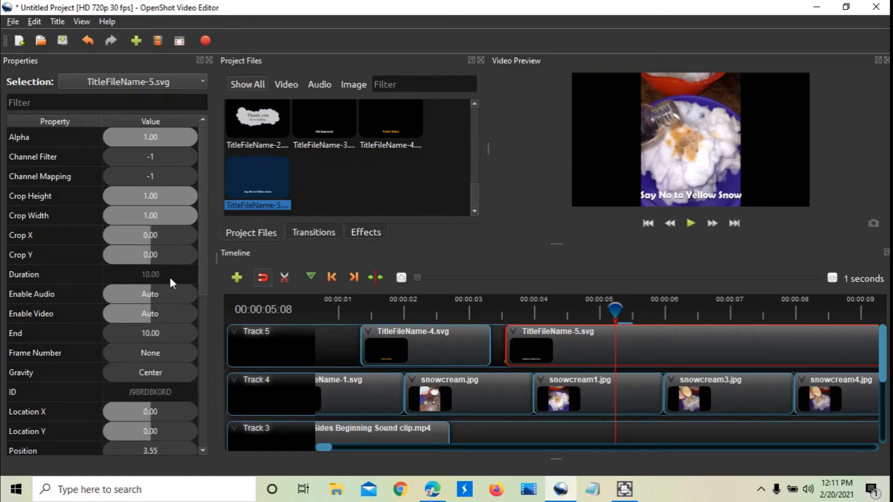
{"action": "left_click", "coordinate": [163, 335]}
{"action": "double_click", "coordinate": [151, 339]}
{"action": "type", "text": "1.3"}
{"action": "key", "text": "Return"}
Overlap the Say No to Yellow Snow clip onto Public Notice at position 1.77, delete the resulting fade, and extend the clip's End to 1.60.
{"action": "left_click_drag", "start_coordinate": [538, 355], "coordinate": [427, 348]}
{"action": "left_click", "coordinate": [475, 348]}
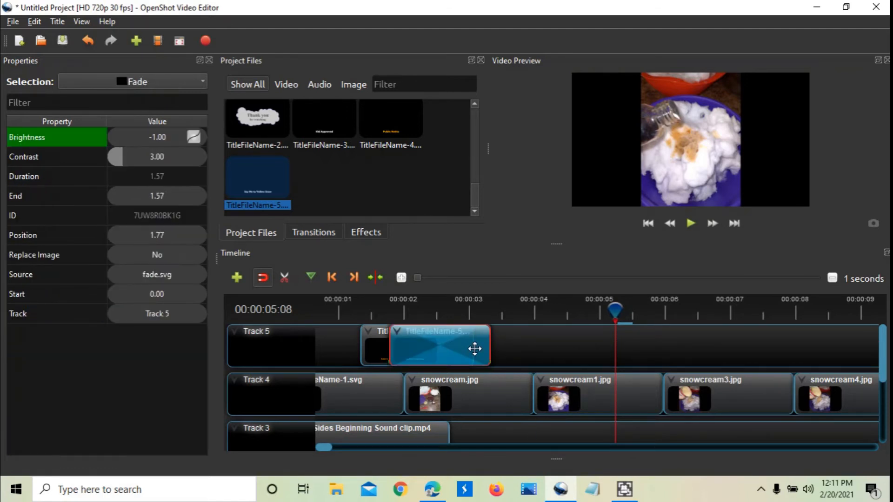
{"action": "key", "text": "Delete"}
{"action": "left_click_drag", "start_coordinate": [474, 347], "coordinate": [494, 348]}
{"action": "left_click", "coordinate": [422, 349]}
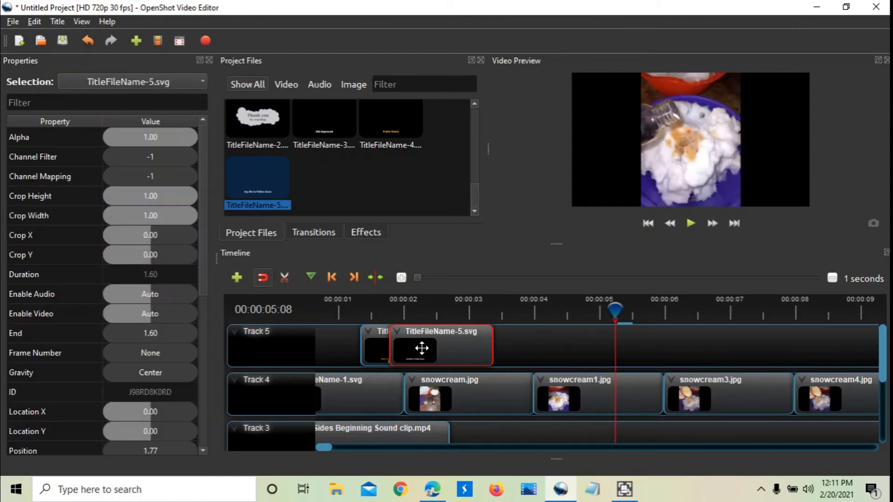
Set the Say No to Yellow Snow clip's Scale X to 1.50 and Scale Y to 2.00, and play the captions.
{"action": "left_click", "coordinate": [333, 278]}
{"action": "left_click", "coordinate": [335, 274]}
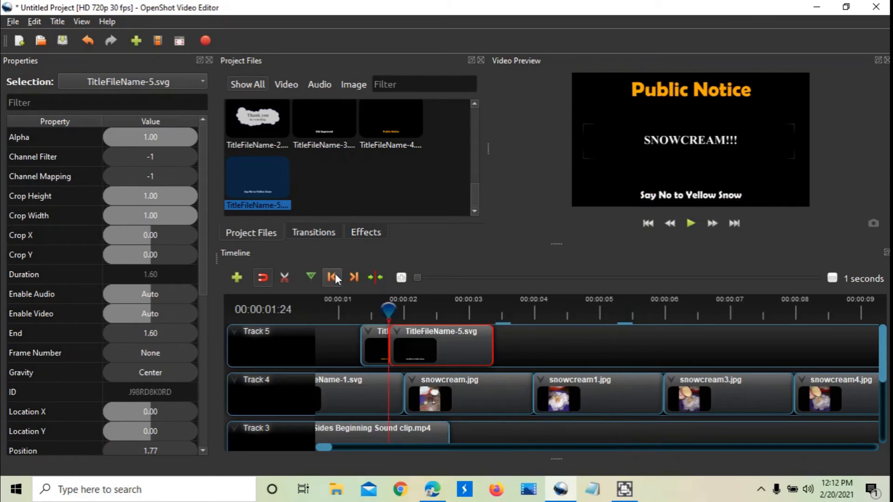
{"action": "scroll", "coordinate": [156, 394], "scroll_direction": "down", "scroll_amount": 1}
{"action": "scroll", "coordinate": [151, 395], "scroll_direction": "down", "scroll_amount": 1}
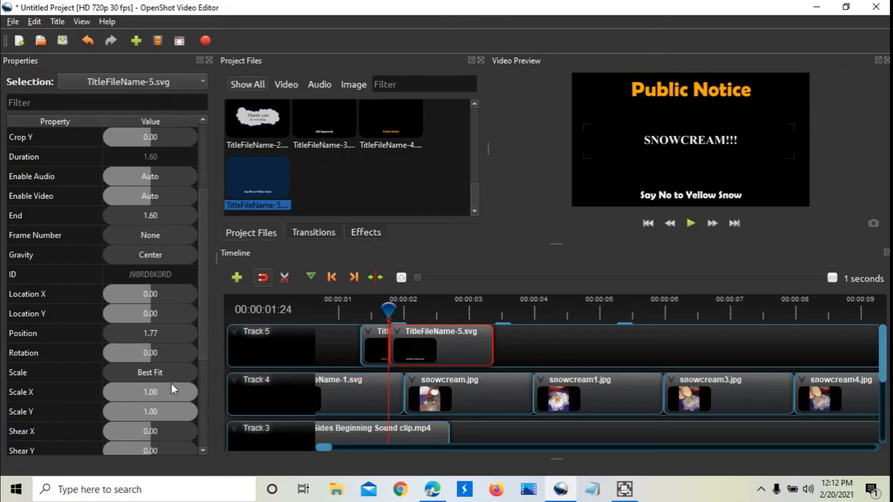
{"action": "left_click", "coordinate": [162, 394]}
{"action": "double_click", "coordinate": [161, 393]}
{"action": "type", "text": "2"}
{"action": "key", "text": "Return"}
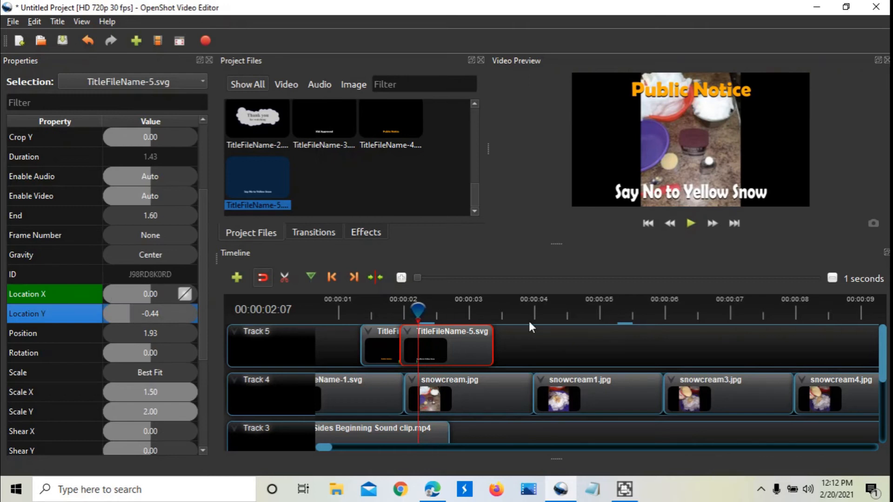
{"action": "left_click", "coordinate": [361, 319]}
{"action": "left_click", "coordinate": [688, 223]}
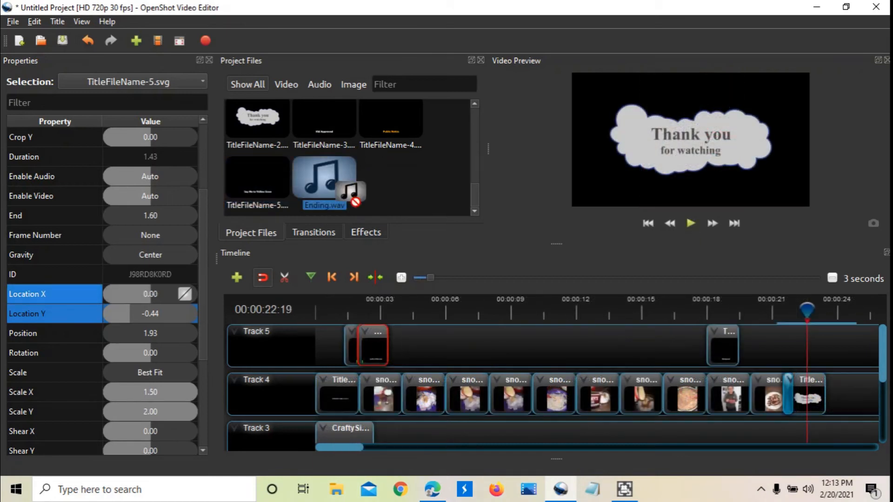
Place Ending.wav on Track 3 at position 19.47 near the video's end and play the closing section.
{"action": "left_click_drag", "start_coordinate": [353, 197], "coordinate": [748, 440]}
{"action": "scroll", "coordinate": [697, 405], "scroll_direction": "down", "scroll_amount": 1}
{"action": "left_click_drag", "start_coordinate": [785, 413], "coordinate": [772, 411]}
{"action": "left_click", "coordinate": [692, 305]}
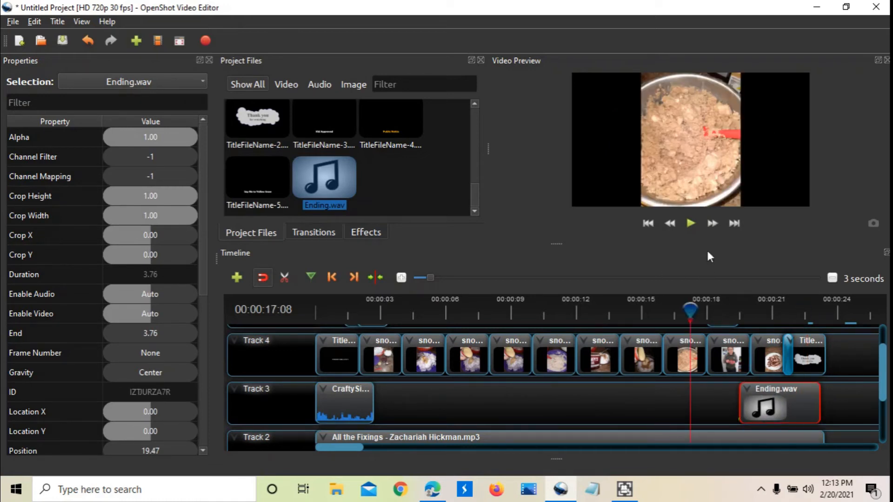
{"action": "left_click", "coordinate": [691, 224]}
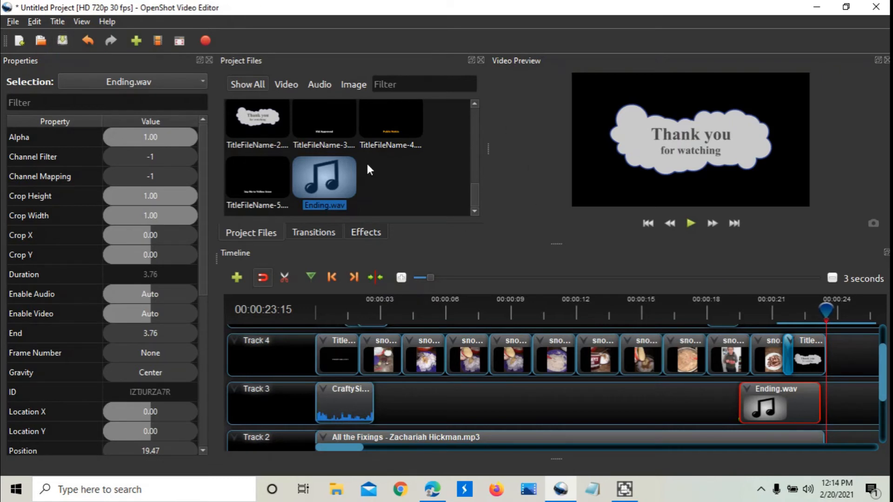
Open the video export settings and choose the Desktop as the destination folder.
{"action": "left_click", "coordinate": [205, 41]}
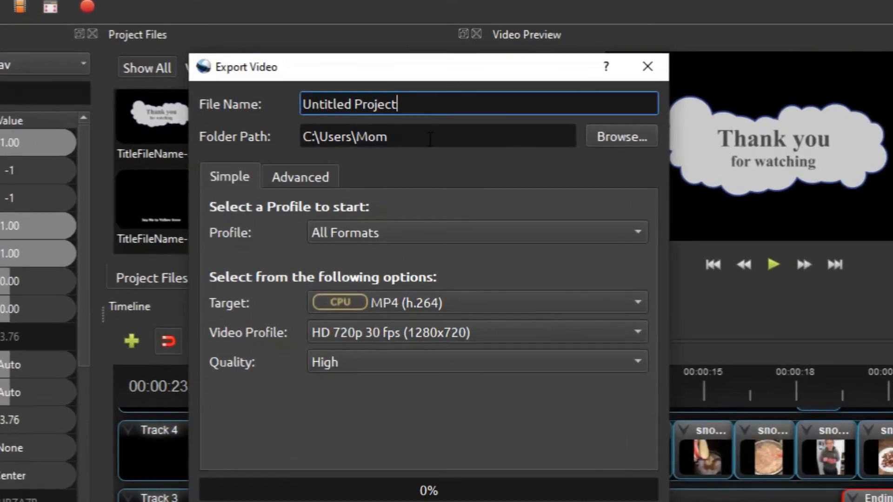
{"action": "left_click", "coordinate": [451, 136]}
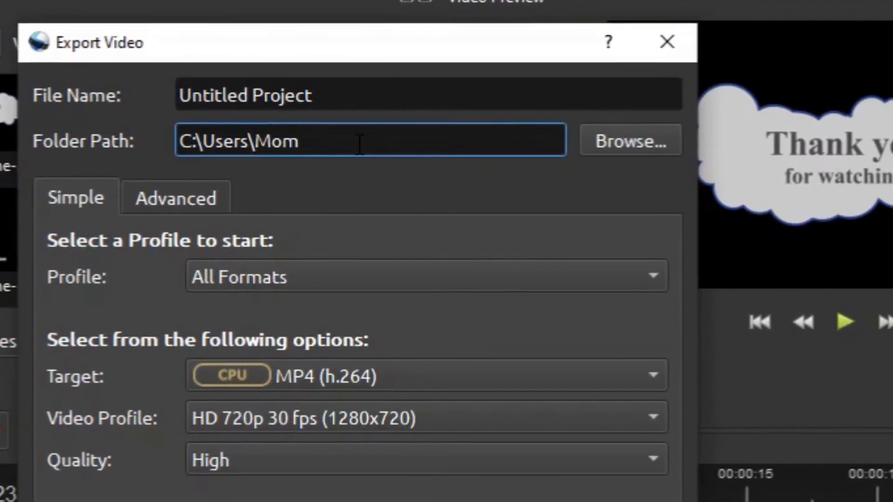
{"action": "left_click", "coordinate": [677, 139]}
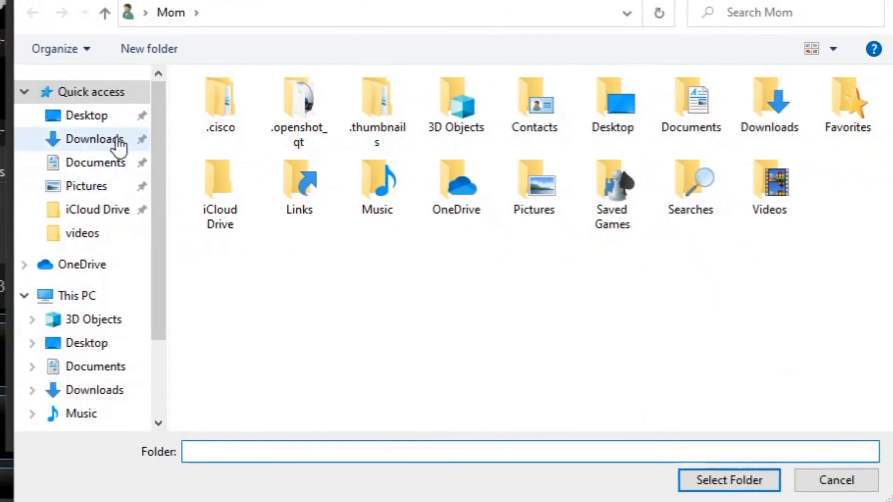
{"action": "left_click", "coordinate": [91, 116]}
{"action": "left_click", "coordinate": [331, 447]}
{"action": "left_click", "coordinate": [728, 481]}
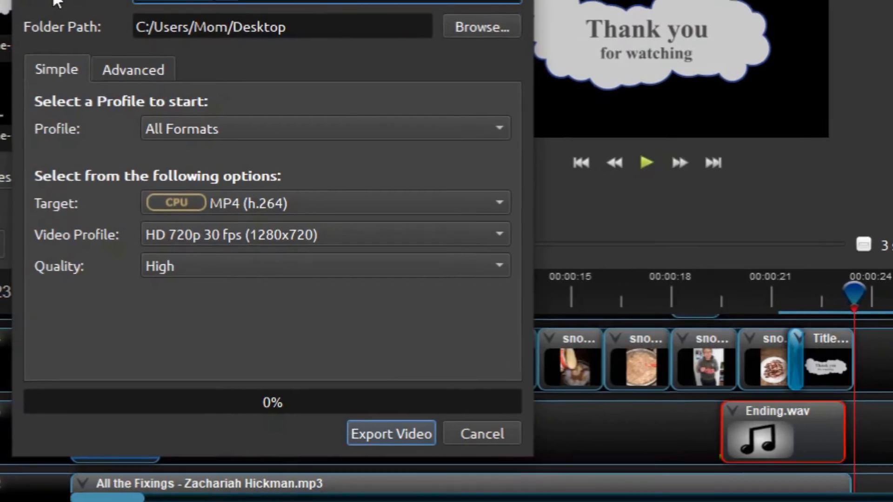
Name the exported file "Snow Cream Pic".
{"action": "type", "text": "Snow"}
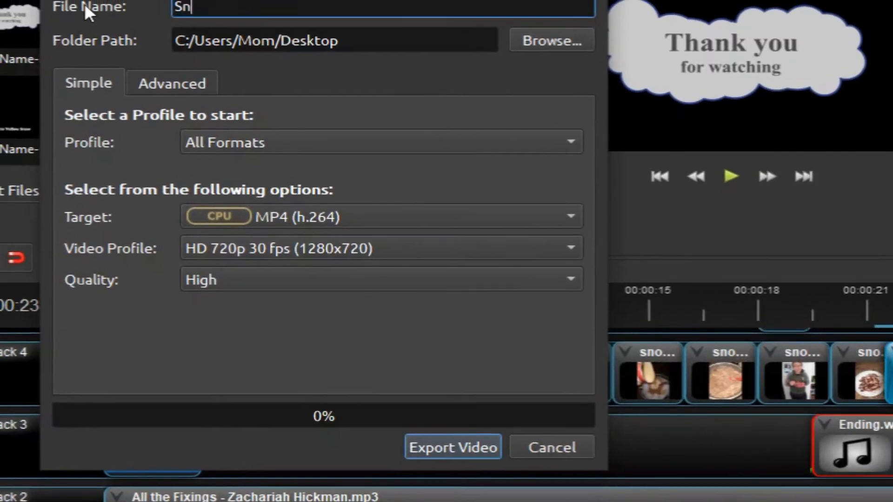
{"action": "type", "text": "crea"}
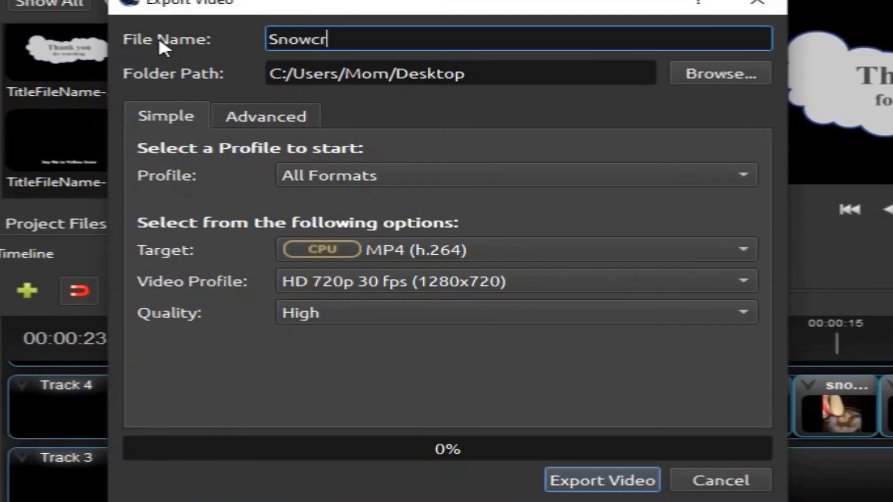
{"action": "key", "text": "BackSpace"}
{"action": "key", "text": "BackSpace"}
{"action": "key", "text": "BackSpace"}
{"action": "key", "text": "BackSpace"}
{"action": "type", "text": "Cream"}
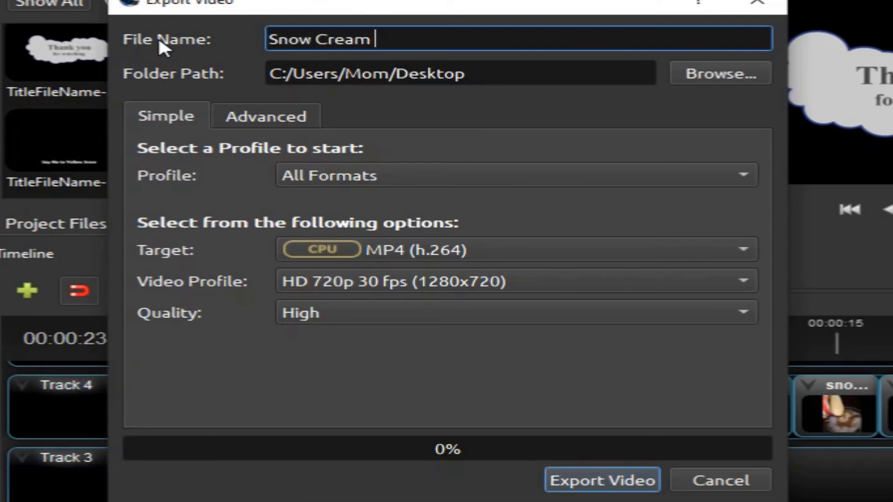
{"action": "type", "text": " Pic"}
Export the video with the Web profile, YouTube-HD target and High quality, and close the export dialog once it is done.
{"action": "left_click", "coordinate": [339, 177]}
{"action": "left_click", "coordinate": [361, 278]}
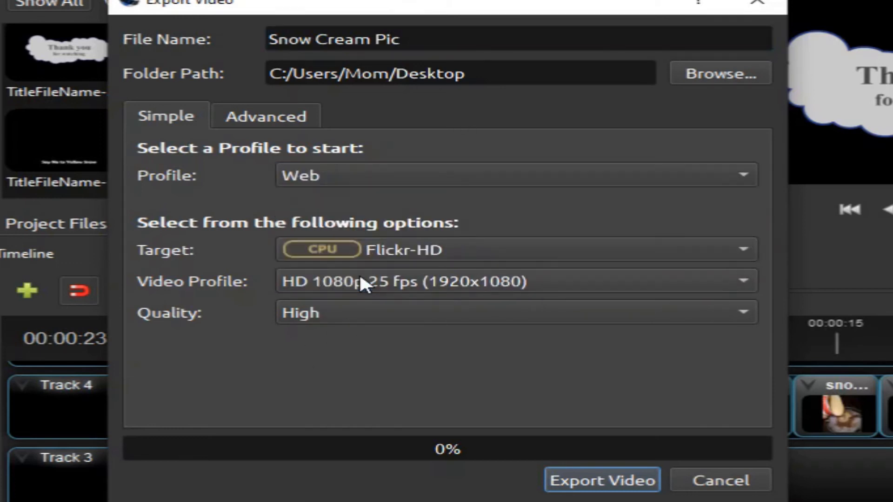
{"action": "left_click", "coordinate": [372, 312]}
{"action": "left_click", "coordinate": [370, 312]}
{"action": "left_click", "coordinate": [431, 250]}
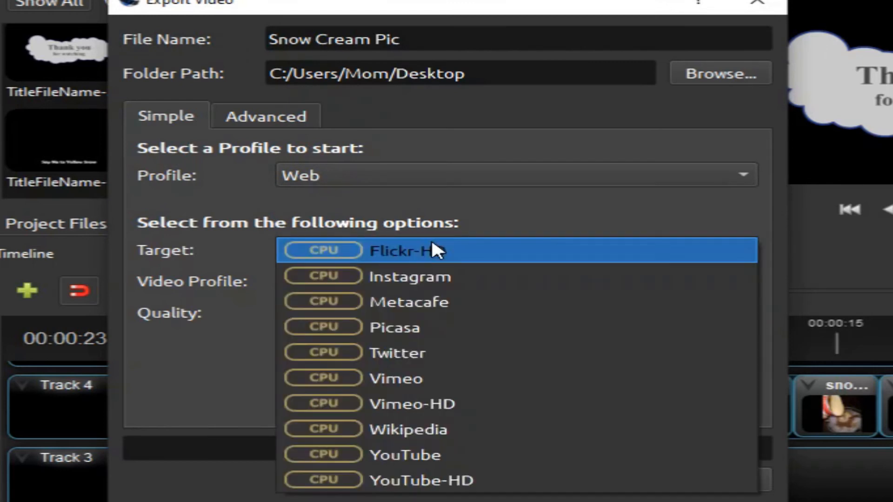
{"action": "left_click", "coordinate": [422, 480]}
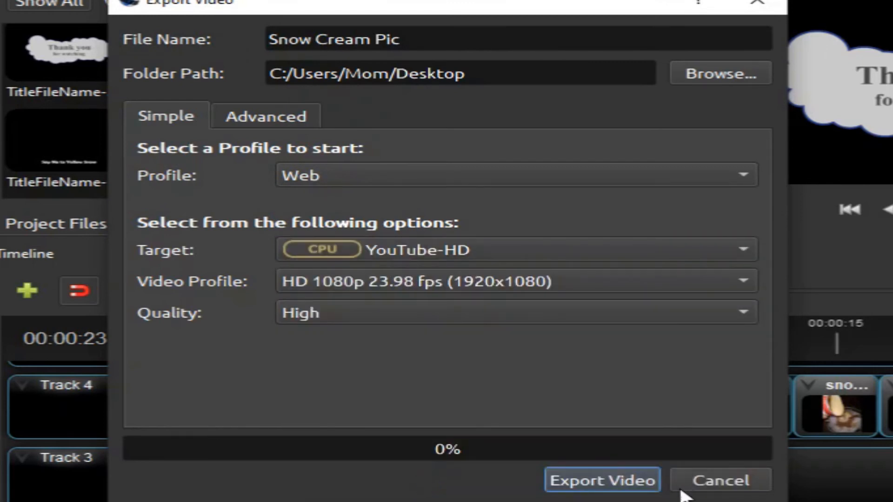
{"action": "left_click", "coordinate": [598, 481]}
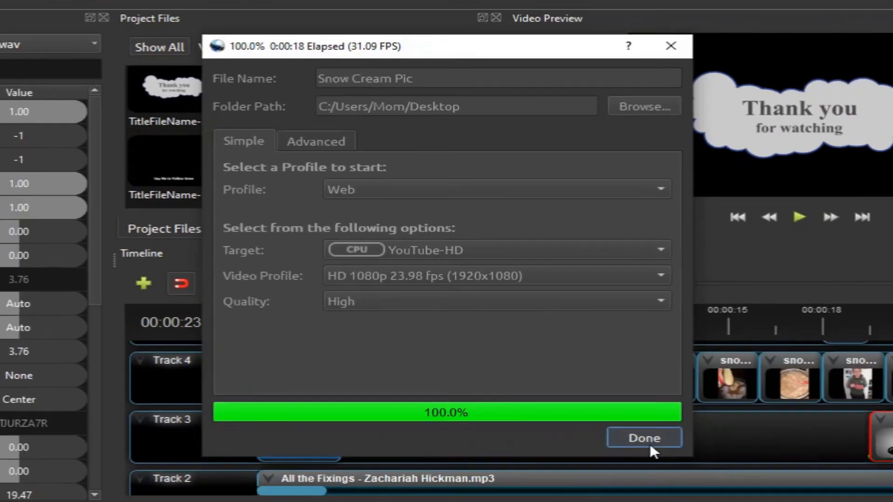
{"action": "left_click", "coordinate": [720, 480]}
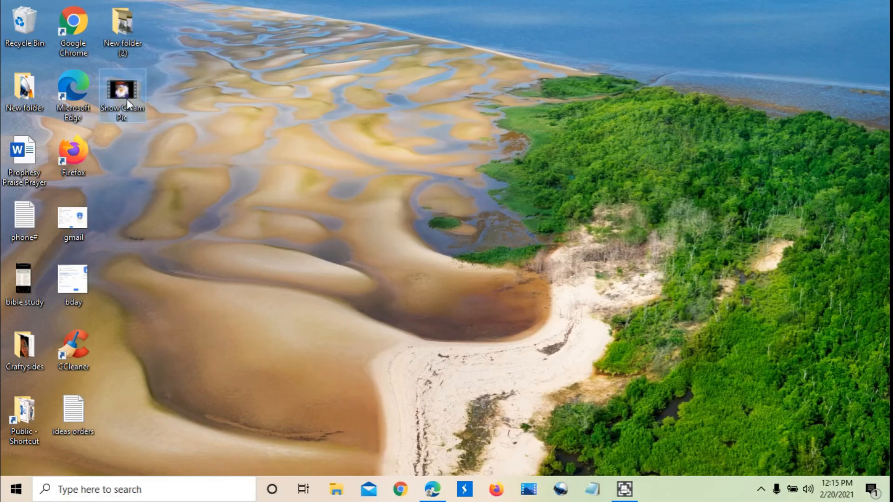
Play the exported Snow Cream Pic video from the desktop and move the player window toward the middle of the screen.
{"action": "double_click", "coordinate": [125, 97]}
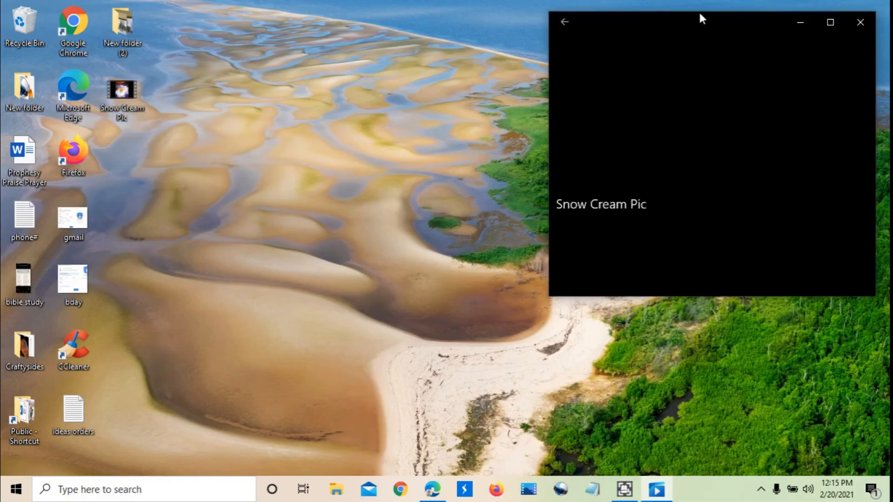
{"action": "left_click_drag", "start_coordinate": [696, 34], "coordinate": [451, 77]}
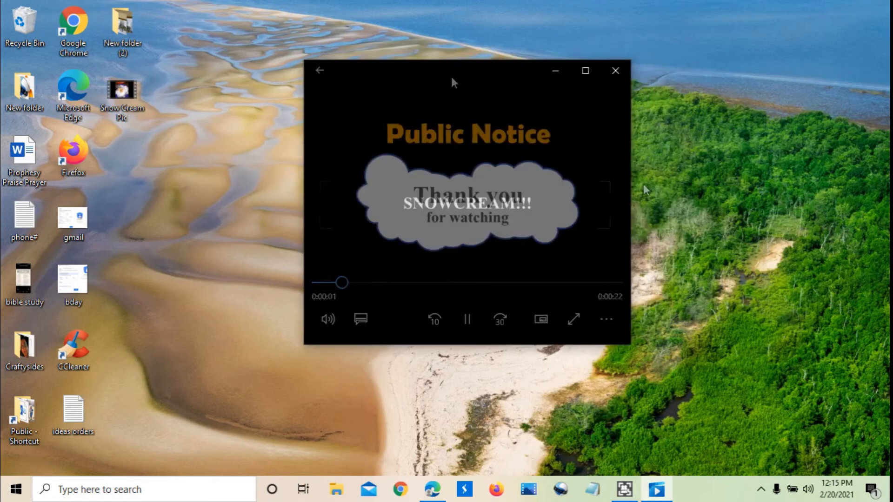
Close the video player, reposition the blank Notepad window, and write the note "I forgot some steps. oops" in it.
{"action": "left_click", "coordinate": [614, 72]}
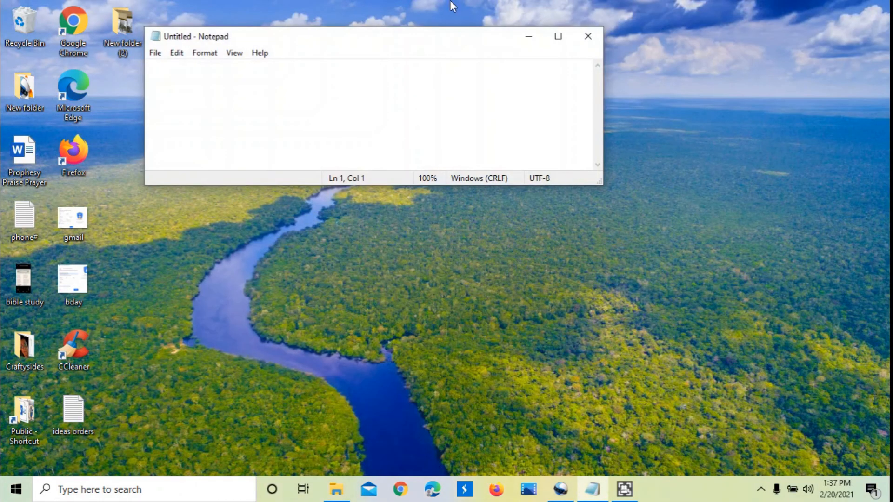
{"action": "left_click_drag", "start_coordinate": [431, 49], "coordinate": [527, 74]}
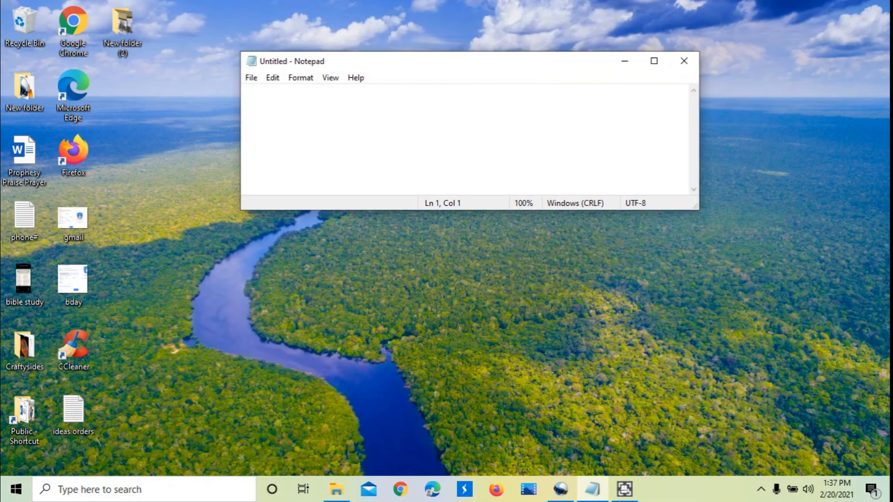
{"action": "type", "text": "I forget"}
{"action": "key", "text": "BackSpace"}
{"action": "key", "text": "BackSpace"}
{"action": "type", "text": "ot some steps"}
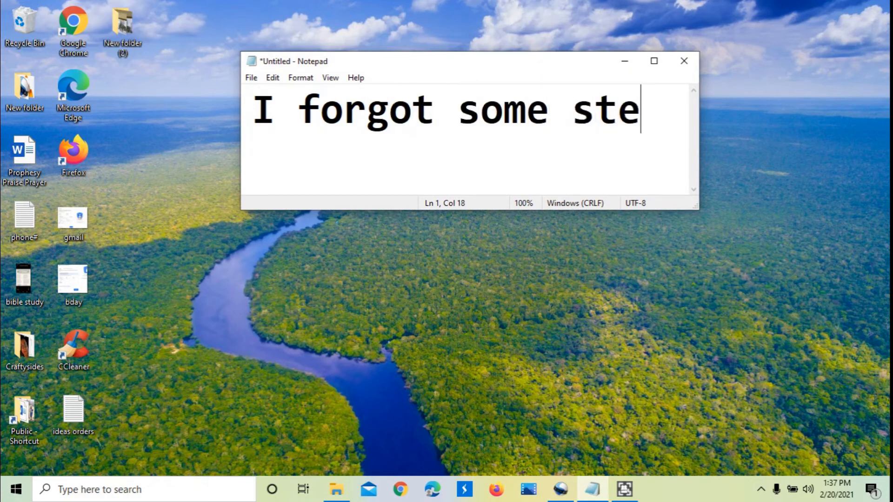
{"action": "type", "text": ". oops"}
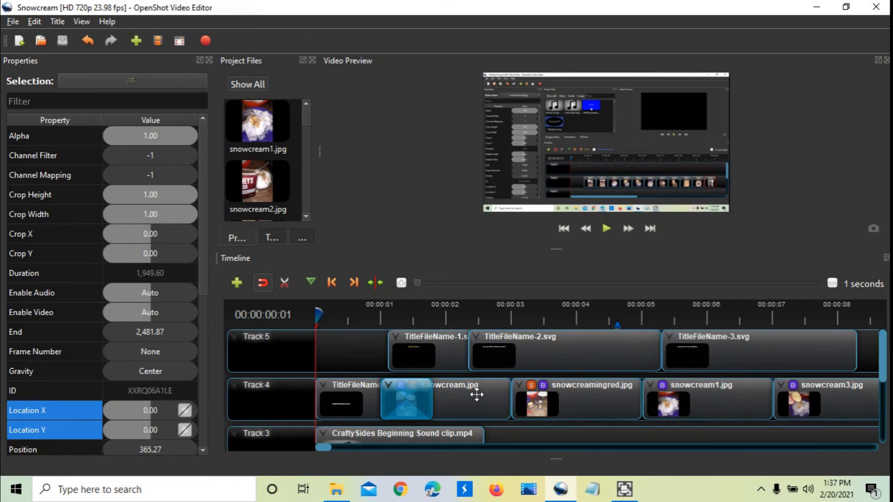
Inspect the effects applied to the snowcream.jpg and snowcreamingred.jpg clips on Track 4, and widen the effects list.
{"action": "left_click", "coordinate": [474, 393]}
{"action": "left_click", "coordinate": [543, 387]}
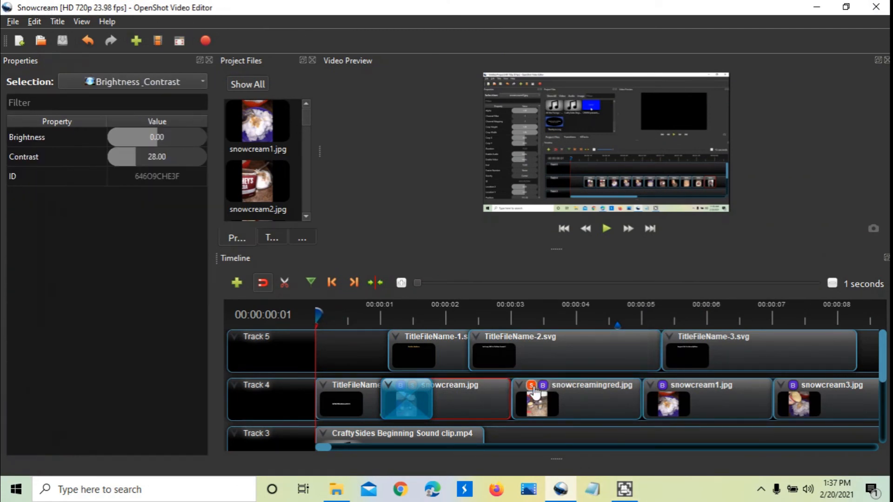
{"action": "left_click", "coordinate": [532, 386]}
{"action": "left_click_drag", "start_coordinate": [319, 150], "coordinate": [469, 153]}
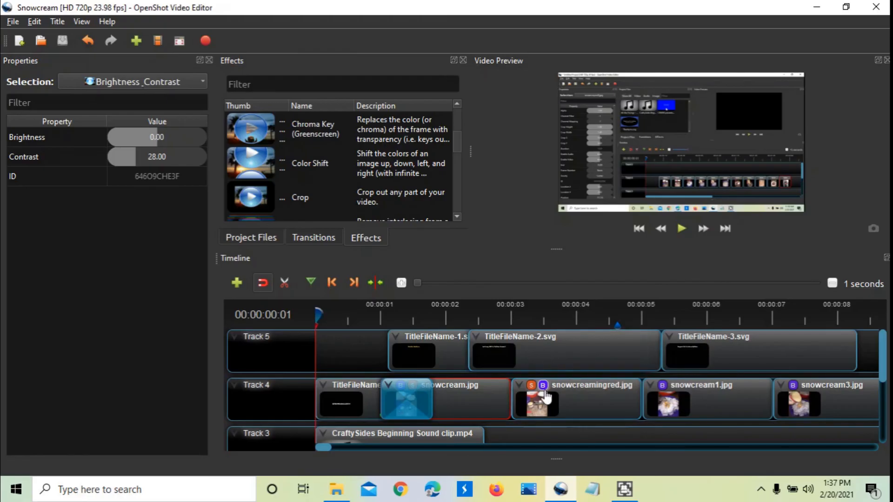
{"action": "right_click", "coordinate": [543, 389]}
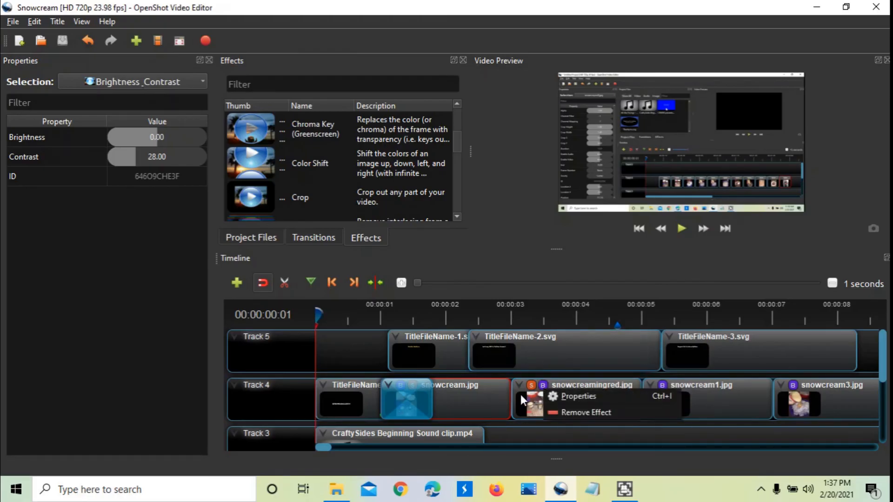
{"action": "left_click", "coordinate": [521, 395]}
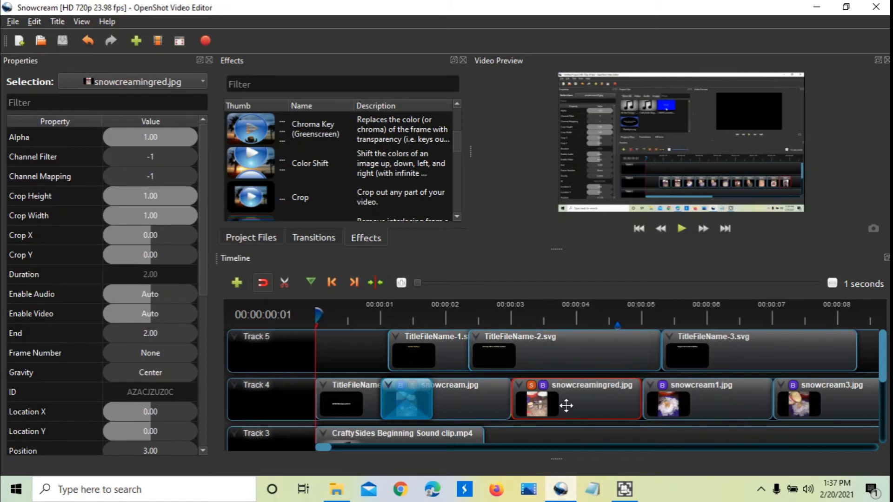
Move the playhead to the start of the snowcreamingred.jpg clip and remove its Brightness & Contrast and Color Saturation effects.
{"action": "left_click", "coordinate": [501, 319]}
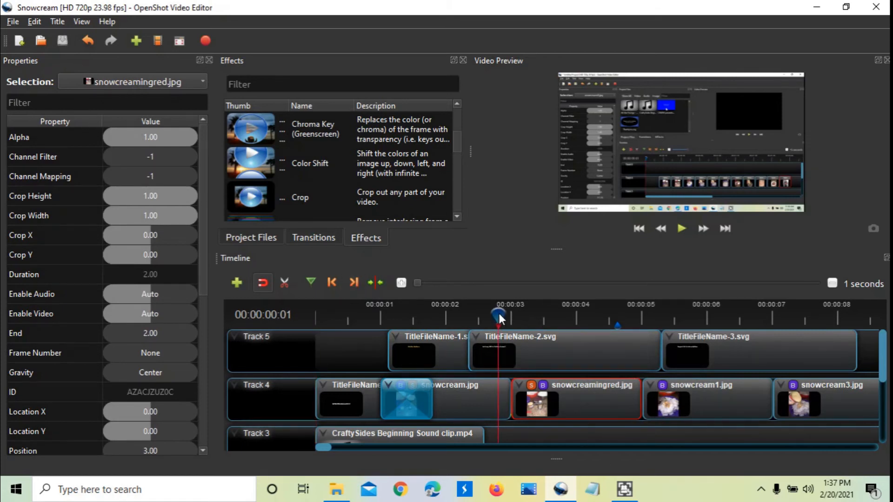
{"action": "left_click", "coordinate": [354, 282]}
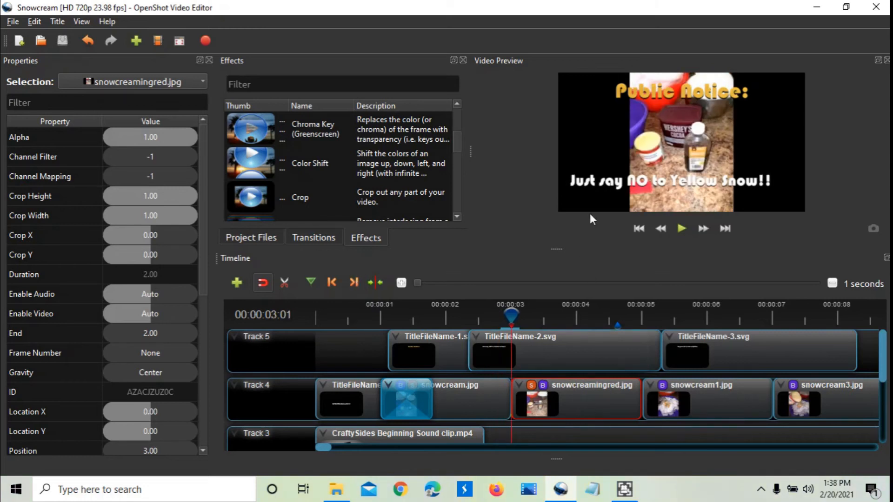
{"action": "left_click", "coordinate": [544, 387]}
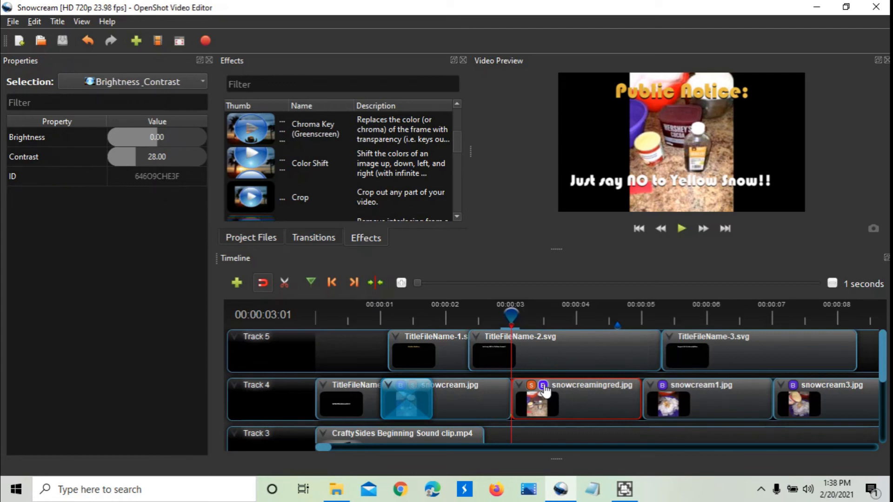
{"action": "right_click", "coordinate": [544, 388]}
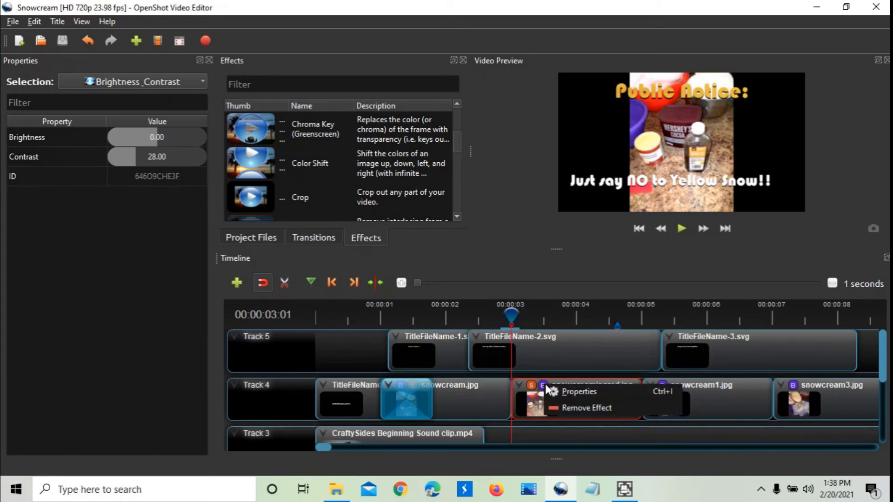
{"action": "left_click", "coordinate": [562, 409]}
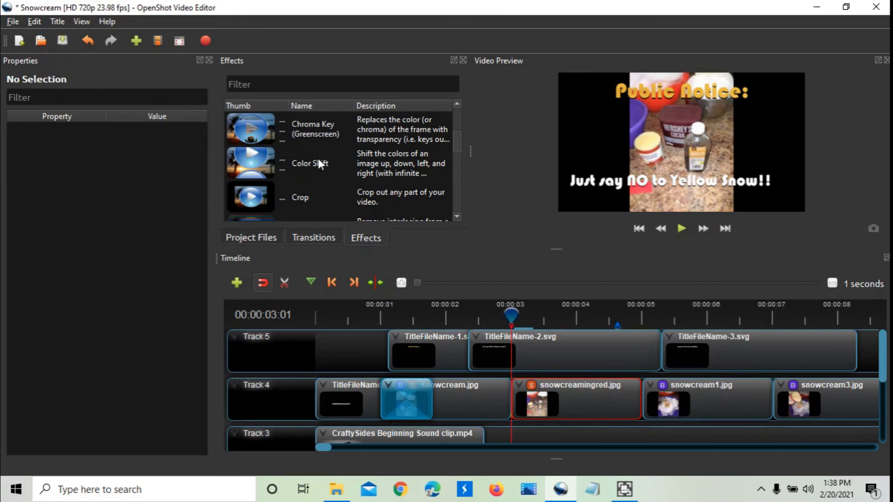
{"action": "left_click", "coordinate": [531, 387]}
{"action": "right_click", "coordinate": [531, 388]}
{"action": "left_click", "coordinate": [573, 406]}
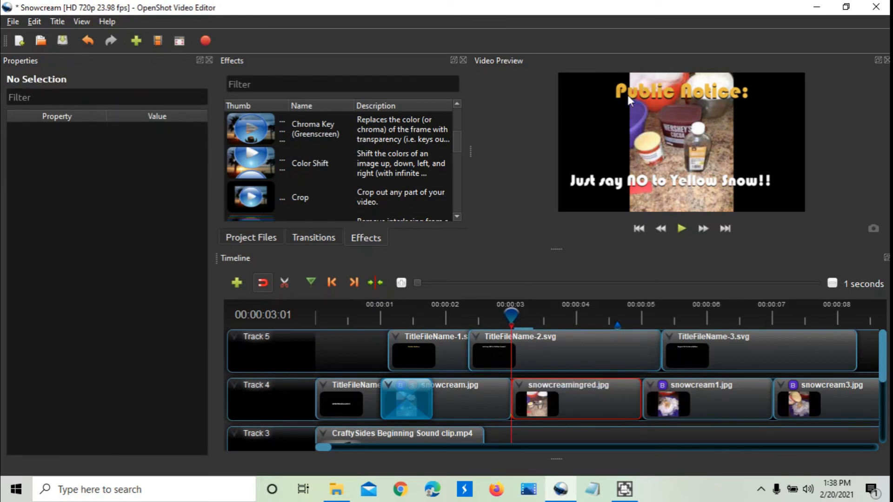
Add the Brightness & Contrast effect to the snowcreamingred.jpg clip and set its contrast to 28.
{"action": "scroll", "coordinate": [315, 155], "scroll_direction": "up", "scroll_amount": 5}
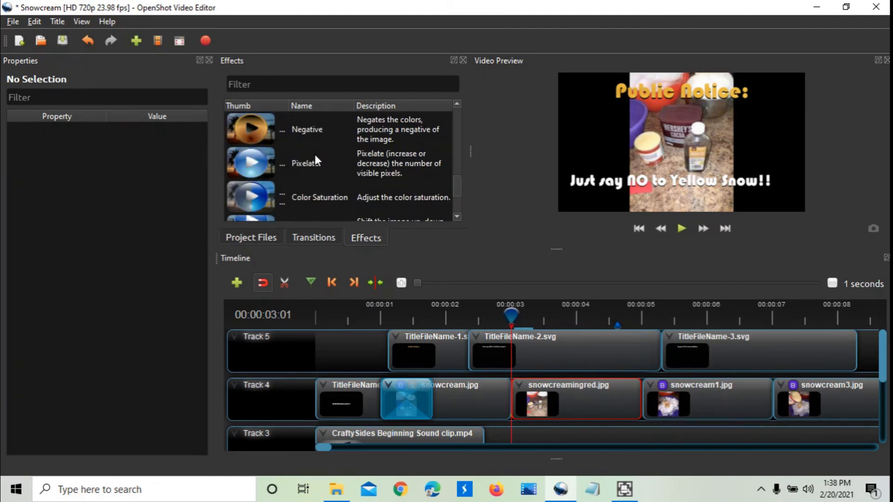
{"action": "left_click", "coordinate": [264, 204]}
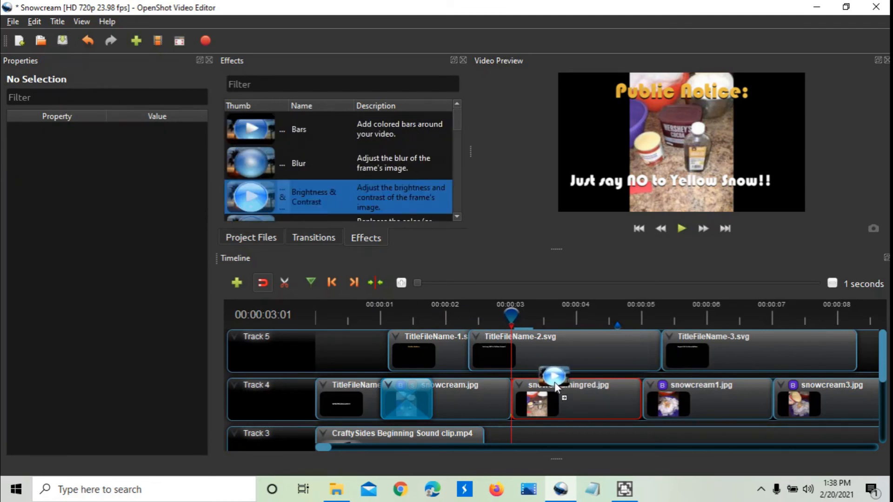
{"action": "left_click_drag", "start_coordinate": [528, 394], "coordinate": [529, 394]}
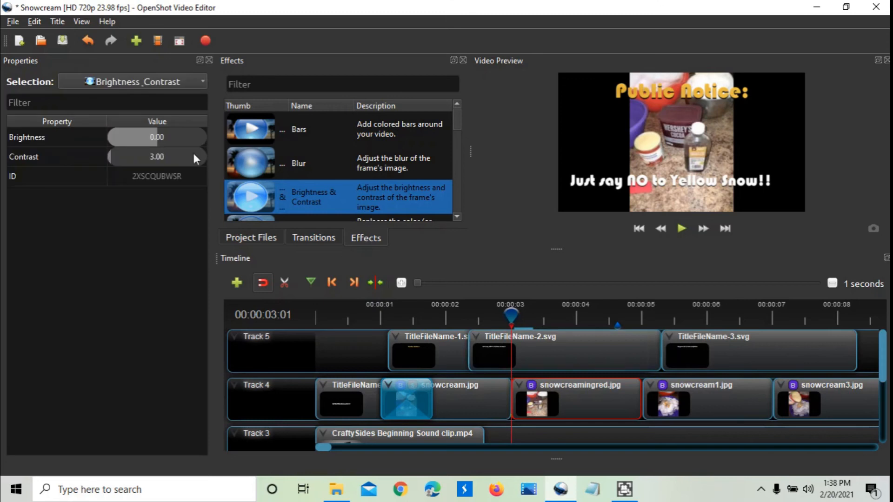
{"action": "left_click", "coordinate": [146, 155]}
{"action": "double_click", "coordinate": [146, 156]}
{"action": "type", "text": "28"}
{"action": "key", "text": "Return"}
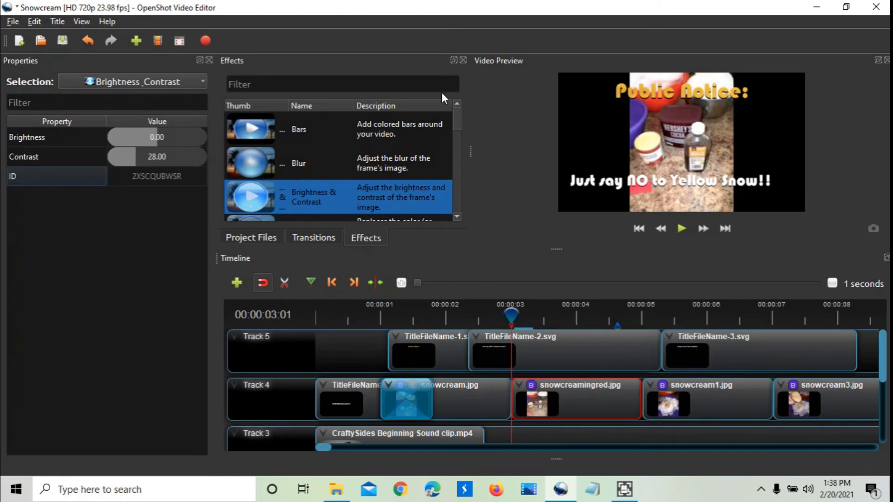
Add the Color Saturation effect to the snowcreamingred.jpg clip and set its saturation to 1.2.
{"action": "scroll", "coordinate": [320, 151], "scroll_direction": "down", "scroll_amount": 5}
{"action": "left_click_drag", "start_coordinate": [264, 131], "coordinate": [544, 386]}
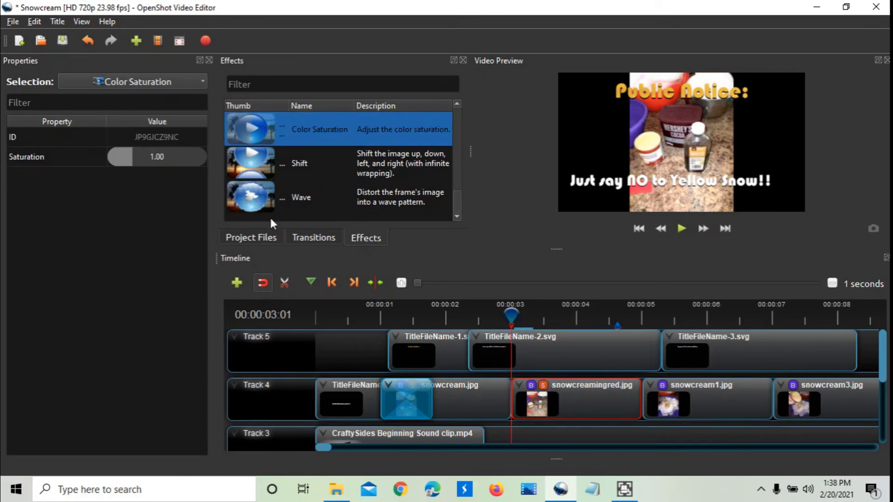
{"action": "left_click", "coordinate": [154, 158]}
{"action": "type", "text": "1"}
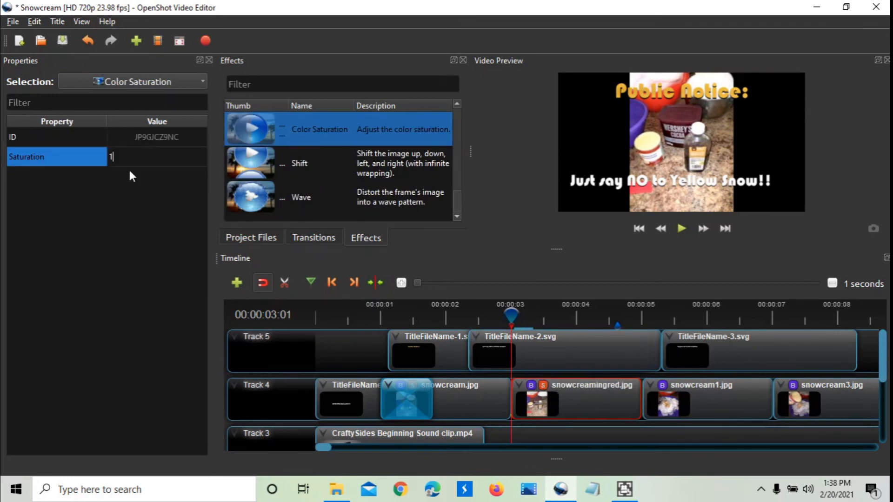
{"action": "type", "text": ".2"}
{"action": "key", "text": "Return"}
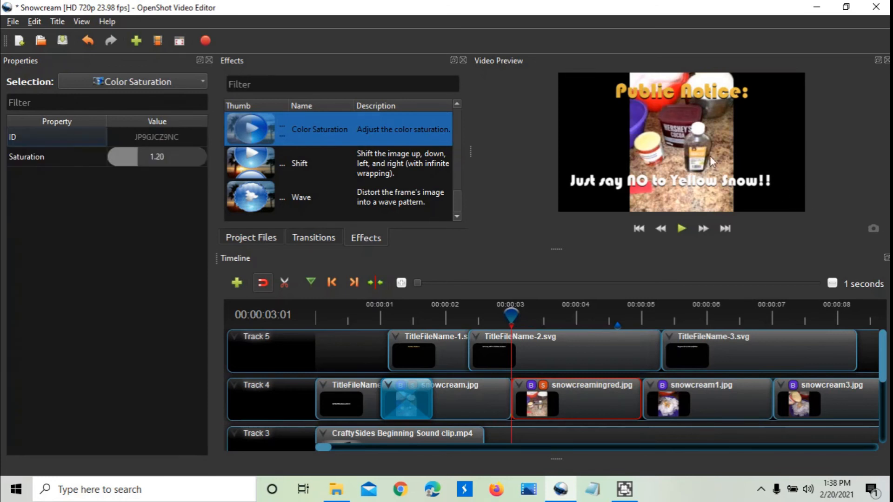
Review the available Brightness & Contrast and Color Saturation effects and their settings on the snowcreamingred.jpg and snowcream1.jpg clips.
{"action": "left_click", "coordinate": [662, 385]}
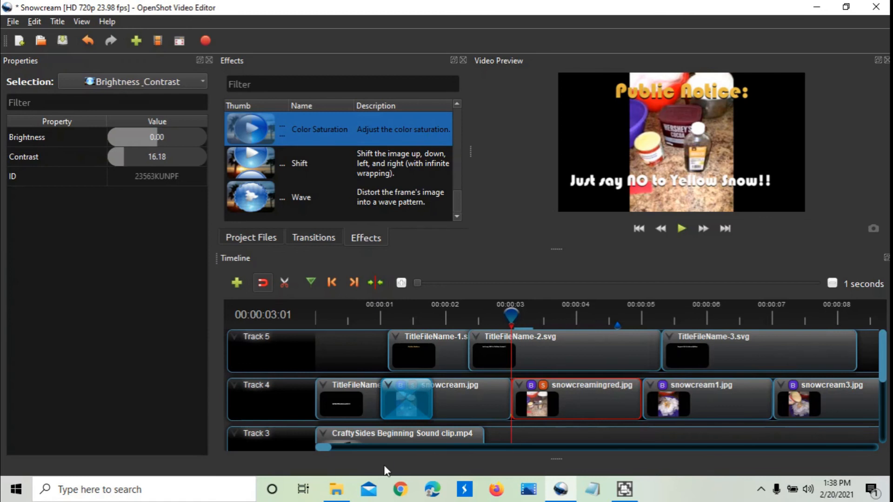
{"action": "left_click", "coordinate": [457, 217]}
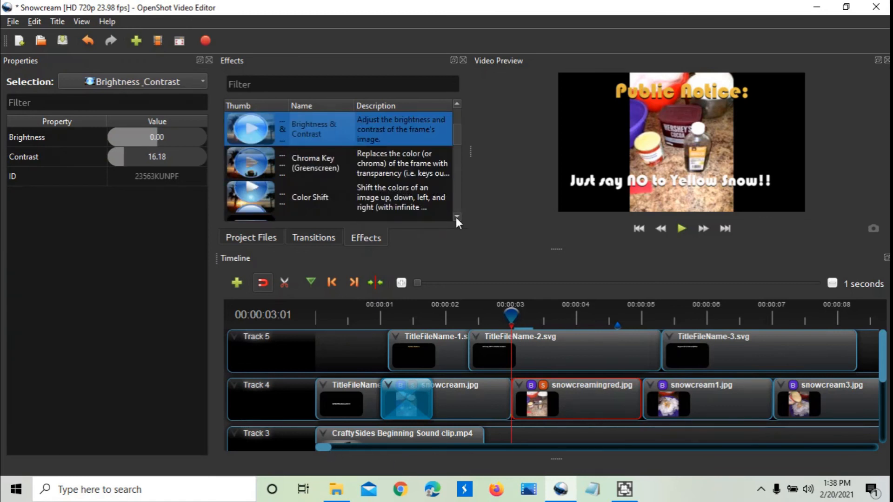
{"action": "left_click", "coordinate": [457, 217]}
{"action": "left_click", "coordinate": [456, 217]}
{"action": "left_click", "coordinate": [456, 217]}
{"action": "left_click", "coordinate": [456, 217]}
{"action": "left_click", "coordinate": [457, 217]}
{"action": "left_click", "coordinate": [456, 217]}
{"action": "left_click", "coordinate": [456, 217]}
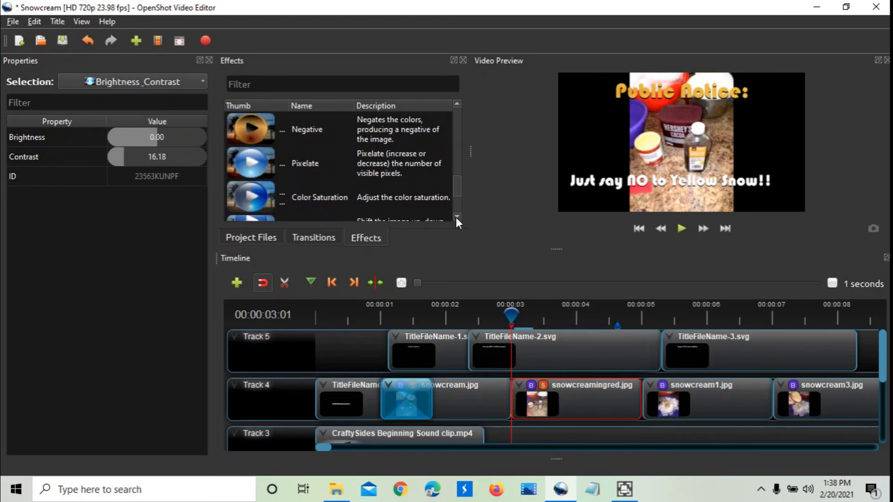
{"action": "left_click", "coordinate": [457, 218]}
{"action": "left_click", "coordinate": [310, 161]}
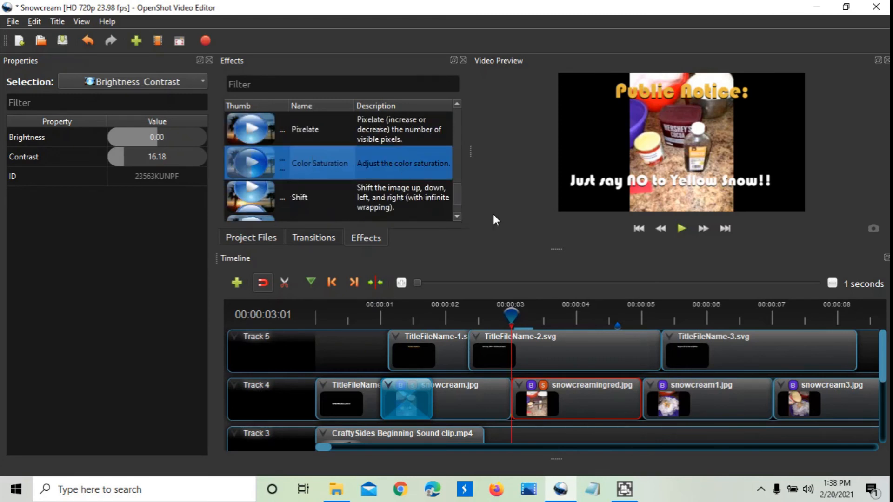
{"action": "left_click", "coordinate": [542, 386]}
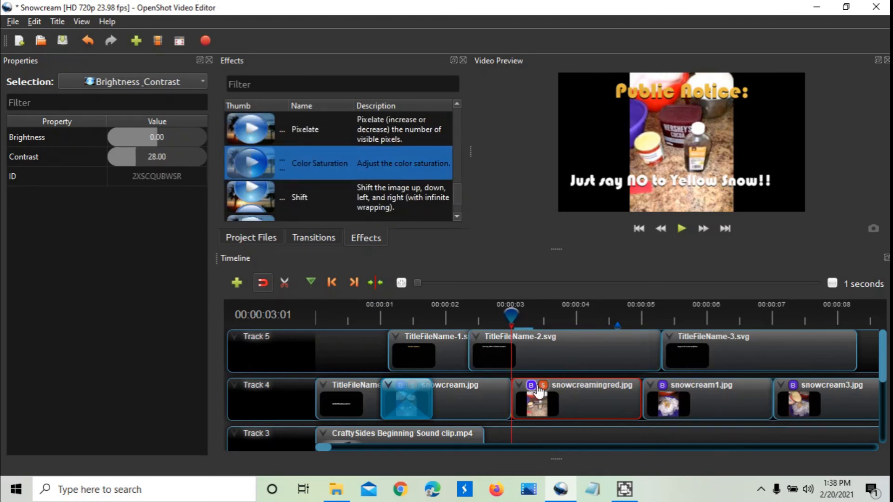
{"action": "left_click", "coordinate": [543, 386]}
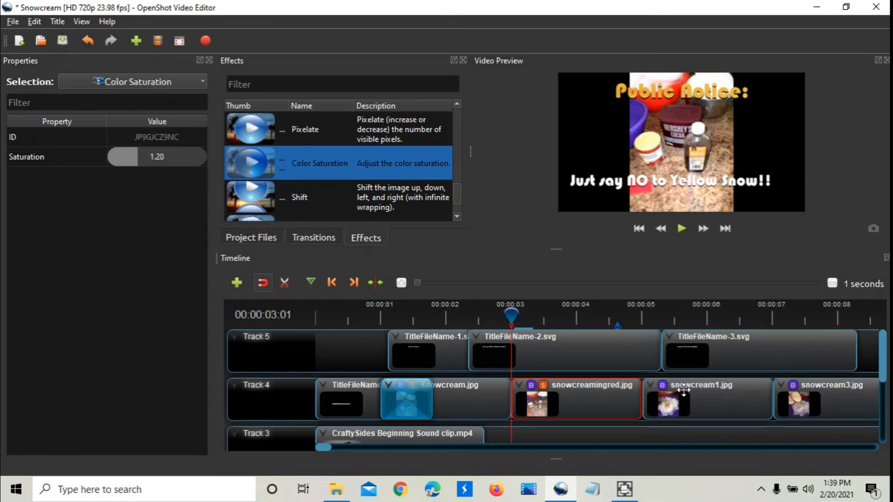
{"action": "left_click", "coordinate": [663, 386]}
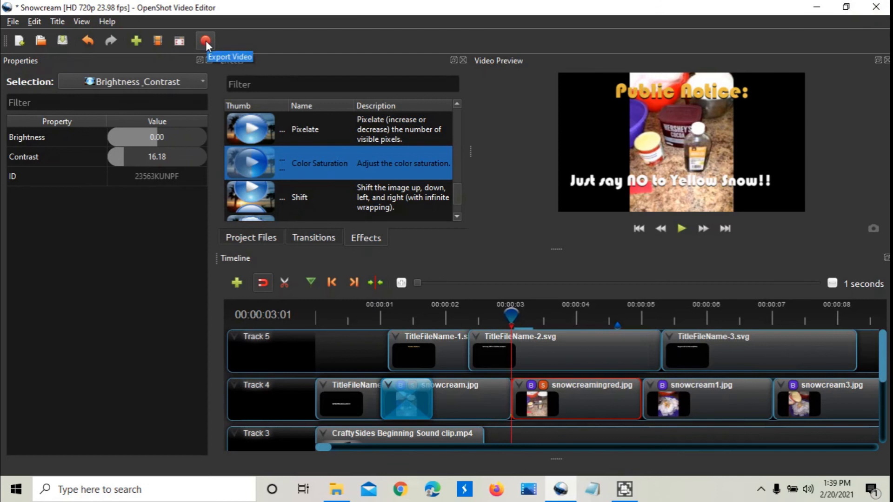
Minimize the video editor, switch to Microsoft Edge, search for "youtube" and open the YouTube site.
{"action": "left_click", "coordinate": [817, 7]}
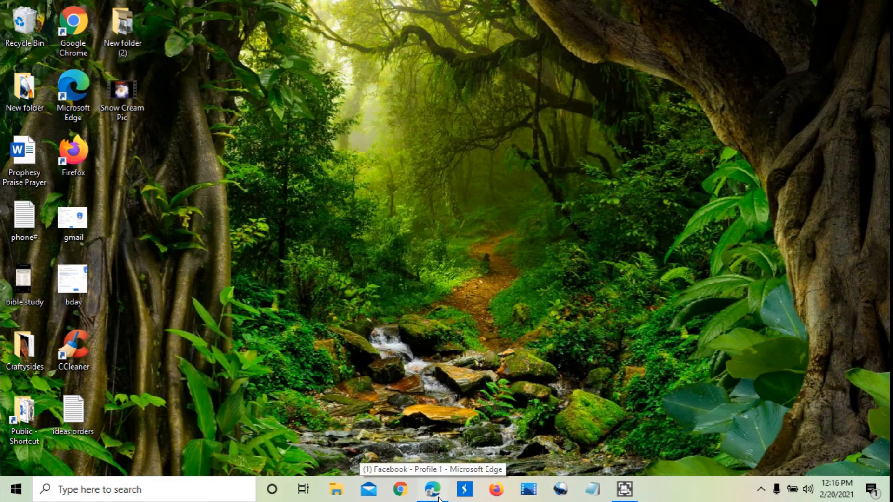
{"action": "left_click", "coordinate": [433, 489]}
{"action": "type", "text": "youtube"}
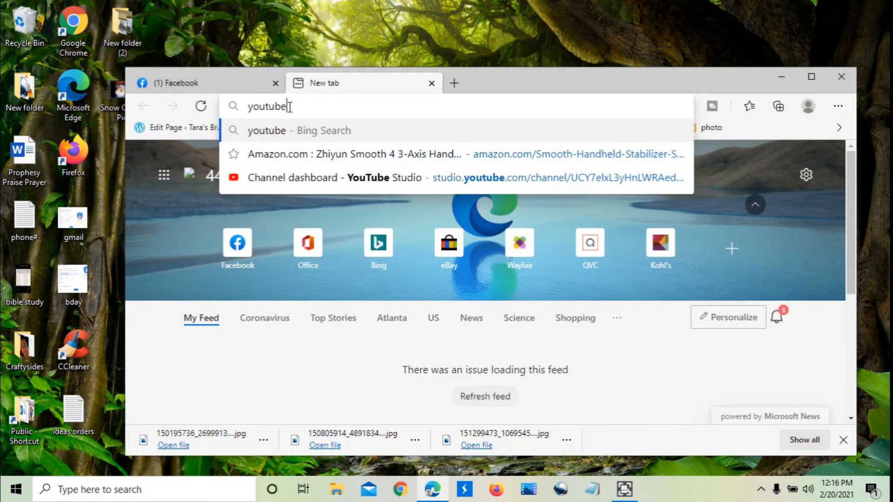
{"action": "key", "text": "Return"}
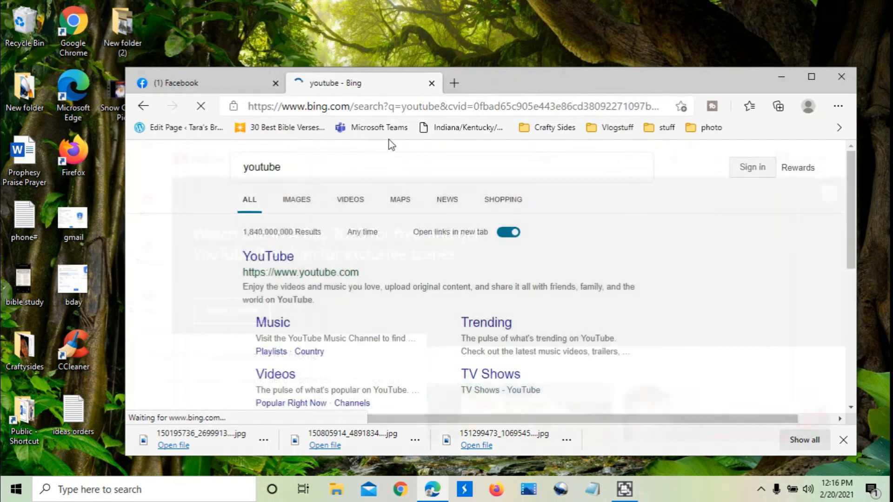
{"action": "left_click", "coordinate": [267, 258]}
{"action": "left_click", "coordinate": [817, 172]}
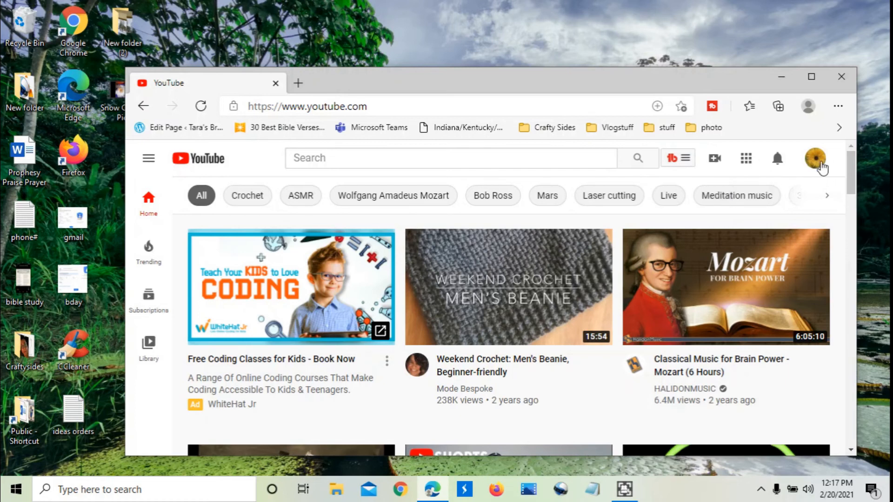
Start a new YouTube video upload and choose the Snow Cream Pic video file.
{"action": "left_click", "coordinate": [715, 158]}
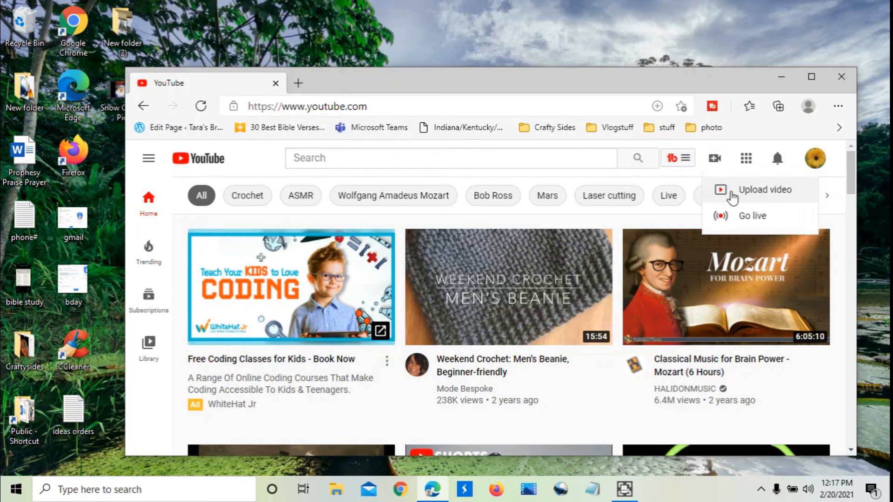
{"action": "left_click", "coordinate": [732, 197]}
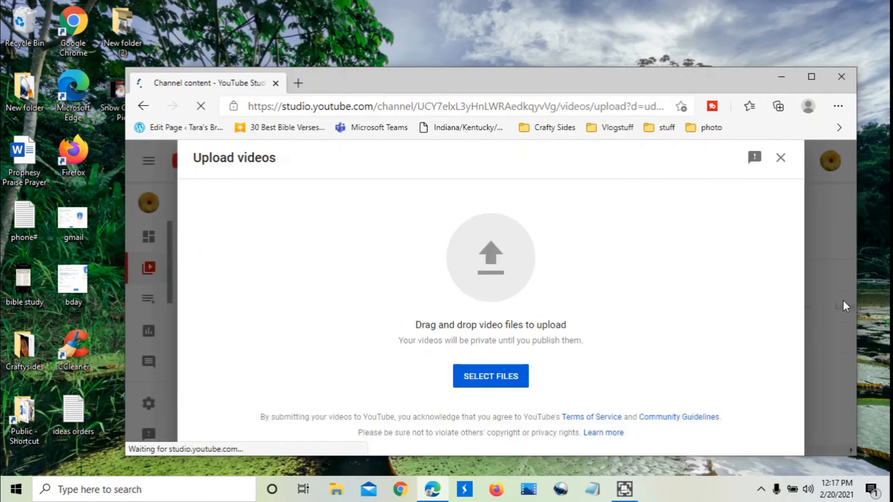
{"action": "left_click", "coordinate": [489, 380]}
{"action": "left_click", "coordinate": [673, 454]}
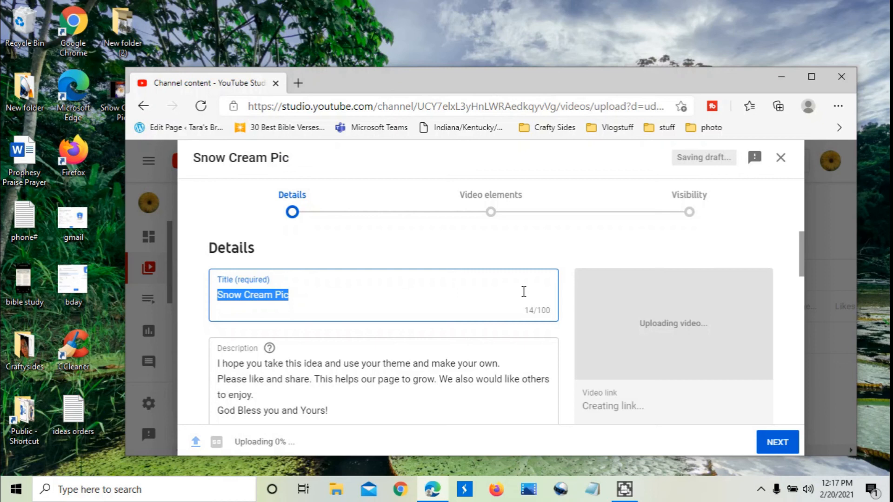
Add a paragraph after "God Bless you and Yours!" in the description about ice, snow and kids loving snow cream, with "Snow Cream!" on its own line.
{"action": "left_click", "coordinate": [516, 293]}
{"action": "scroll", "coordinate": [516, 293], "scroll_direction": "down", "scroll_amount": 4}
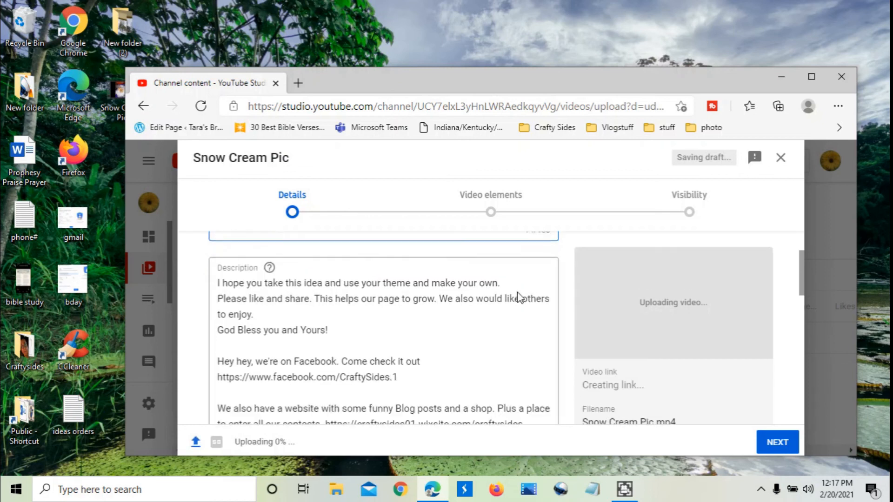
{"action": "left_click", "coordinate": [305, 368]}
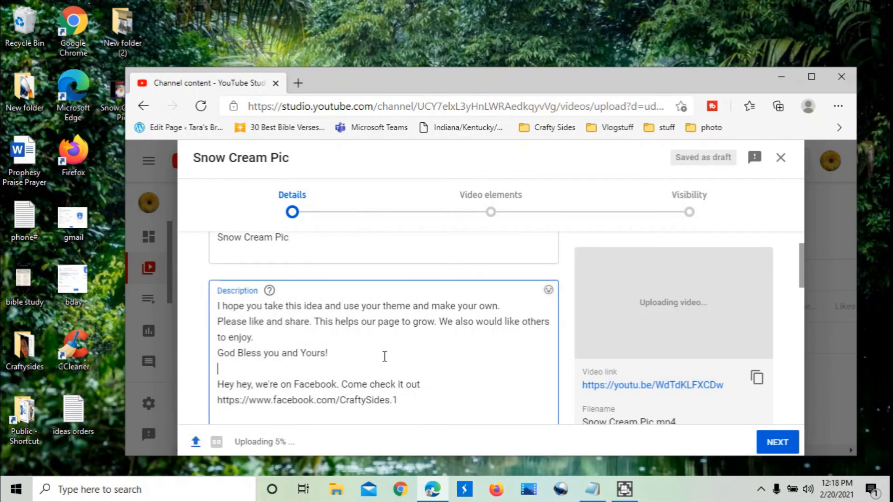
{"action": "key", "text": "Return"}
{"action": "key", "text": "Return"}
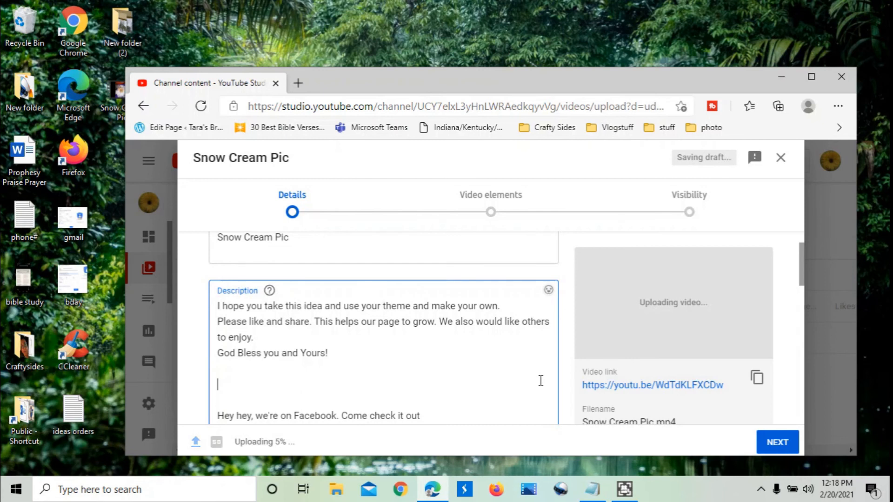
{"action": "type", "text": "Snow Cream! Ya'll we have about 2 inches of ice then about 6 inches of snow on top of that!! Kids love snow cream. They have been out playing in the snow!"}
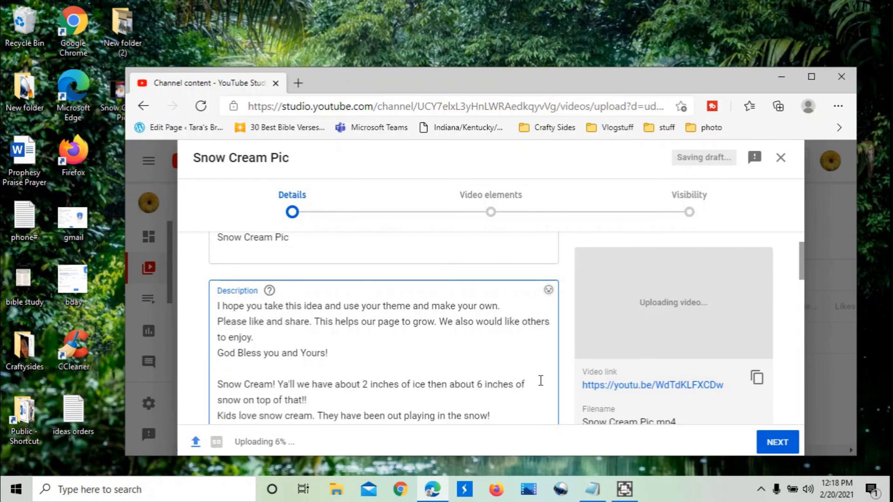
{"action": "left_click", "coordinate": [278, 385]}
{"action": "key", "text": "Return"}
Upload the snowcream6 picture from Public Documents as the video's custom thumbnail.
{"action": "scroll", "coordinate": [279, 353], "scroll_direction": "down", "scroll_amount": 5}
{"action": "left_click", "coordinate": [237, 322]}
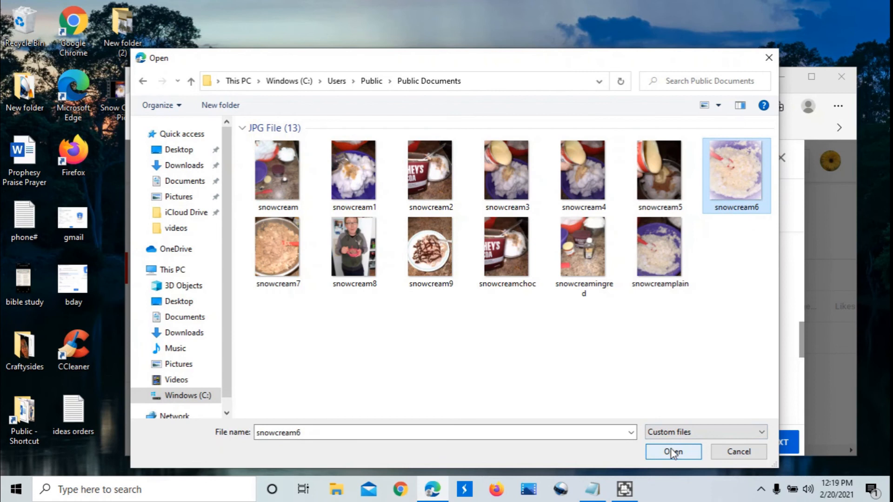
{"action": "left_click", "coordinate": [672, 452]}
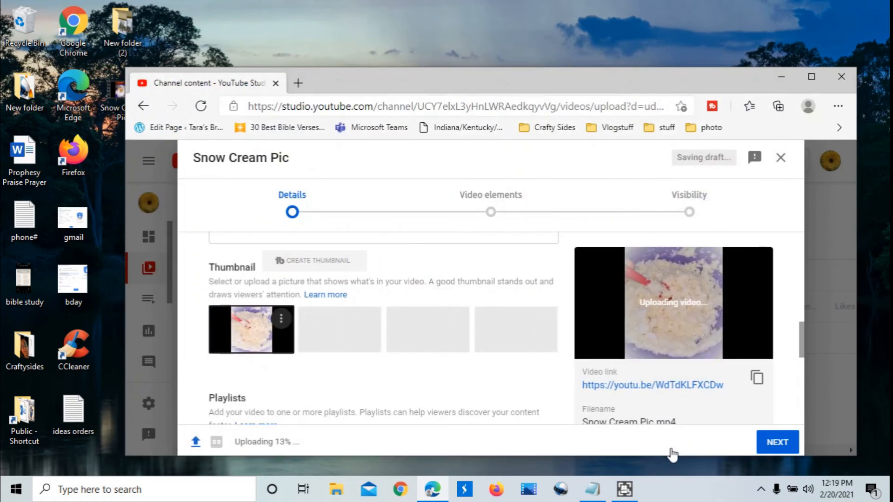
Add the video to the playlists Under 5 mins, Watch from the start. All Videos, and Shorts.
{"action": "scroll", "coordinate": [319, 326], "scroll_direction": "down", "scroll_amount": 3}
{"action": "left_click", "coordinate": [302, 302]}
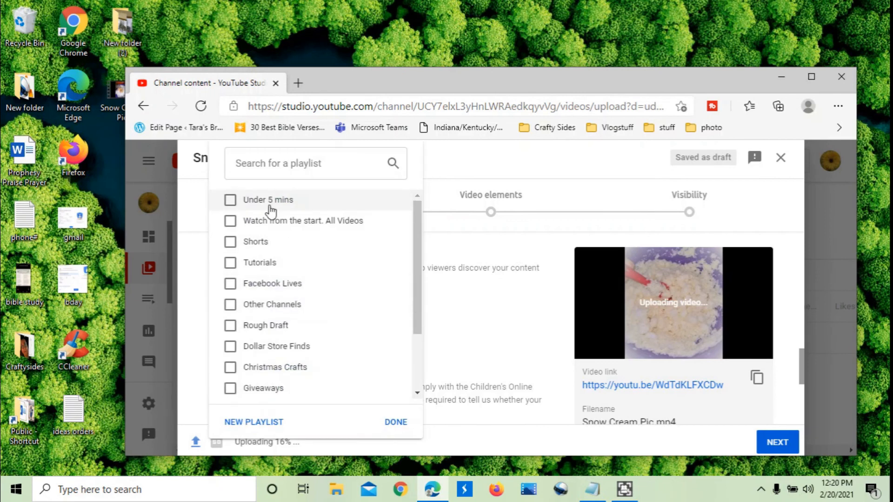
{"action": "left_click", "coordinate": [229, 201]}
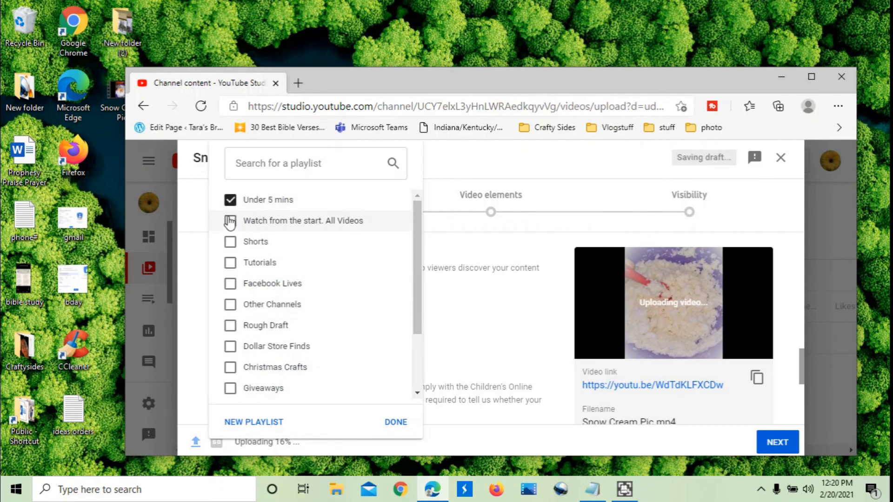
{"action": "left_click", "coordinate": [230, 221]}
{"action": "left_click", "coordinate": [230, 242]}
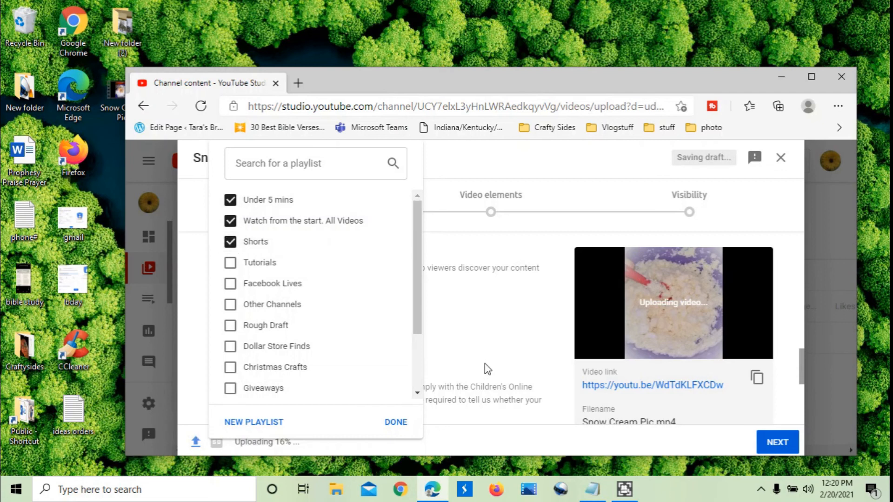
{"action": "left_click", "coordinate": [488, 374]}
Change the video title to "Snow Cream #shorts".
{"action": "scroll", "coordinate": [467, 358], "scroll_direction": "up", "scroll_amount": 10}
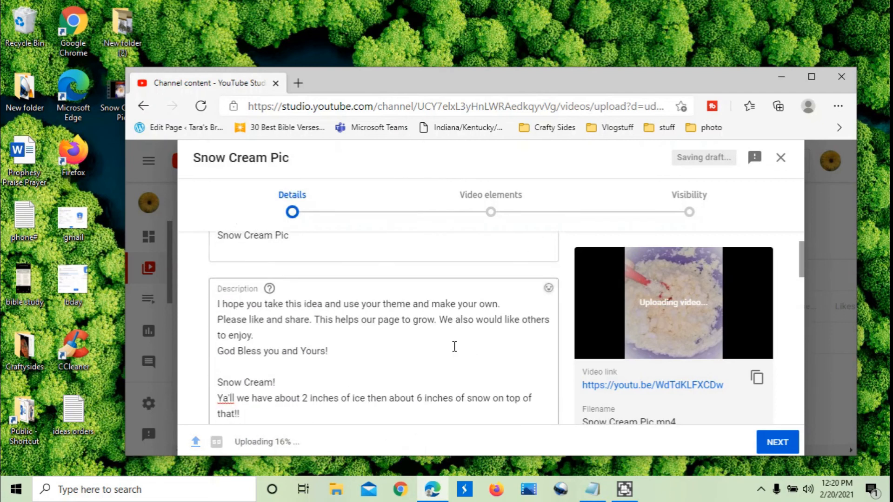
{"action": "scroll", "coordinate": [456, 348], "scroll_direction": "up", "scroll_amount": 2}
{"action": "left_click", "coordinate": [408, 284]}
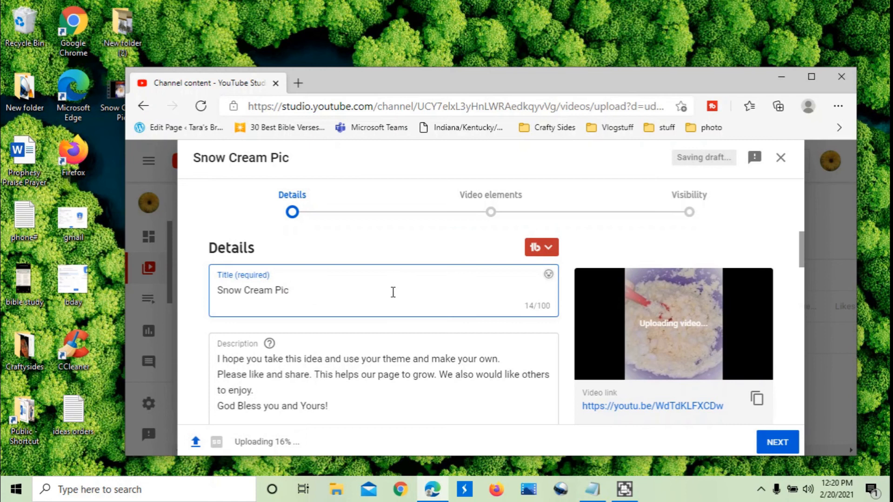
{"action": "key", "text": "BackSpace"}
{"action": "key", "text": "BackSpace"}
{"action": "key", "text": "BackSpace"}
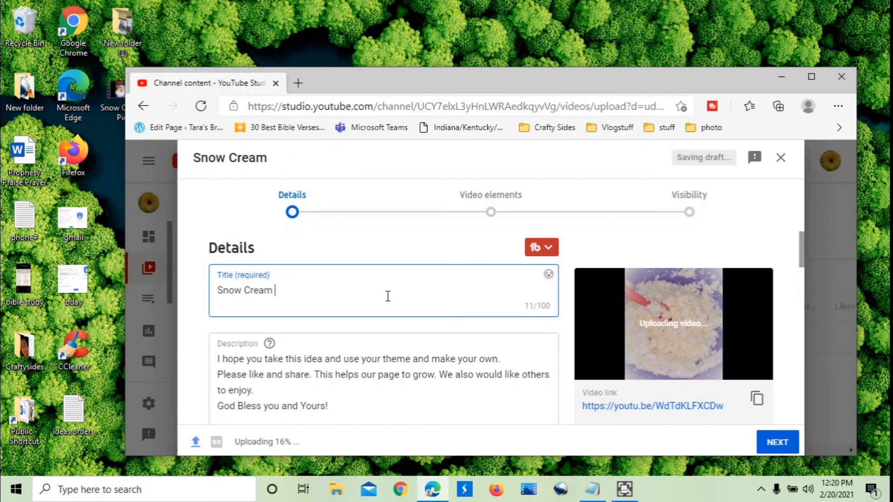
{"action": "type", "text": "#shior"}
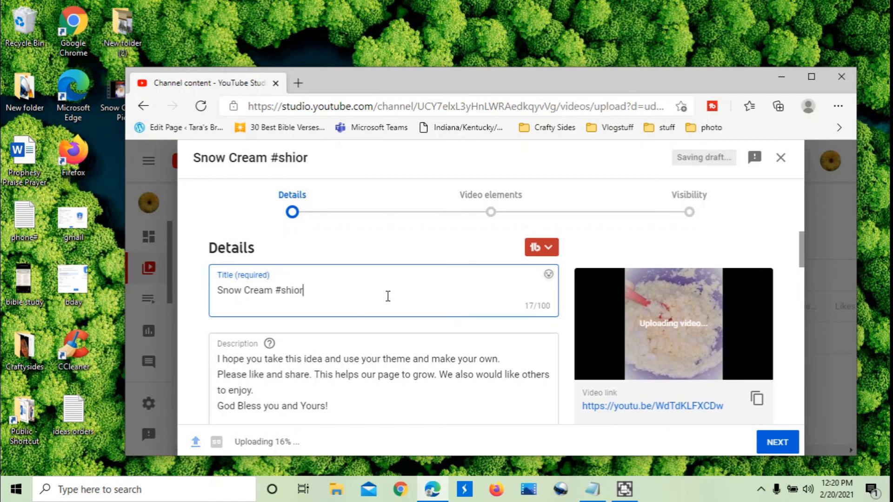
{"action": "key", "text": "BackSpace"}
{"action": "key", "text": "BackSpace"}
{"action": "key", "text": "BackSpace"}
{"action": "type", "text": "orts"}
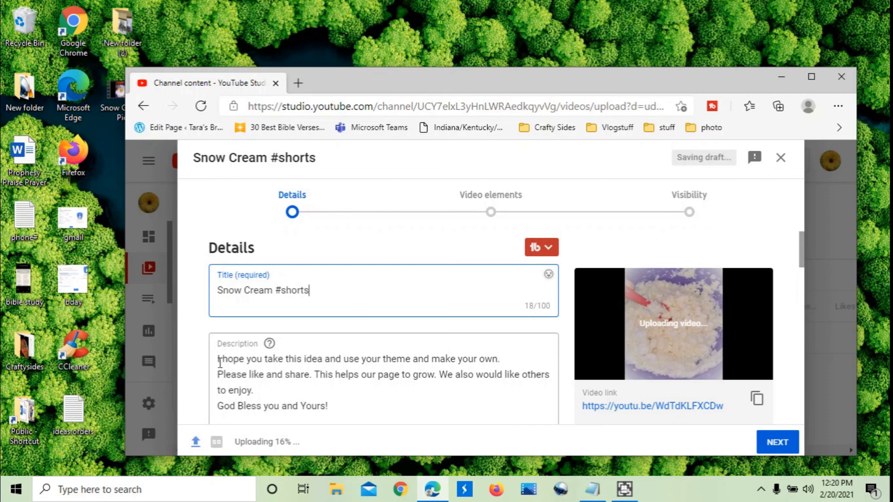
Insert a new first line reading "#shorts" above the existing text of the description.
{"action": "left_click", "coordinate": [220, 364]}
{"action": "key", "text": "Return"}
{"action": "key", "text": "Up"}
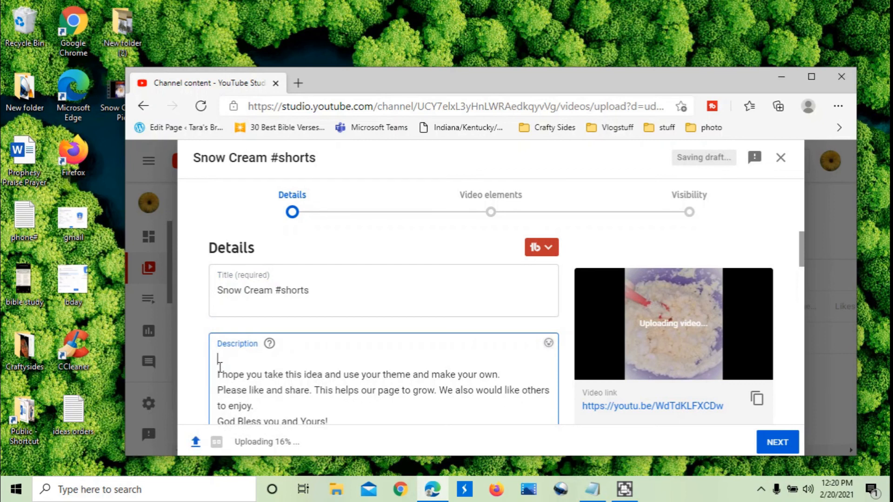
{"action": "type", "text": "#shorts"}
Set the audience to "No, it's not made for kids" and expand the additional video options.
{"action": "scroll", "coordinate": [326, 353], "scroll_direction": "down", "scroll_amount": 2}
{"action": "scroll", "coordinate": [327, 353], "scroll_direction": "down", "scroll_amount": 10}
{"action": "scroll", "coordinate": [327, 353], "scroll_direction": "down", "scroll_amount": 7}
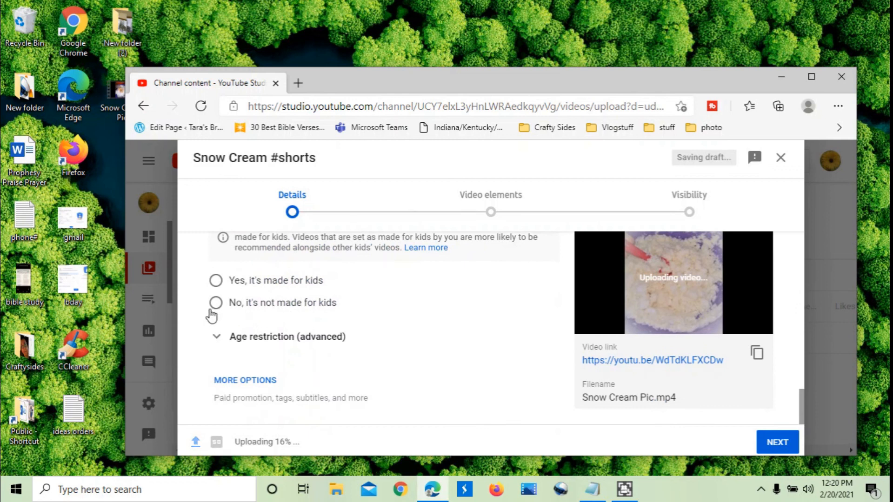
{"action": "left_click", "coordinate": [215, 302]}
{"action": "left_click", "coordinate": [260, 380]}
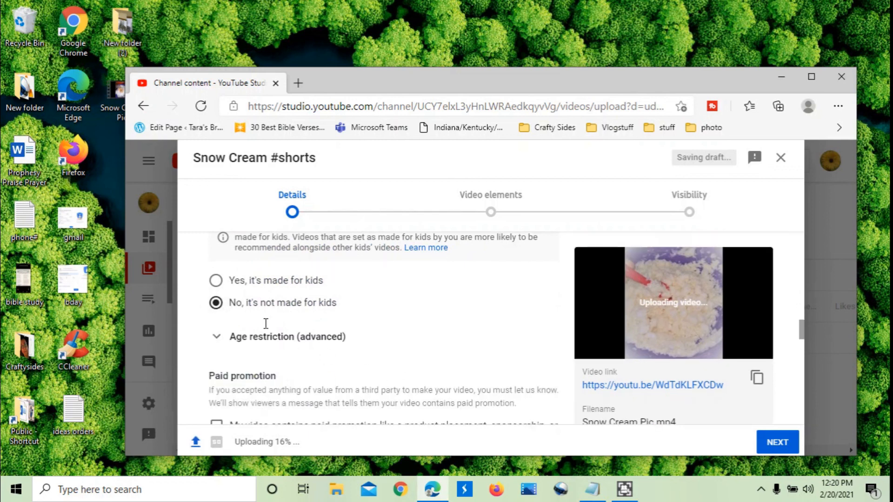
Remove the tags Crafts, Wreaths, Burlap, Mesh, Ribbon and Home Decor from the video.
{"action": "scroll", "coordinate": [392, 347], "scroll_direction": "down", "scroll_amount": 5}
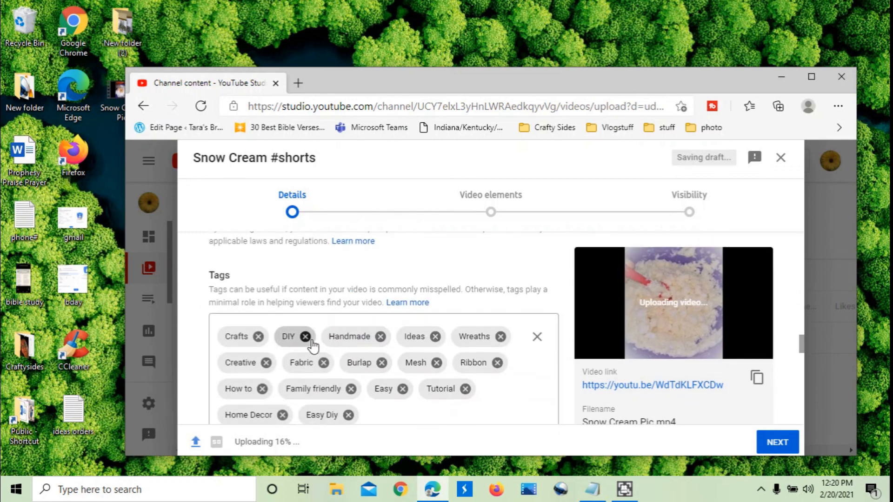
{"action": "left_click", "coordinate": [258, 337]}
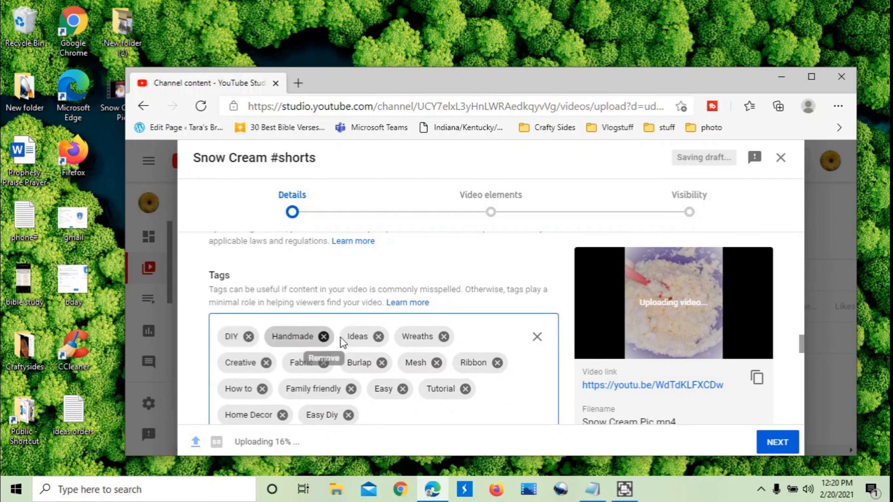
{"action": "left_click", "coordinate": [443, 337]}
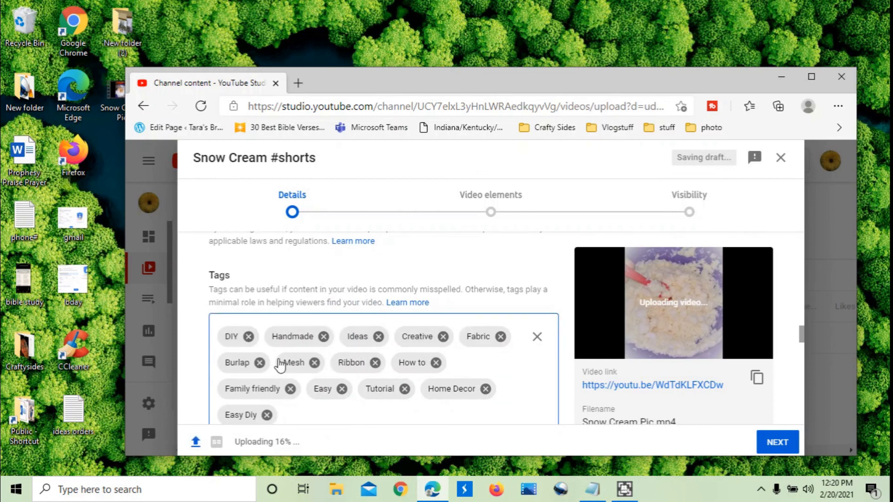
{"action": "left_click", "coordinate": [259, 363]}
{"action": "left_click", "coordinate": [255, 363]}
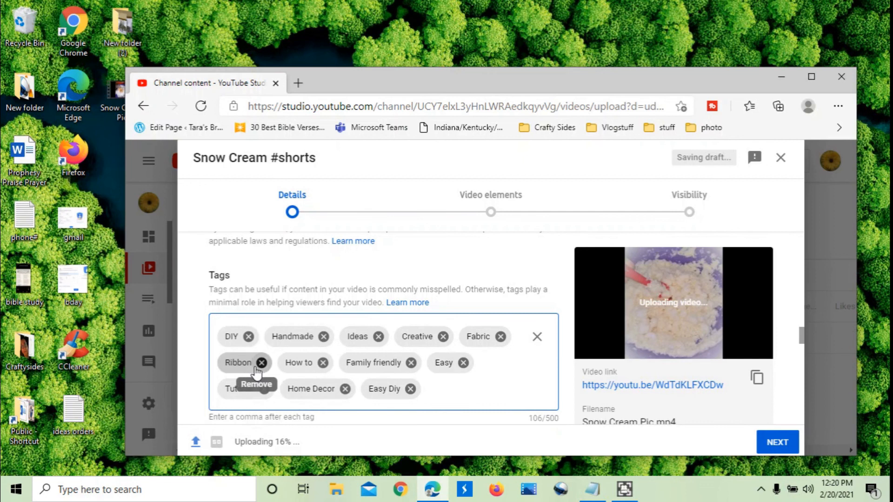
{"action": "left_click", "coordinate": [262, 363]}
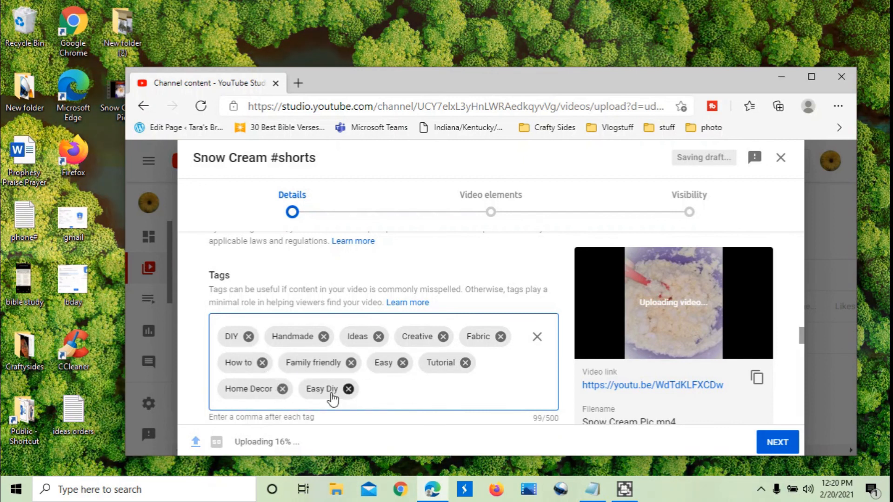
{"action": "left_click", "coordinate": [283, 389]}
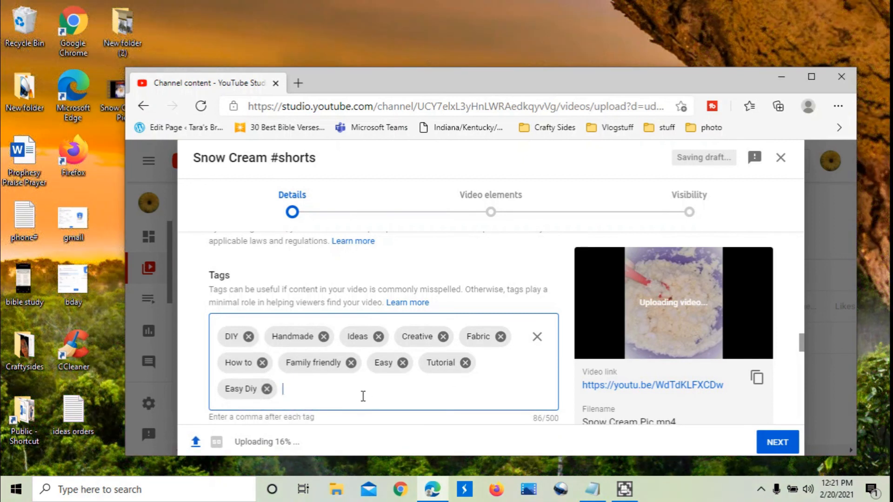
Add the tags Snow, Snow cream recipe, Chocolate Snow Cream and Recipe to the video.
{"action": "type", "text": "Snow,Snow"}
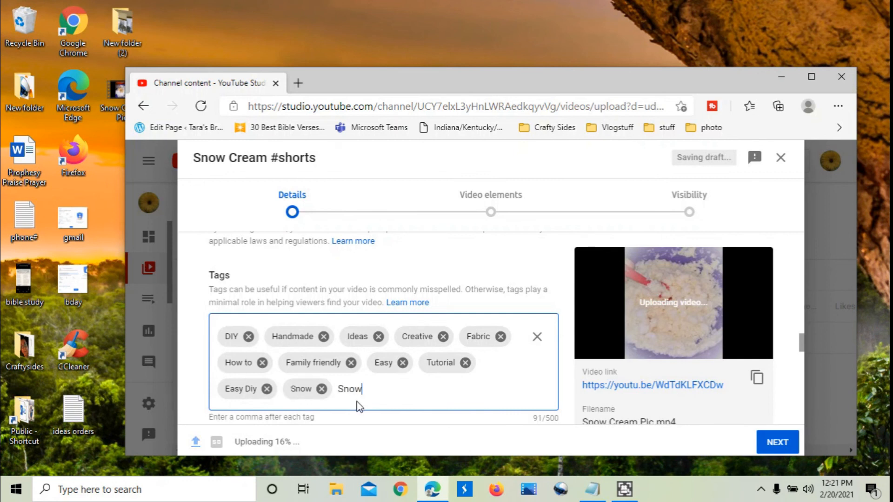
{"action": "type", "text": " cream,"}
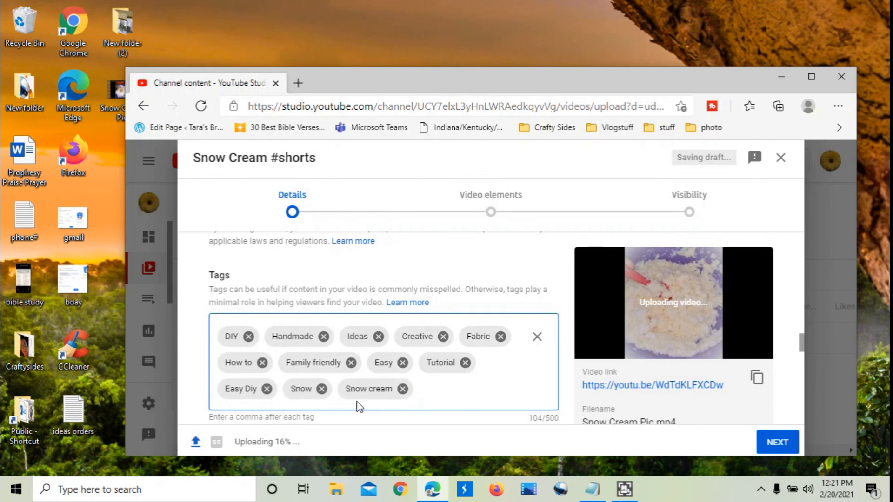
{"action": "key", "text": "BackSpace"}
{"action": "type", "text": "recipe"}
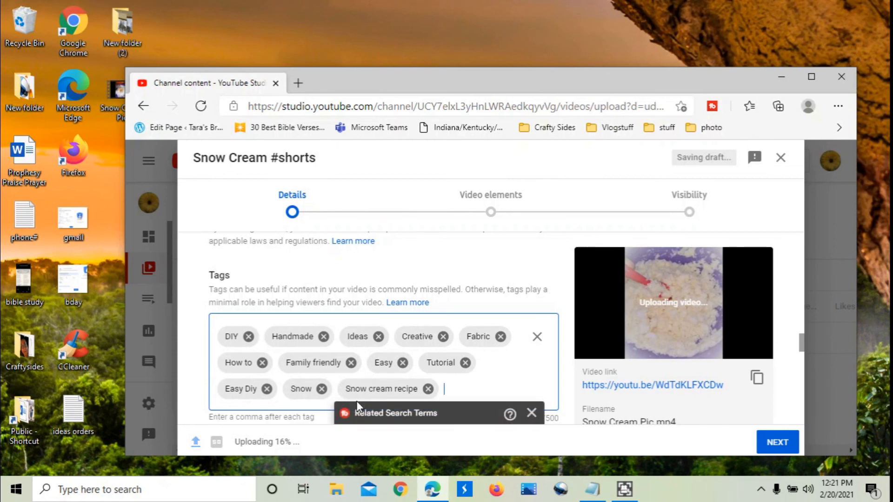
{"action": "type", "text": ", Cho"}
{"action": "type", "text": "c"}
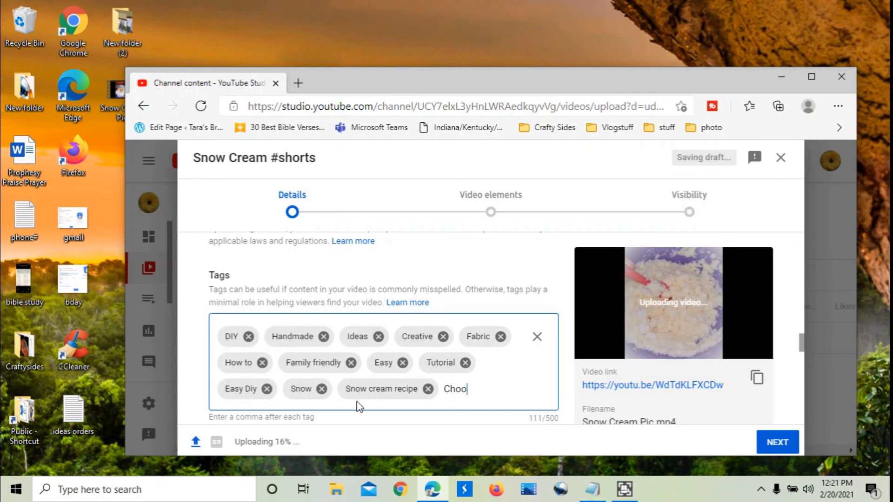
{"action": "type", "text": "olate Snow Cream"}
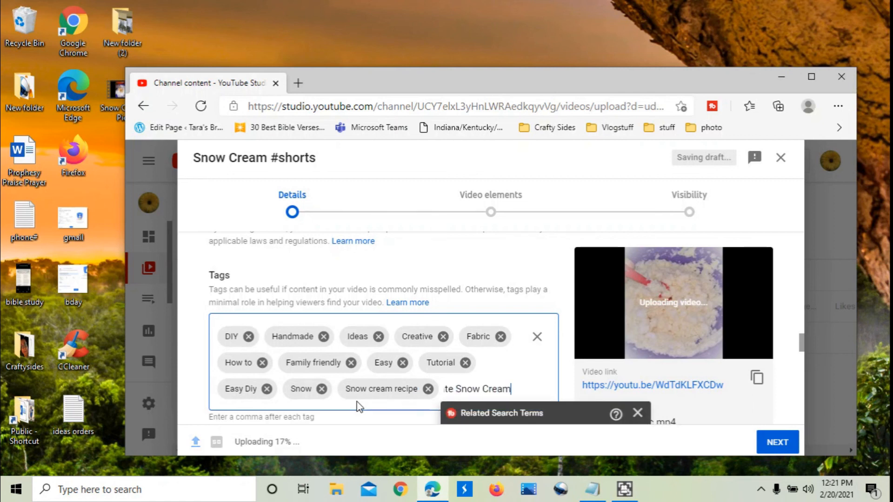
{"action": "key", "text": "Return"}
{"action": "type", "text": "Recipe,"}
{"action": "key", "text": "Return"}
Proceed past the remaining details and the video elements to the visibility settings, and publish the video as Public.
{"action": "scroll", "coordinate": [382, 409], "scroll_direction": "down", "scroll_amount": 2}
{"action": "scroll", "coordinate": [467, 393], "scroll_direction": "down", "scroll_amount": 6}
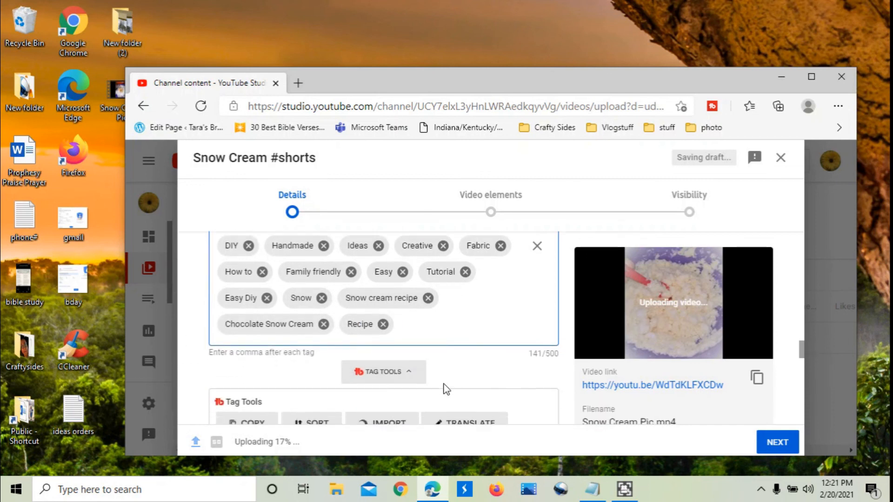
{"action": "scroll", "coordinate": [468, 393], "scroll_direction": "down", "scroll_amount": 10}
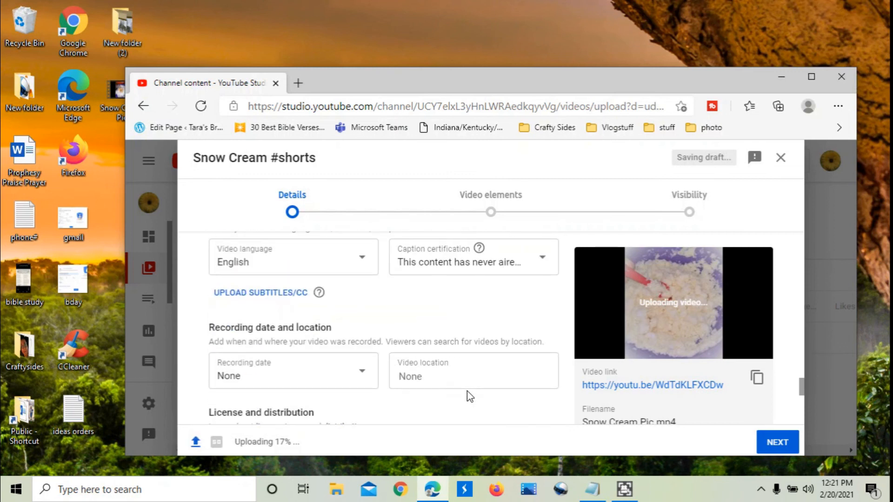
{"action": "scroll", "coordinate": [469, 396], "scroll_direction": "down", "scroll_amount": 1}
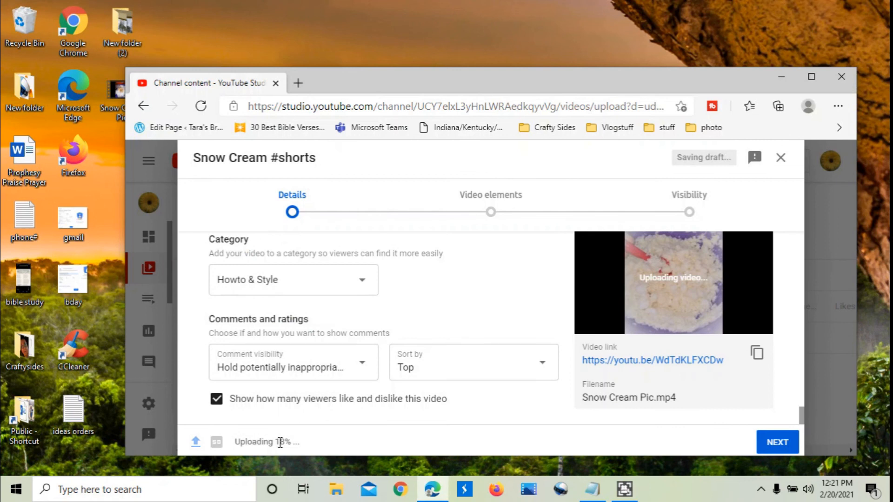
{"action": "left_click", "coordinate": [481, 214]}
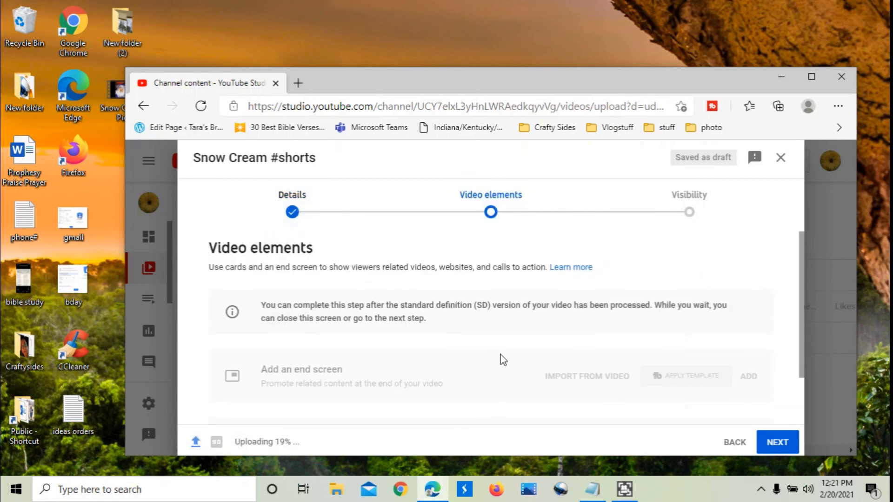
{"action": "scroll", "coordinate": [507, 363], "scroll_direction": "down", "scroll_amount": 1}
{"action": "scroll", "coordinate": [510, 363], "scroll_direction": "up", "scroll_amount": 1}
{"action": "left_click", "coordinate": [695, 210]}
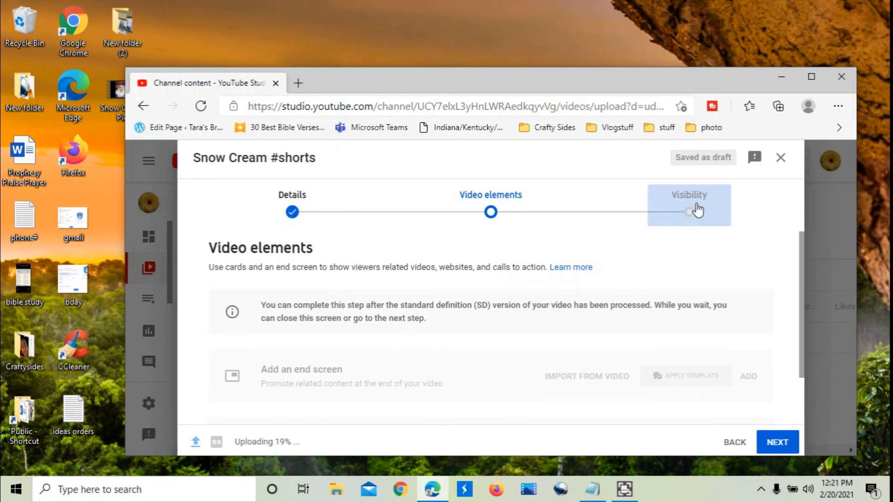
{"action": "scroll", "coordinate": [235, 408], "scroll_direction": "down", "scroll_amount": 2}
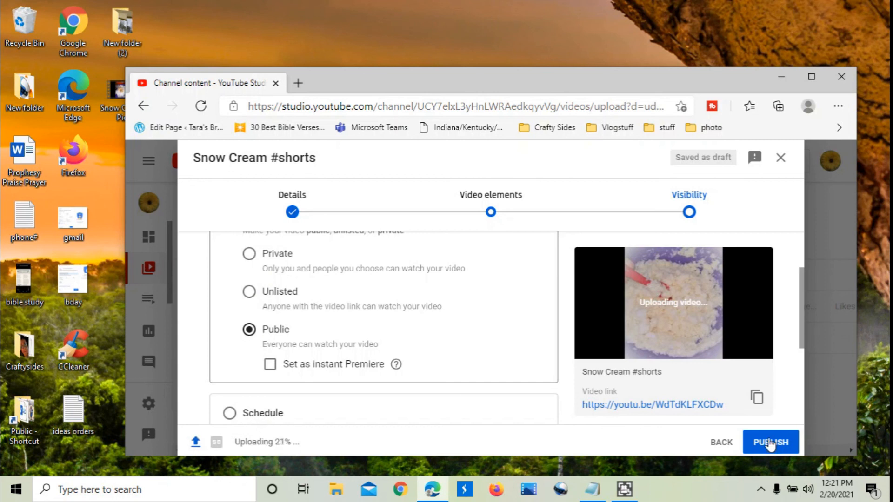
{"action": "left_click", "coordinate": [771, 446]}
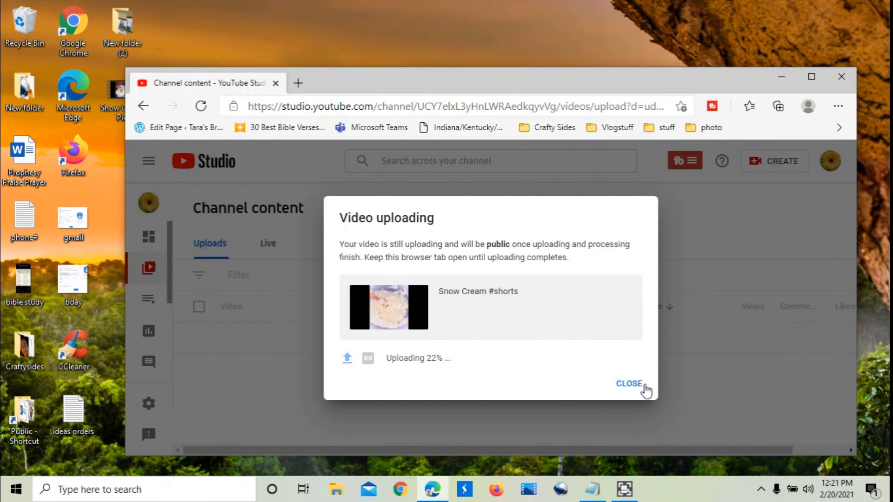
Dismiss the uploading notice, permanently delete the "Snow Cream #shorts" video from the channel content, and close the upload progress window.
{"action": "left_click", "coordinate": [646, 386]}
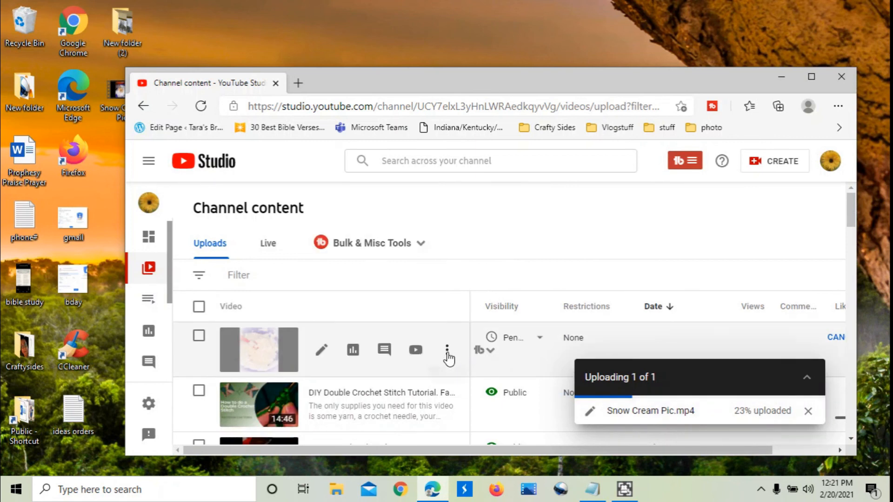
{"action": "left_click", "coordinate": [448, 355]}
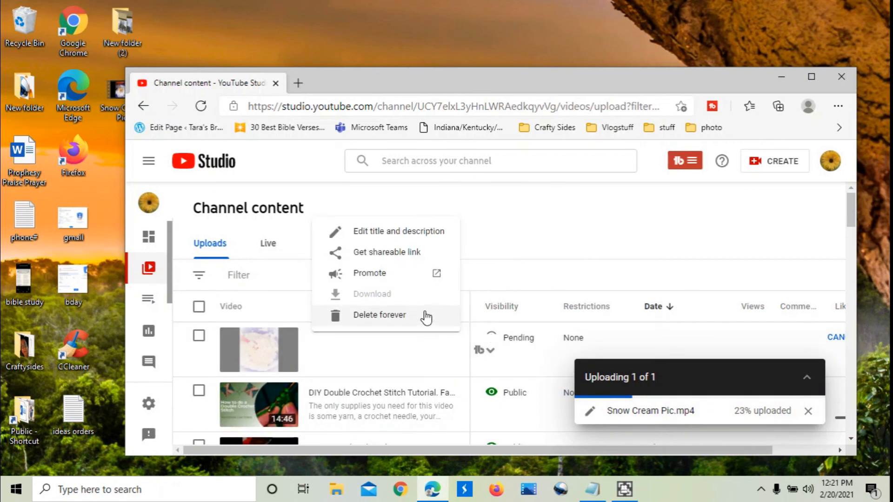
{"action": "left_click", "coordinate": [425, 316]}
{"action": "left_click", "coordinate": [481, 339]}
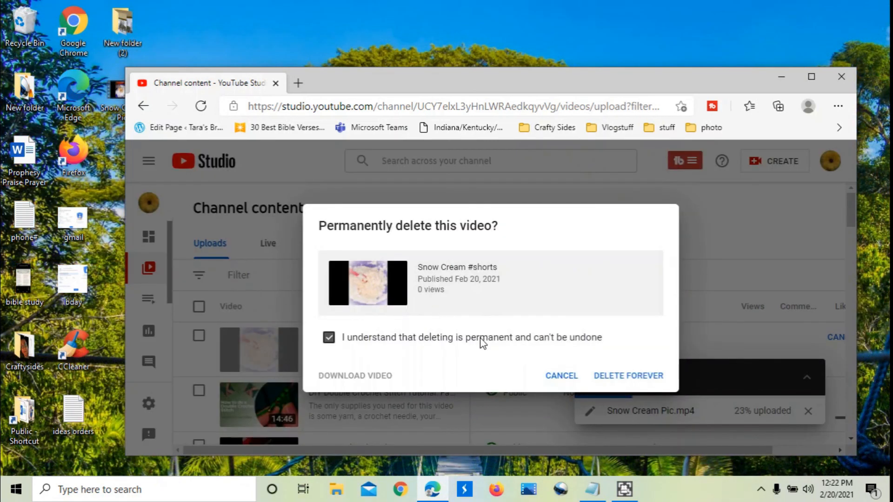
{"action": "left_click", "coordinate": [602, 377]}
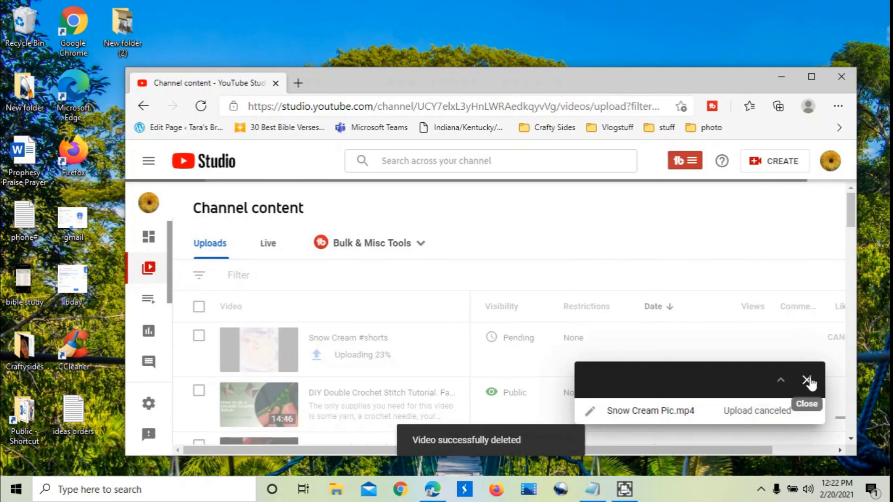
{"action": "left_click", "coordinate": [807, 381]}
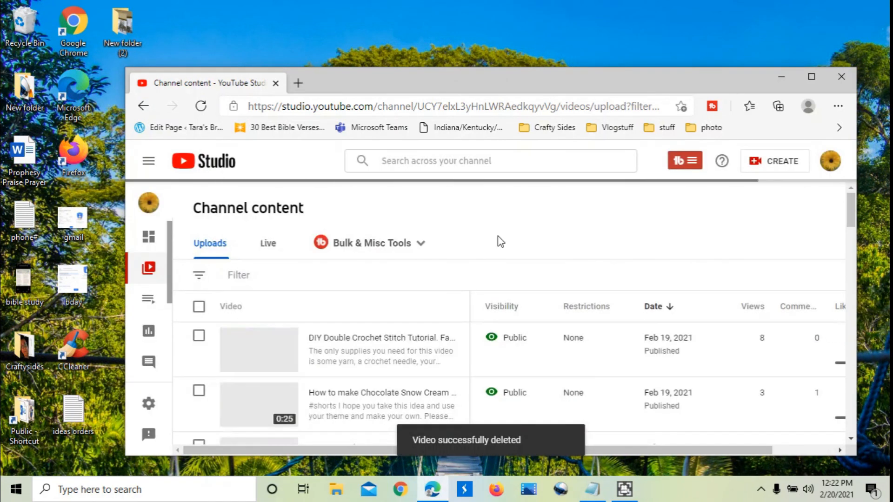
{"action": "scroll", "coordinate": [464, 253], "scroll_direction": "down", "scroll_amount": 3}
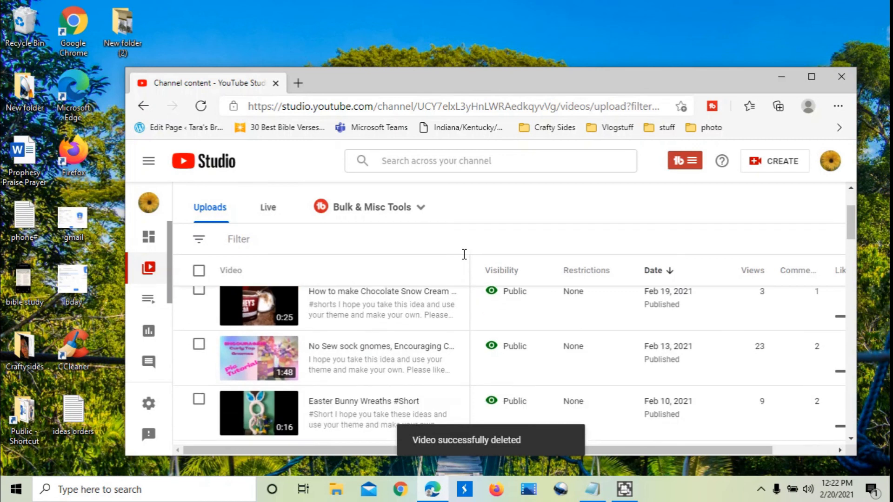
{"action": "scroll", "coordinate": [335, 327], "scroll_direction": "up", "scroll_amount": 1}
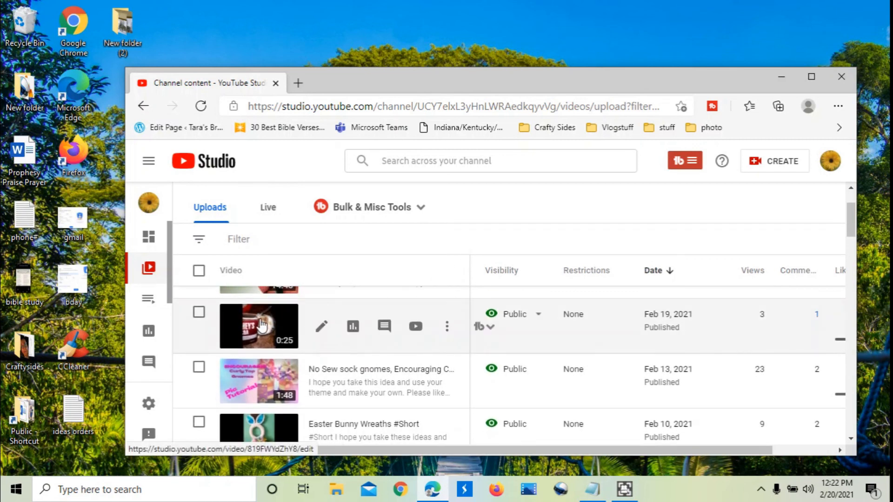